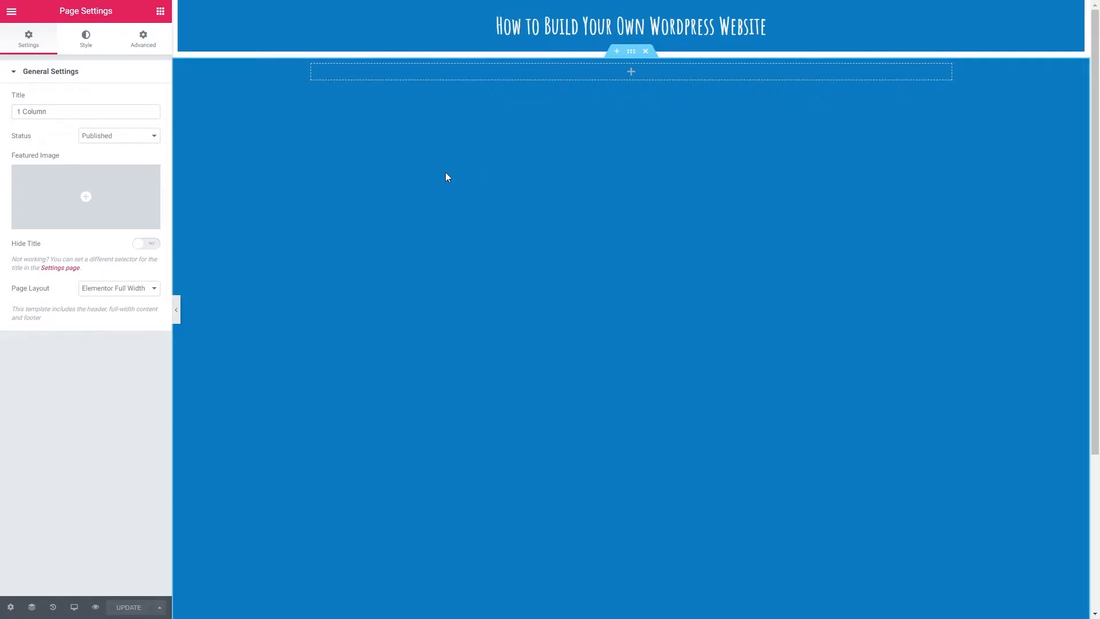
Step: Find the Flip Box widget by searching for "flip" and add it to the empty blue section
{"action": "left_click", "coordinate": [161, 13]}
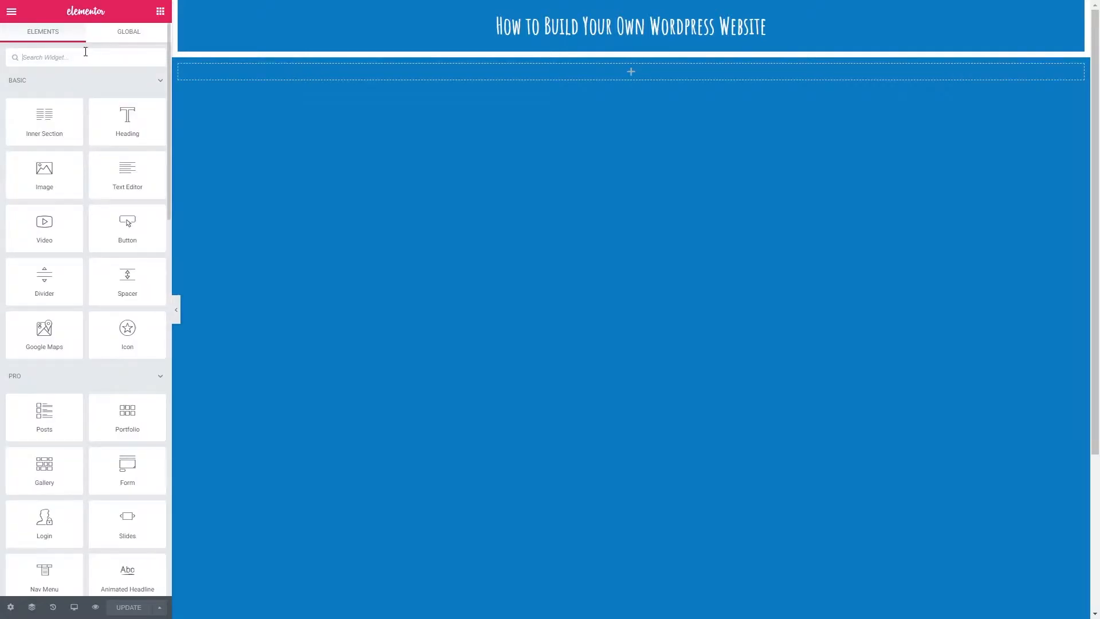
{"action": "type", "text": "flip"}
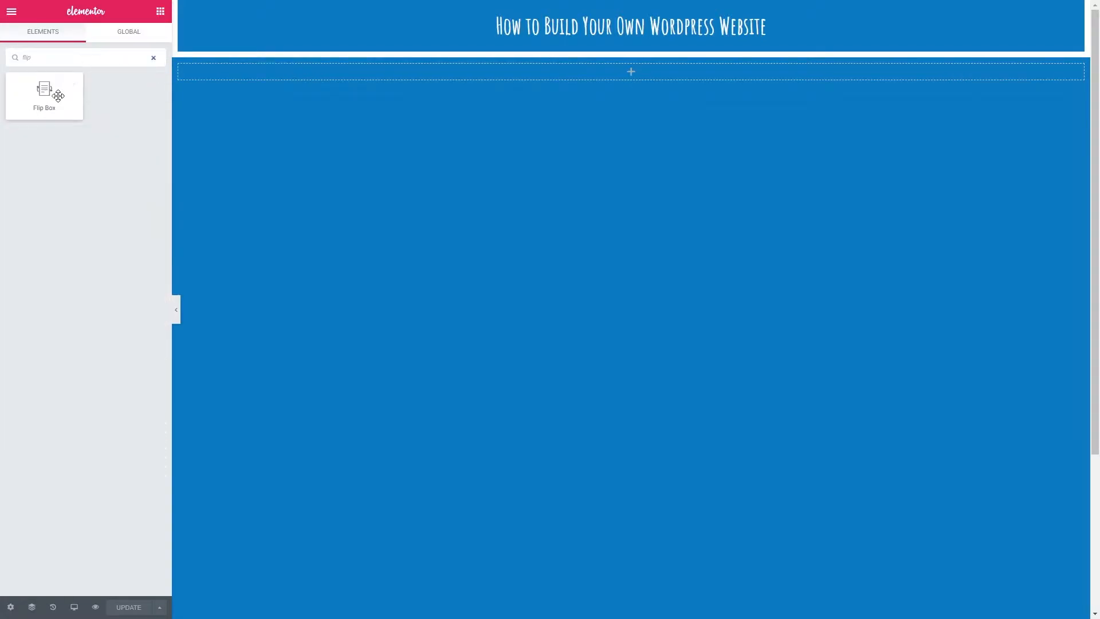
{"action": "left_click_drag", "start_coordinate": [46, 94], "coordinate": [574, 69]}
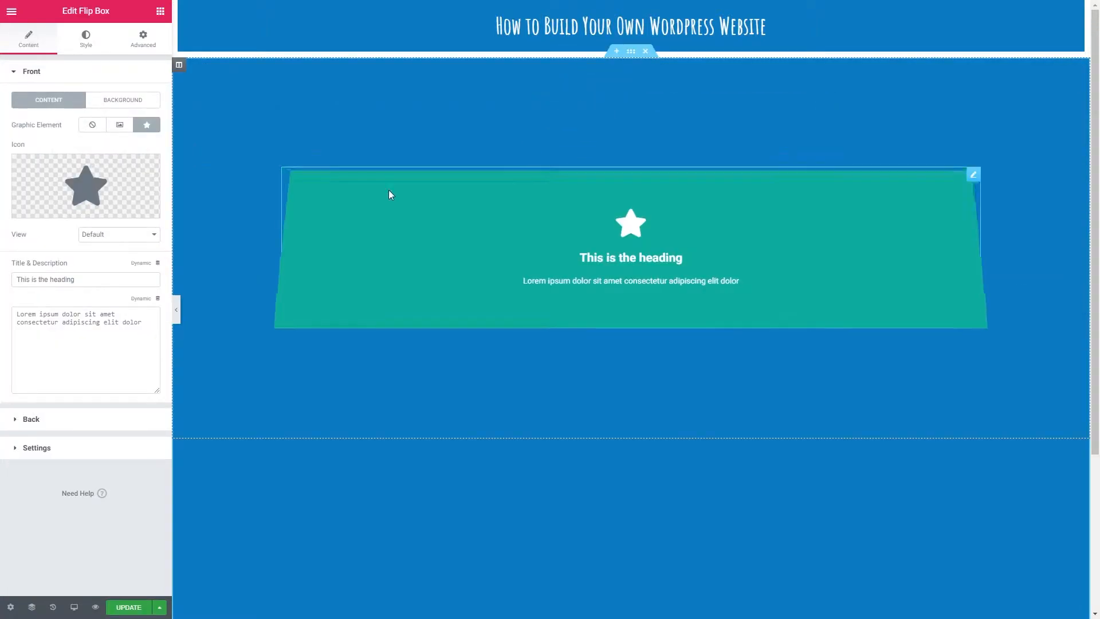
{"action": "left_click", "coordinate": [140, 43]}
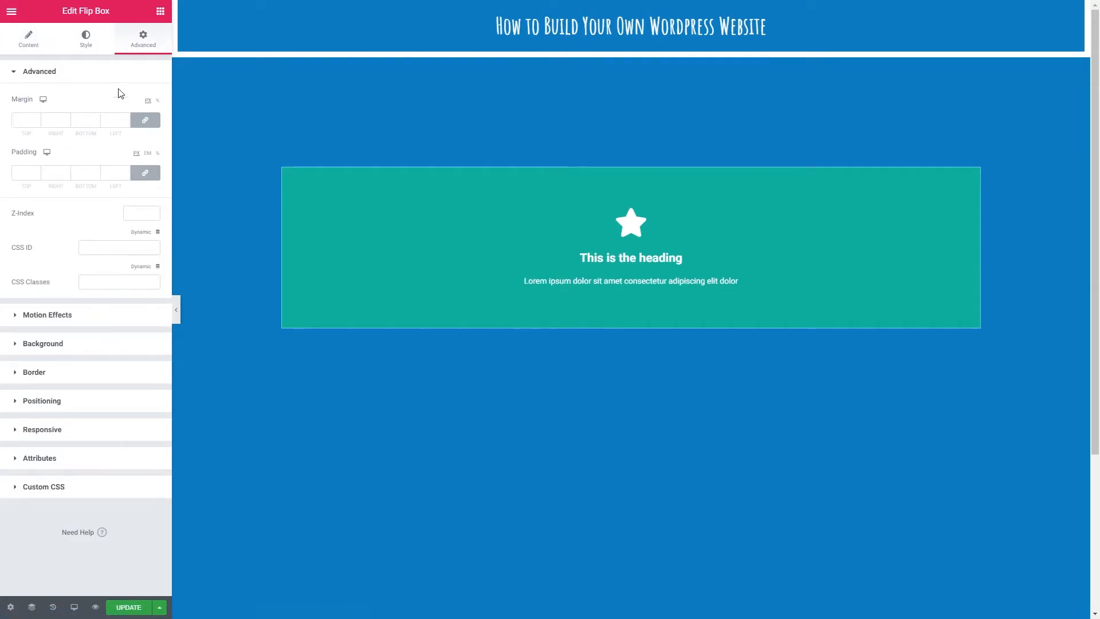
{"action": "left_click", "coordinate": [30, 43]}
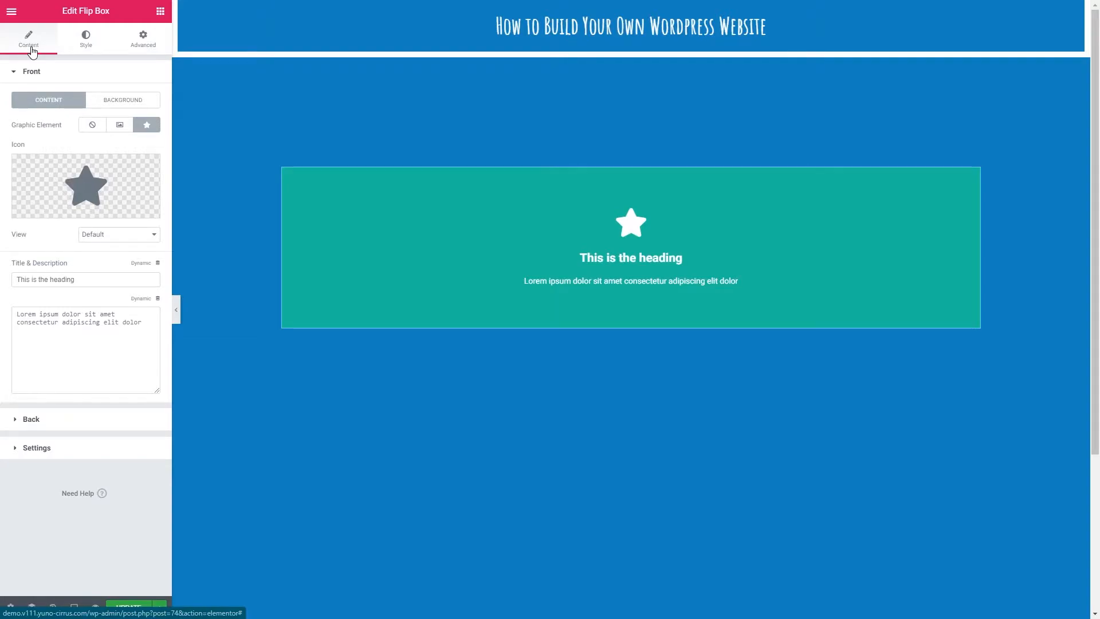
{"action": "mouse_move", "coordinate": [364, 210]}
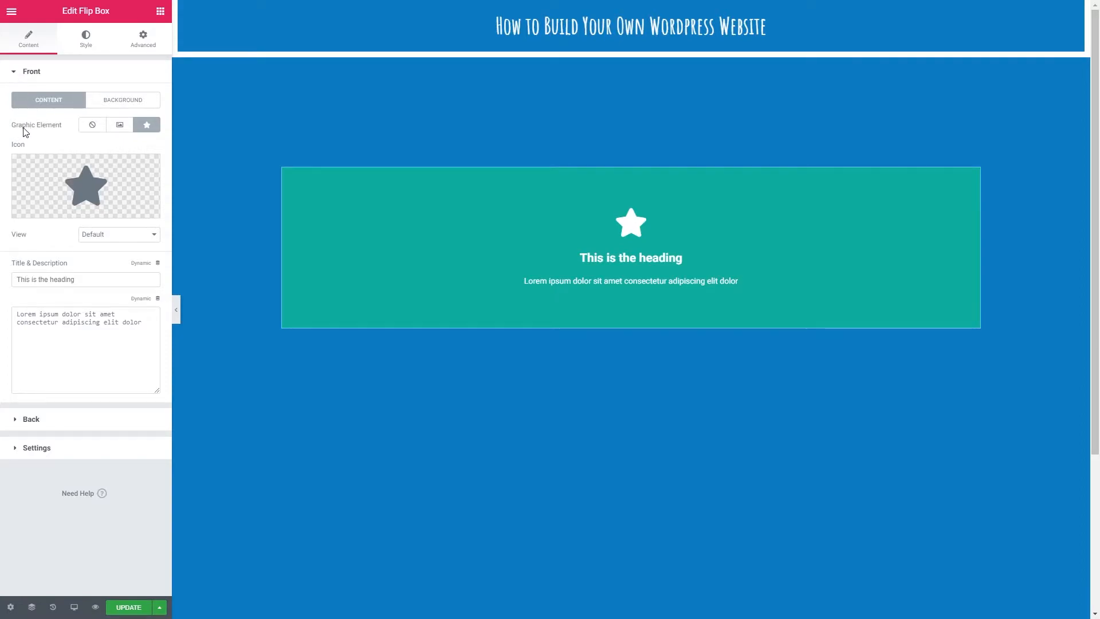
Step: Try None and Image as the flip box front's graphic element, and switch back to Icon
{"action": "left_click", "coordinate": [93, 126]}
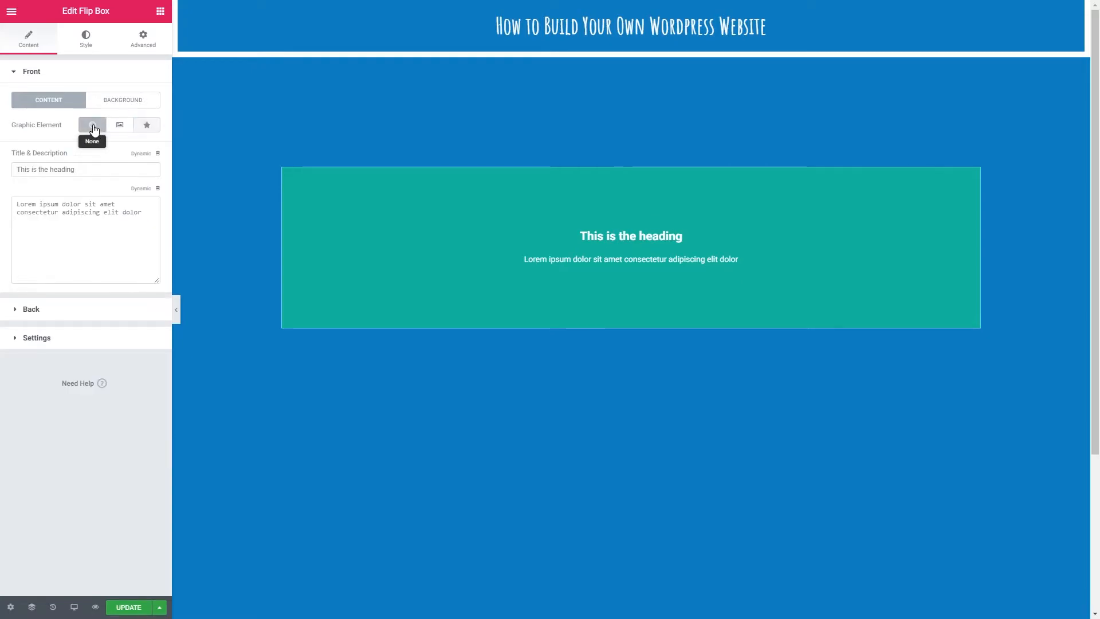
{"action": "left_click", "coordinate": [118, 126]}
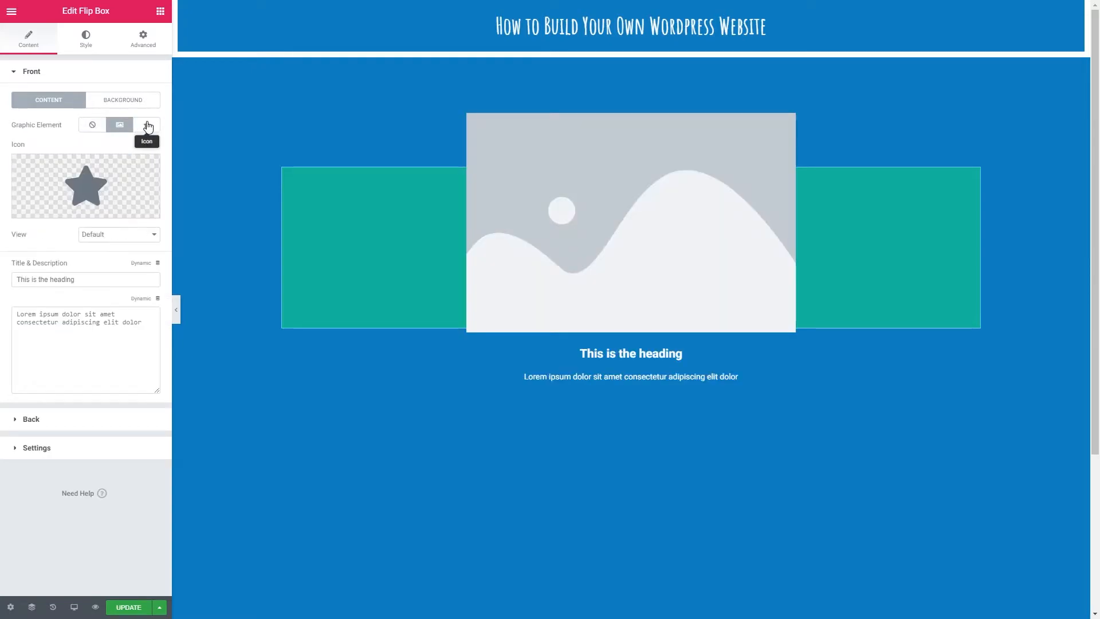
{"action": "left_click", "coordinate": [147, 126]}
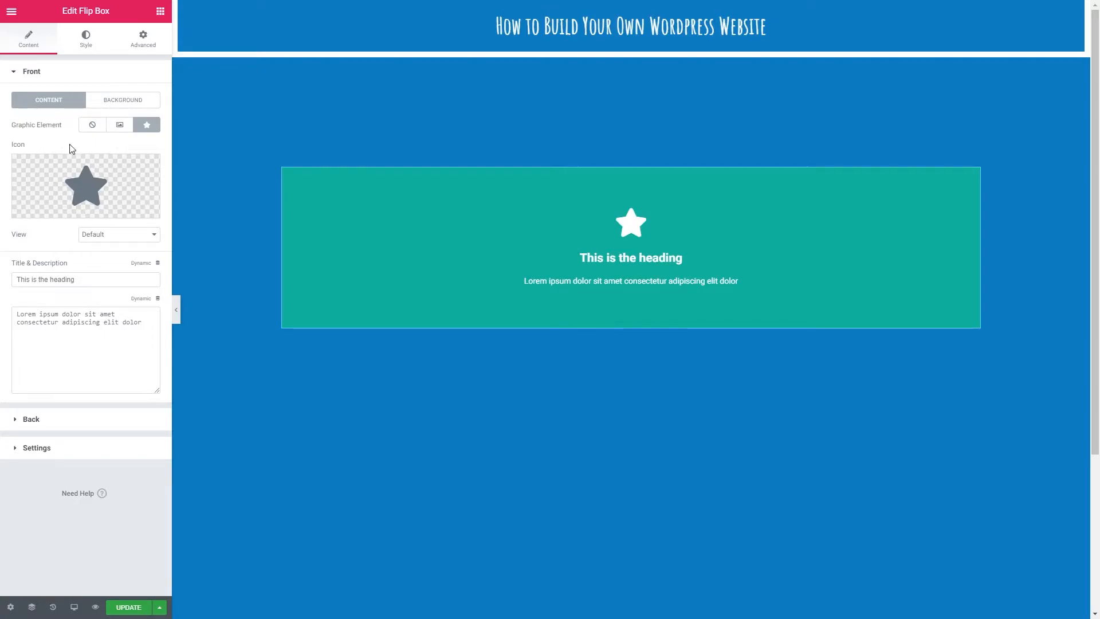
Step: Replace the star icon on the flip box front with the Store icon from the icon library
{"action": "mouse_move", "coordinate": [67, 174]}
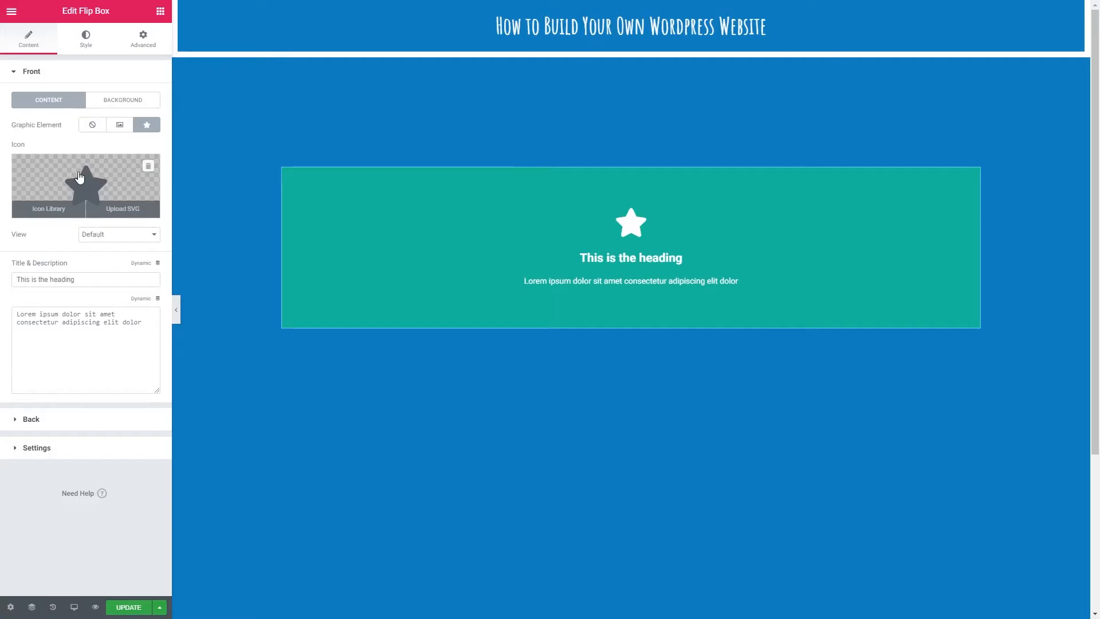
{"action": "left_click", "coordinate": [80, 178]}
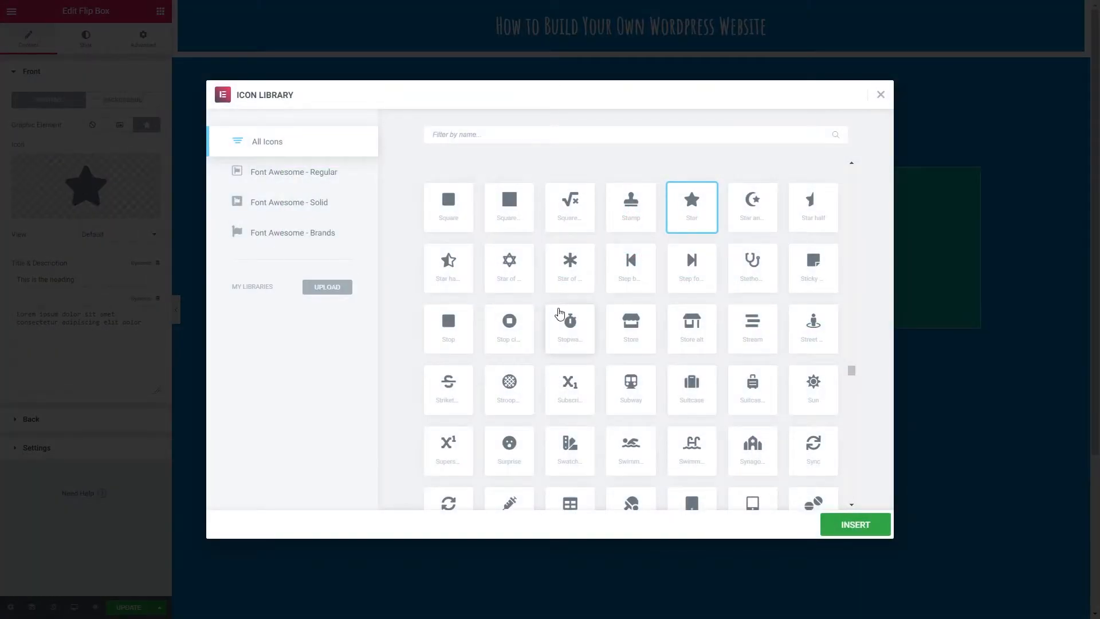
{"action": "left_click", "coordinate": [631, 332]}
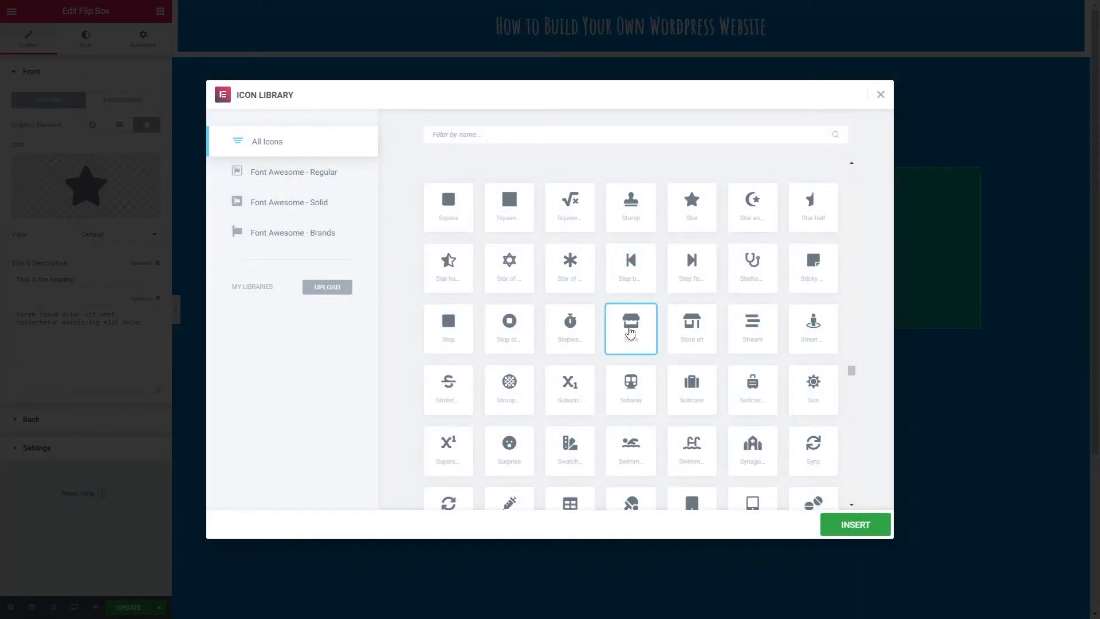
{"action": "left_click", "coordinate": [856, 524]}
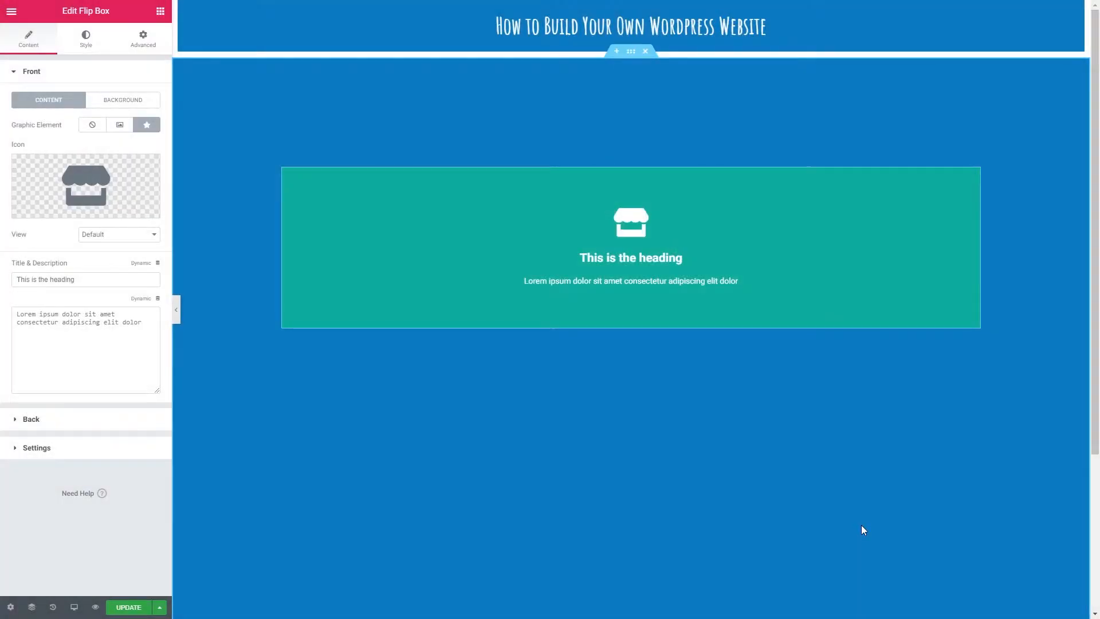
Step: Try the Stacked and Framed views for the front icon, and return the view to Default
{"action": "left_click", "coordinate": [109, 234]}
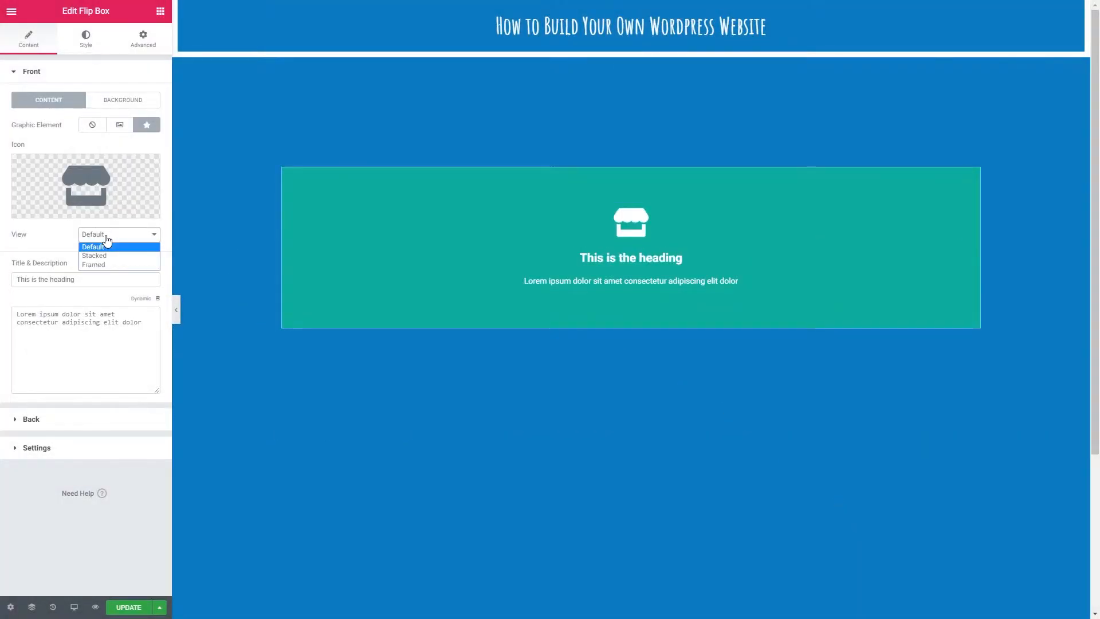
{"action": "left_click", "coordinate": [95, 256]}
{"action": "left_click", "coordinate": [101, 235]}
{"action": "left_click", "coordinate": [95, 264]}
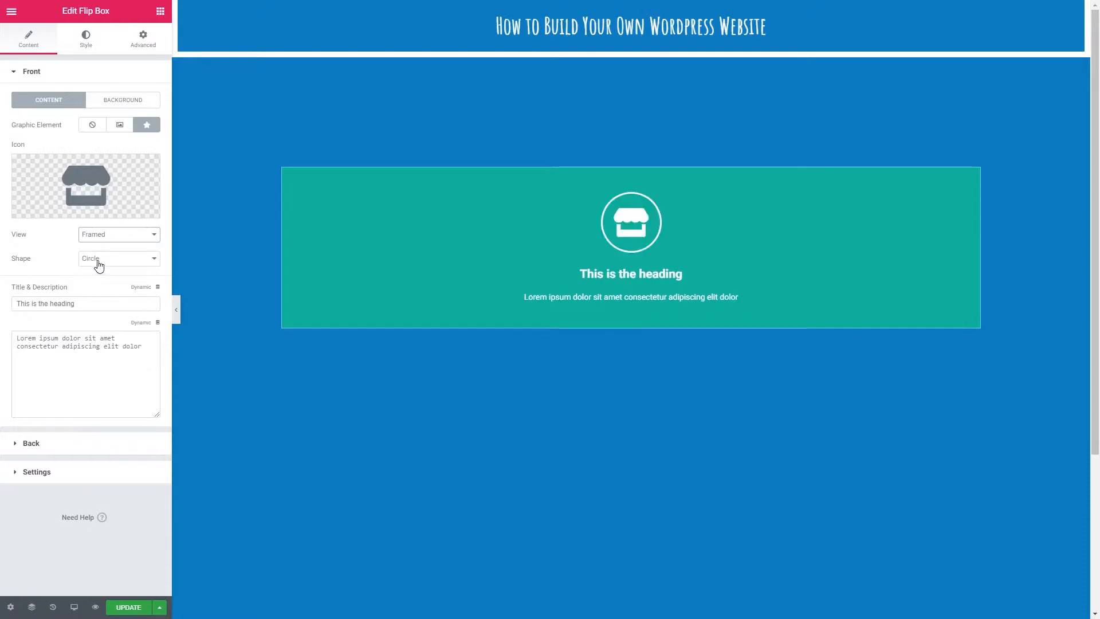
{"action": "left_click", "coordinate": [102, 239]}
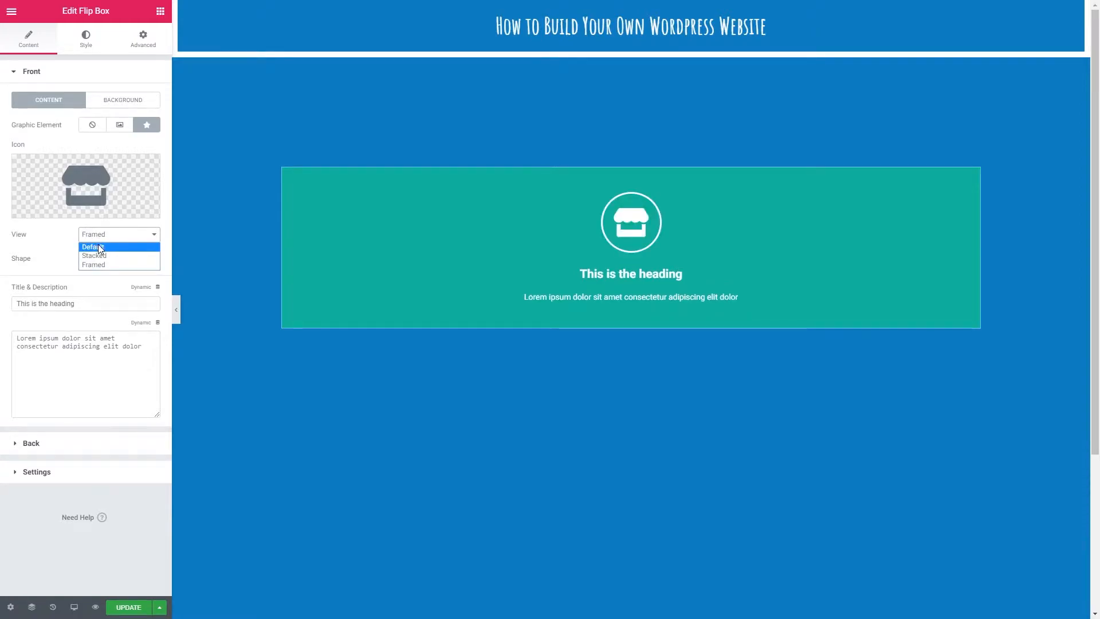
{"action": "left_click", "coordinate": [101, 237]}
{"action": "left_click", "coordinate": [101, 238]}
{"action": "left_click", "coordinate": [99, 249]}
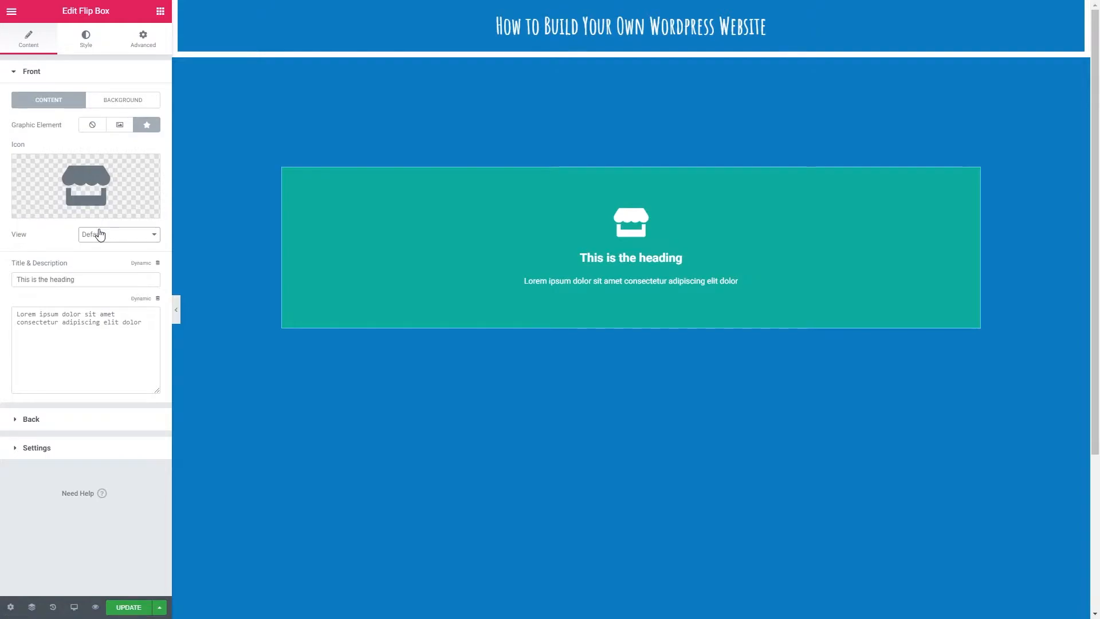
Step: Set the front title to "Flip the box!" and its description to "Hover over the box to reveal a prize!"
{"action": "left_click_drag", "start_coordinate": [80, 279], "coordinate": [8, 276]}
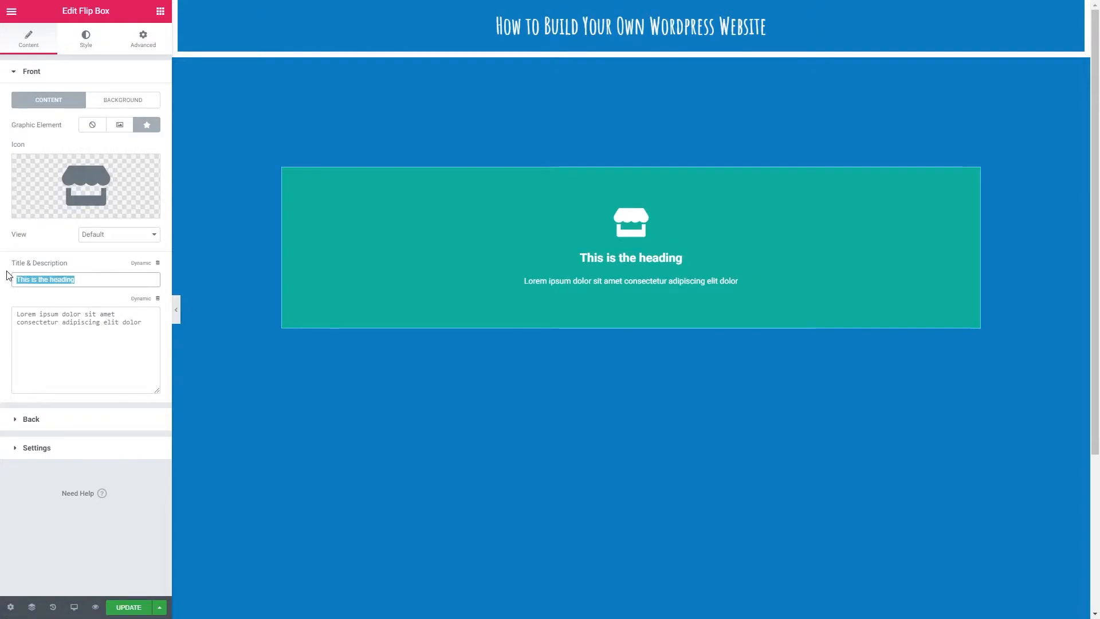
{"action": "type", "text": "Flip the box!"}
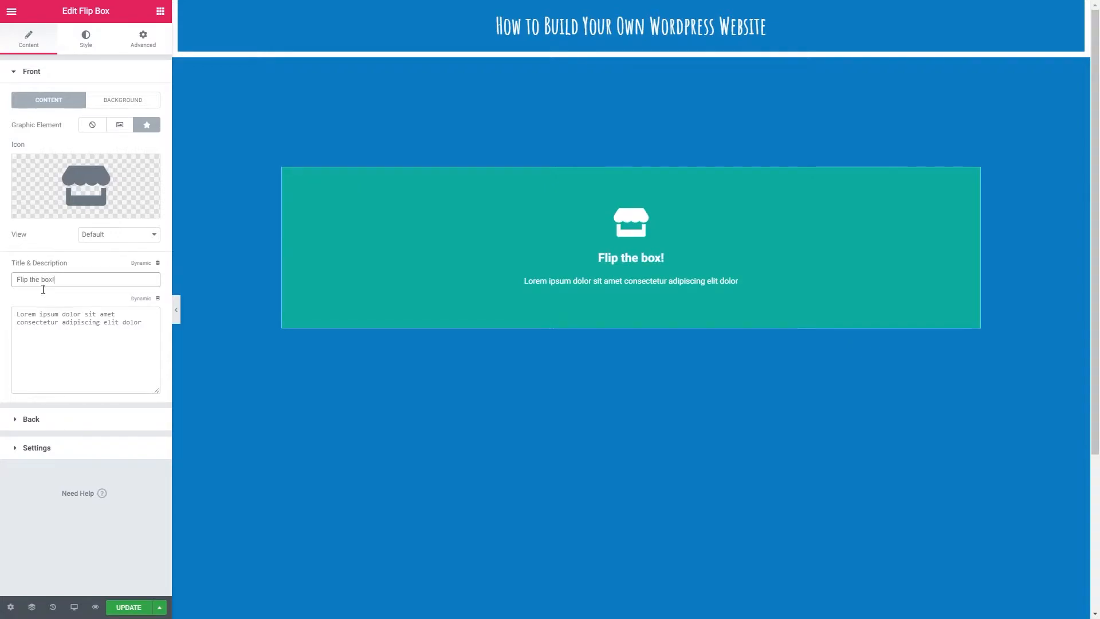
{"action": "left_click_drag", "start_coordinate": [142, 322], "coordinate": [17, 314]}
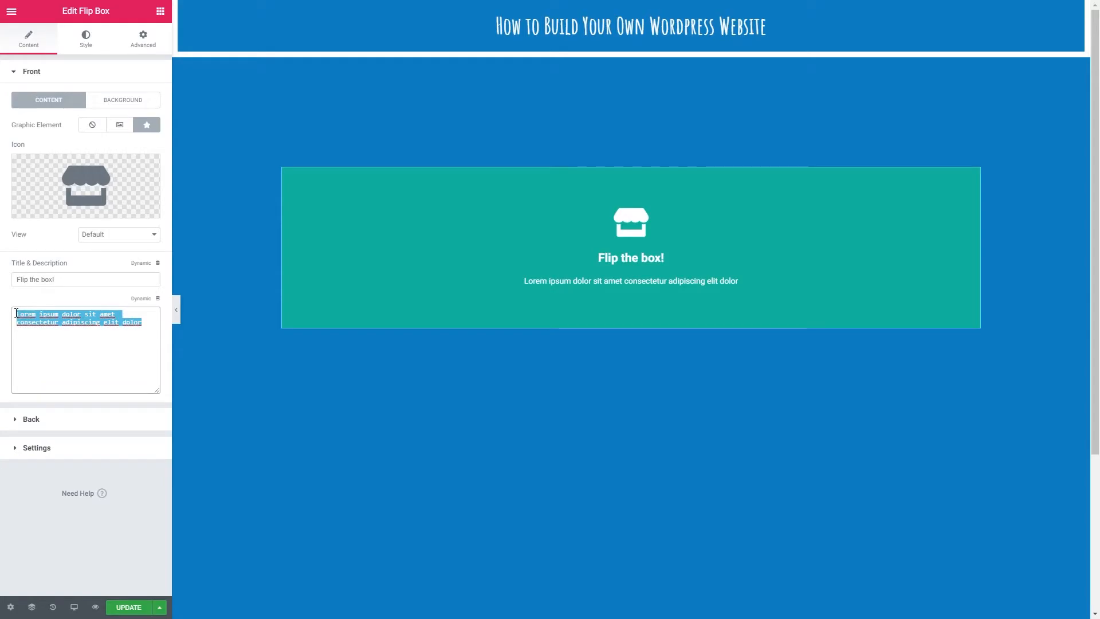
{"action": "type", "text": "Hover over "}
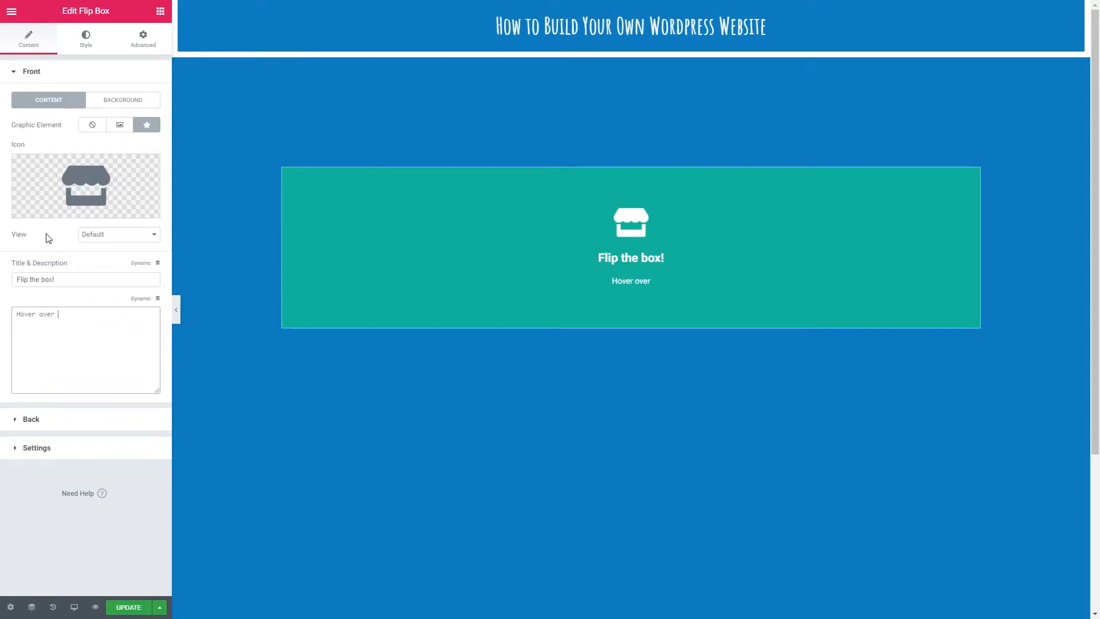
{"action": "type", "text": "the box to reveal a prize!"}
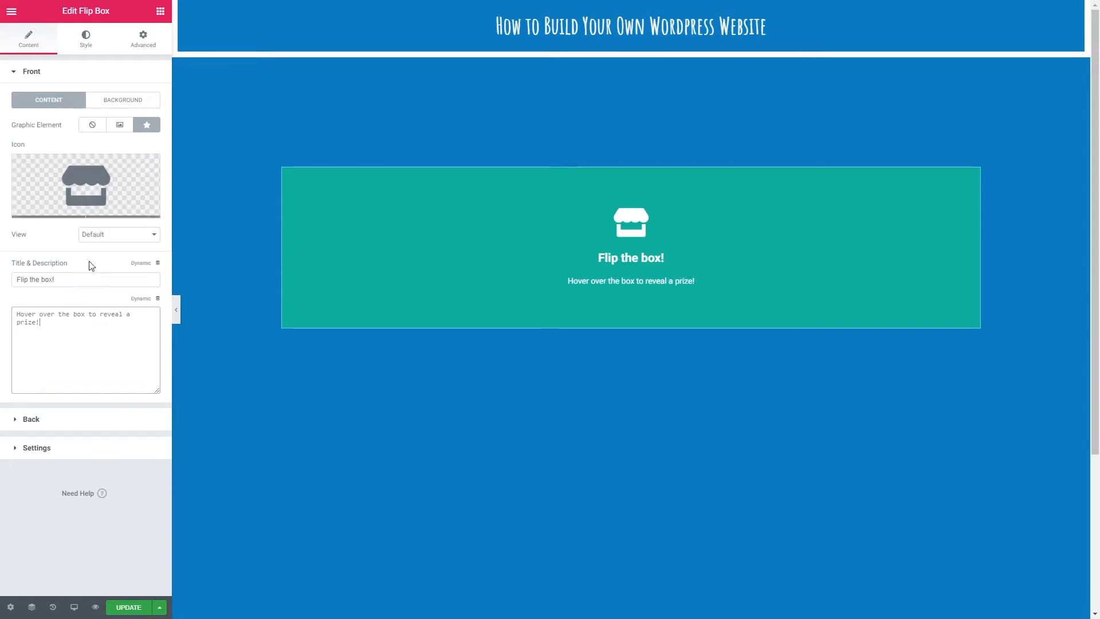
Step: Give the flip box front a Classic background using the coloured wireframe sketches image from the media library
{"action": "left_click", "coordinate": [117, 105]}
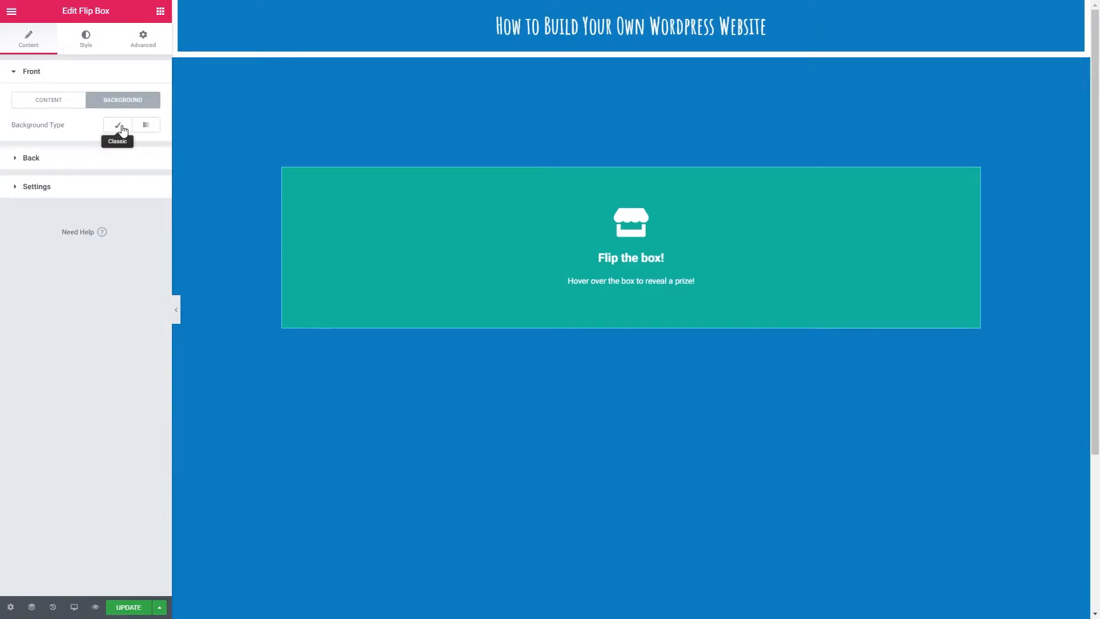
{"action": "left_click", "coordinate": [120, 127]}
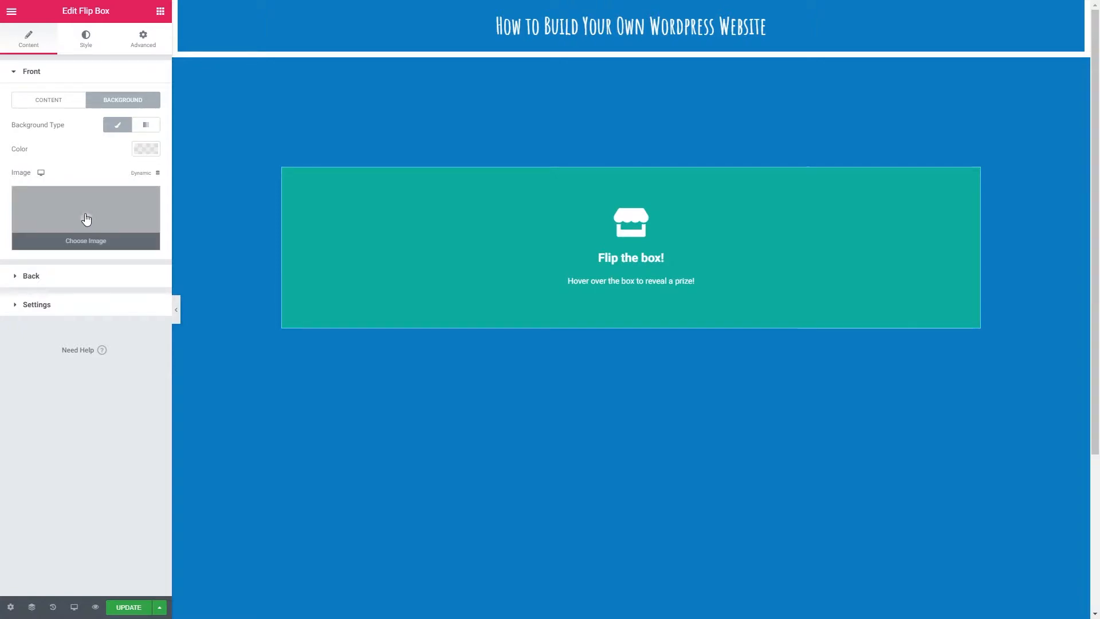
{"action": "left_click", "coordinate": [82, 215]}
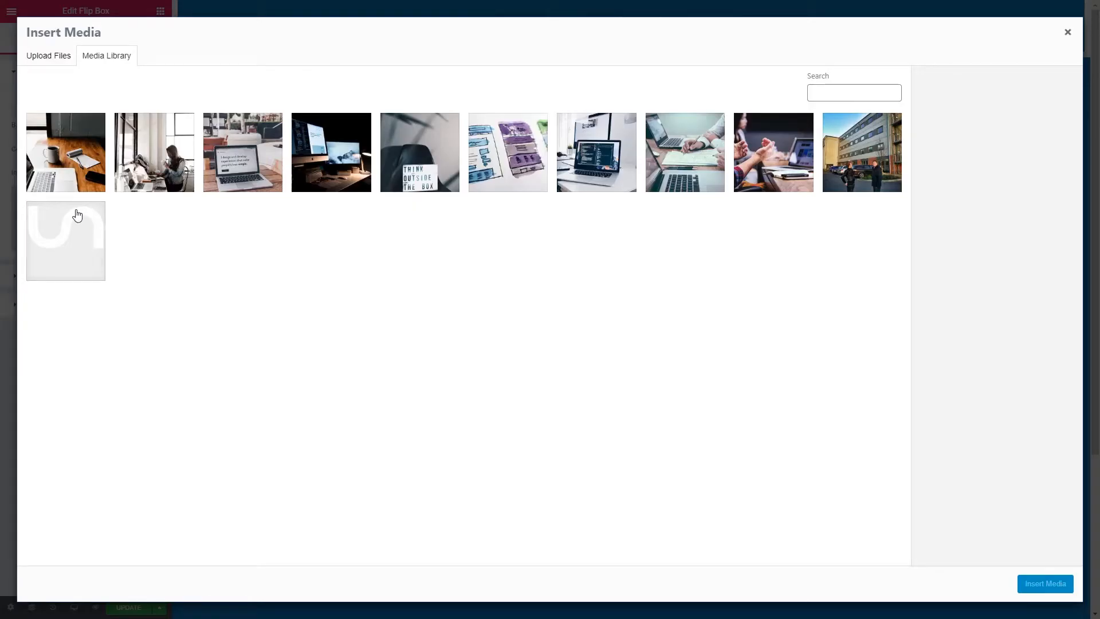
{"action": "left_click", "coordinate": [531, 147]}
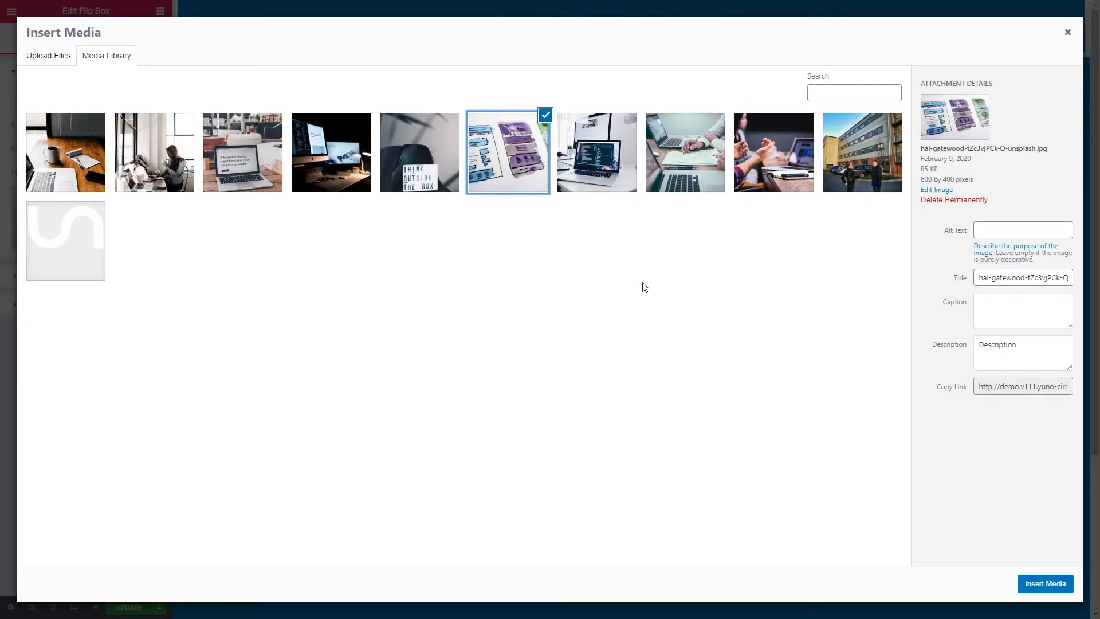
{"action": "left_click", "coordinate": [1044, 583]}
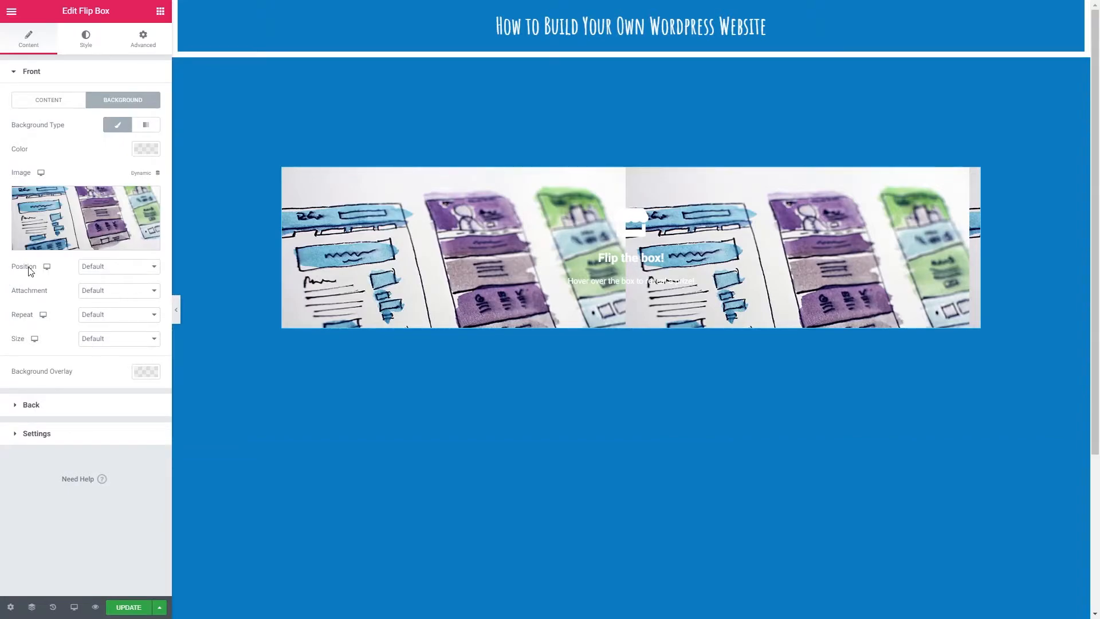
Step: Try the Center Left position for the front background image, and settle on Center Center
{"action": "left_click", "coordinate": [102, 268]}
{"action": "left_click", "coordinate": [102, 287]}
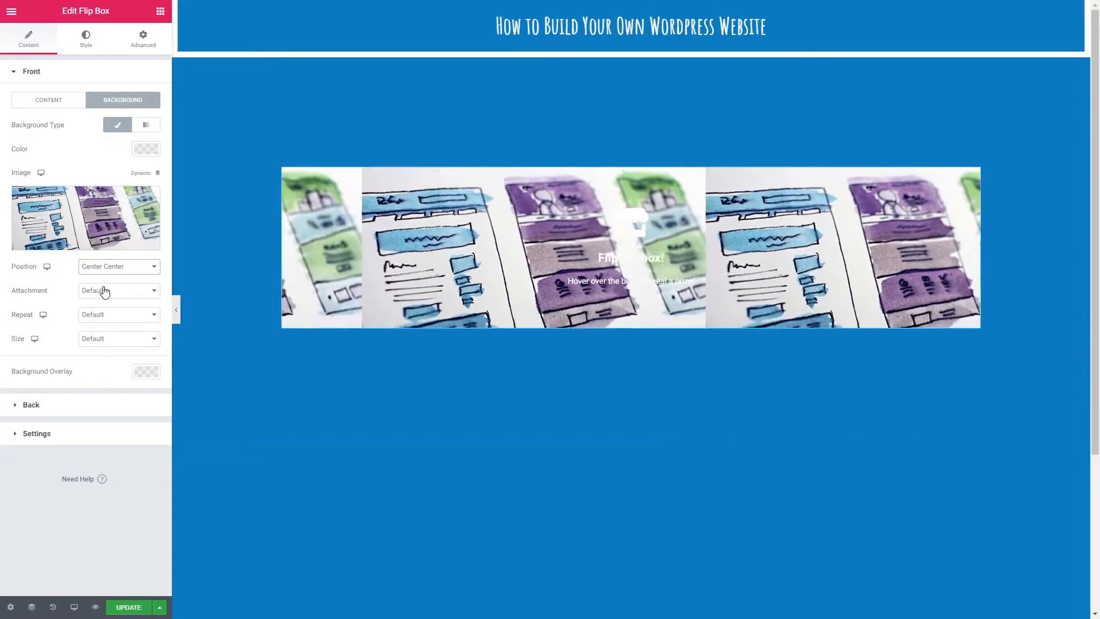
{"action": "left_click", "coordinate": [103, 267]}
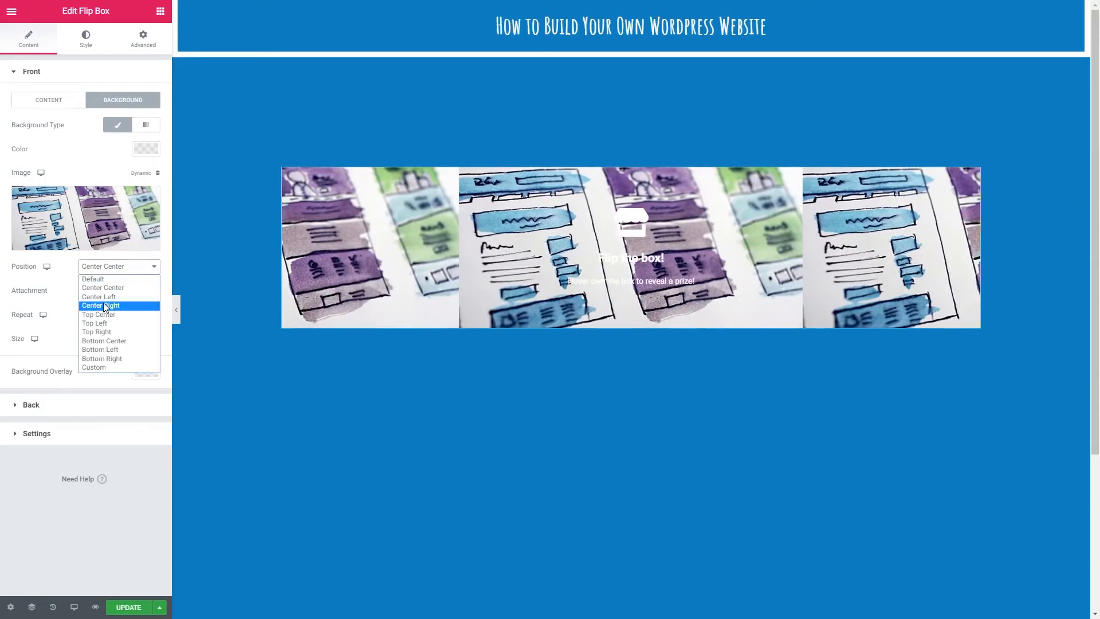
{"action": "left_click", "coordinate": [103, 301]}
{"action": "left_click", "coordinate": [113, 269]}
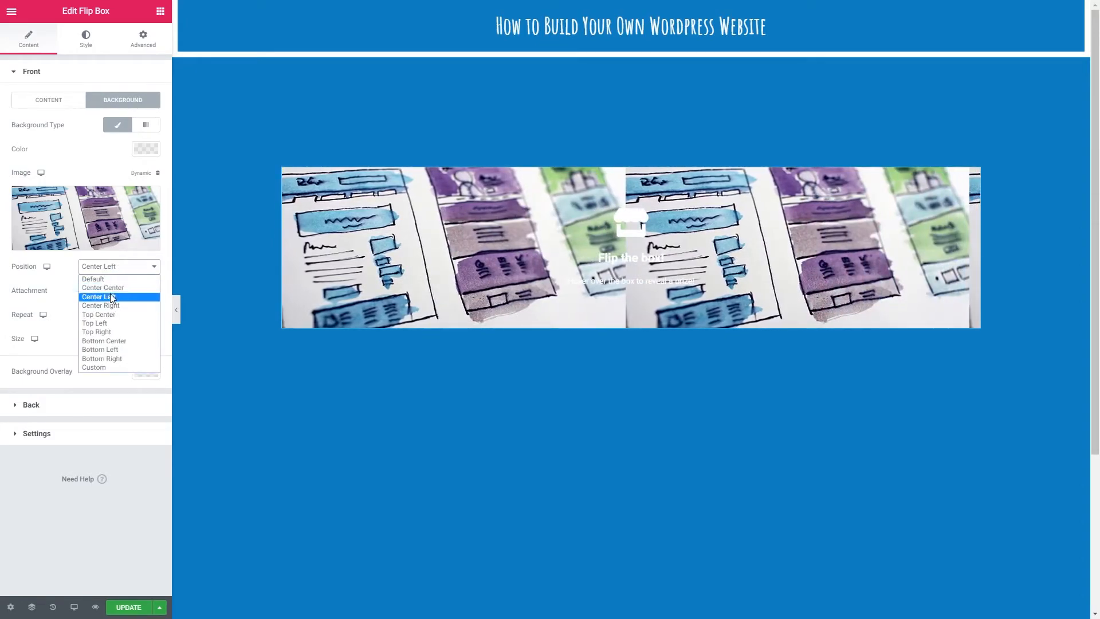
{"action": "left_click", "coordinate": [110, 292]}
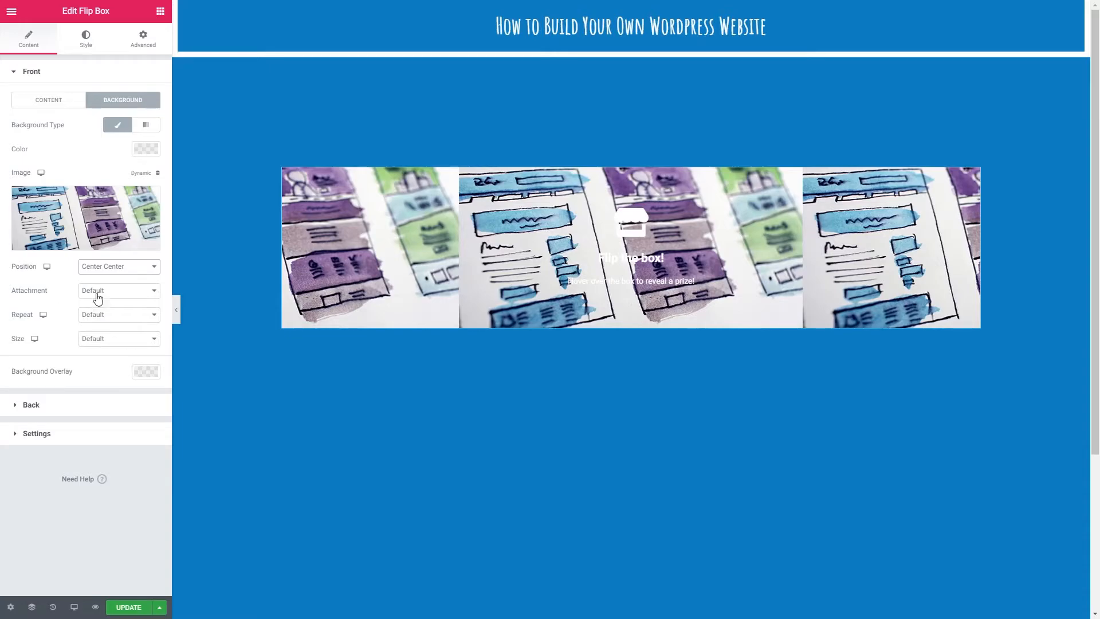
Step: Try Fixed attachment for the front background image, check its scrolling effect, and return attachment to Default
{"action": "left_click", "coordinate": [97, 293]}
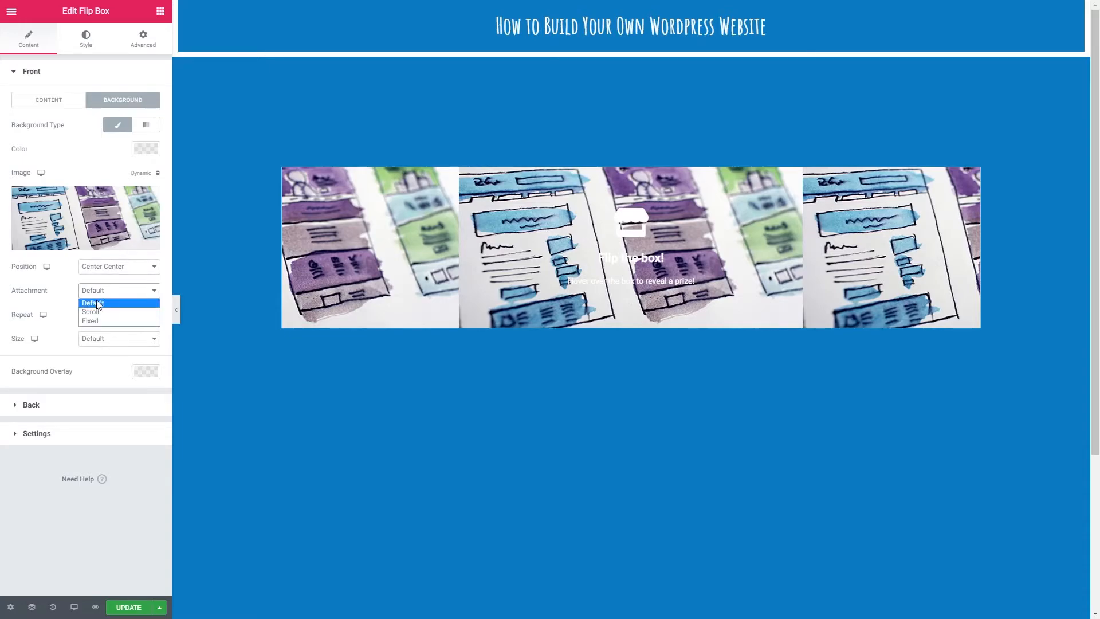
{"action": "left_click", "coordinate": [98, 322]}
{"action": "scroll", "coordinate": [199, 321], "scroll_direction": "down", "scroll_amount": 3}
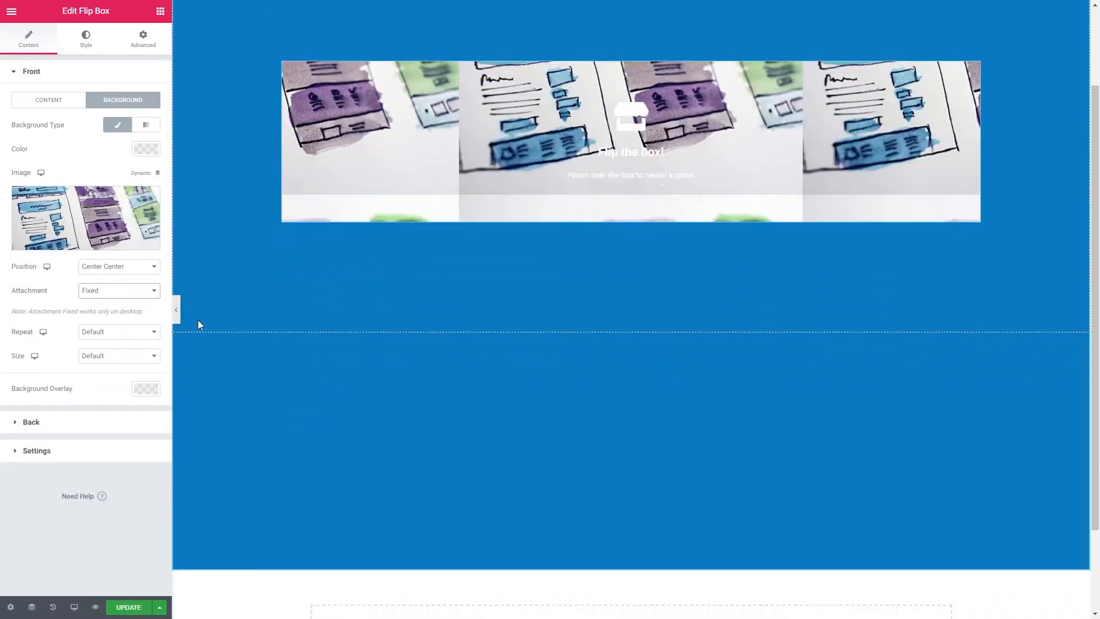
{"action": "scroll", "coordinate": [199, 321], "scroll_direction": "up", "scroll_amount": 3}
{"action": "scroll", "coordinate": [198, 325], "scroll_direction": "down", "scroll_amount": 3}
{"action": "scroll", "coordinate": [198, 324], "scroll_direction": "up", "scroll_amount": 3}
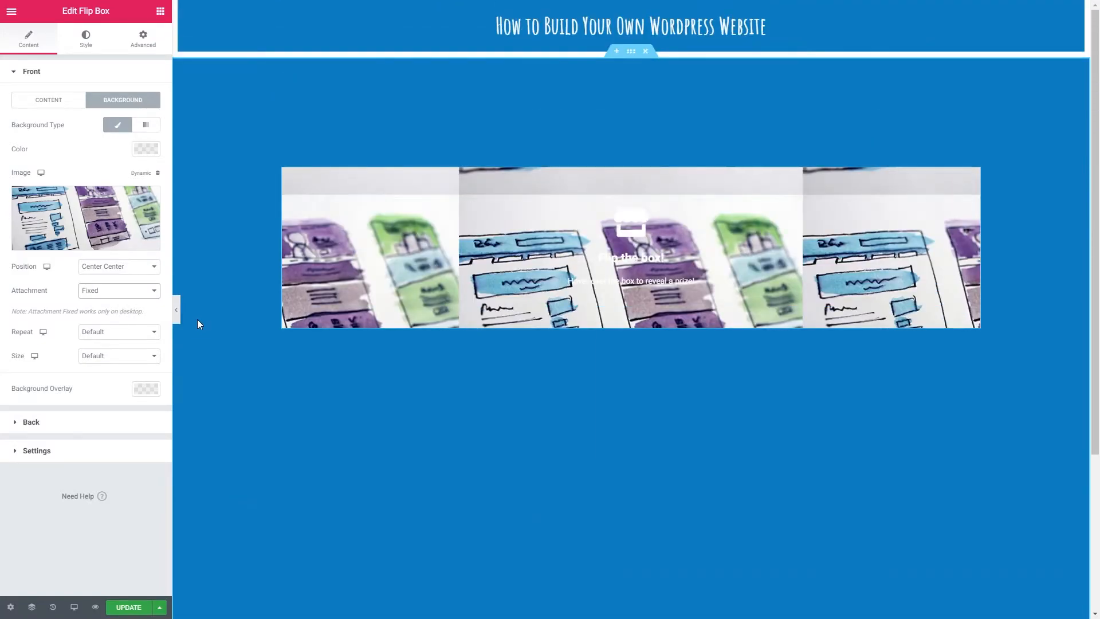
{"action": "scroll", "coordinate": [198, 324], "scroll_direction": "down", "scroll_amount": 1}
{"action": "scroll", "coordinate": [198, 324], "scroll_direction": "up", "scroll_amount": 1}
{"action": "left_click", "coordinate": [114, 291]}
{"action": "left_click", "coordinate": [99, 308]}
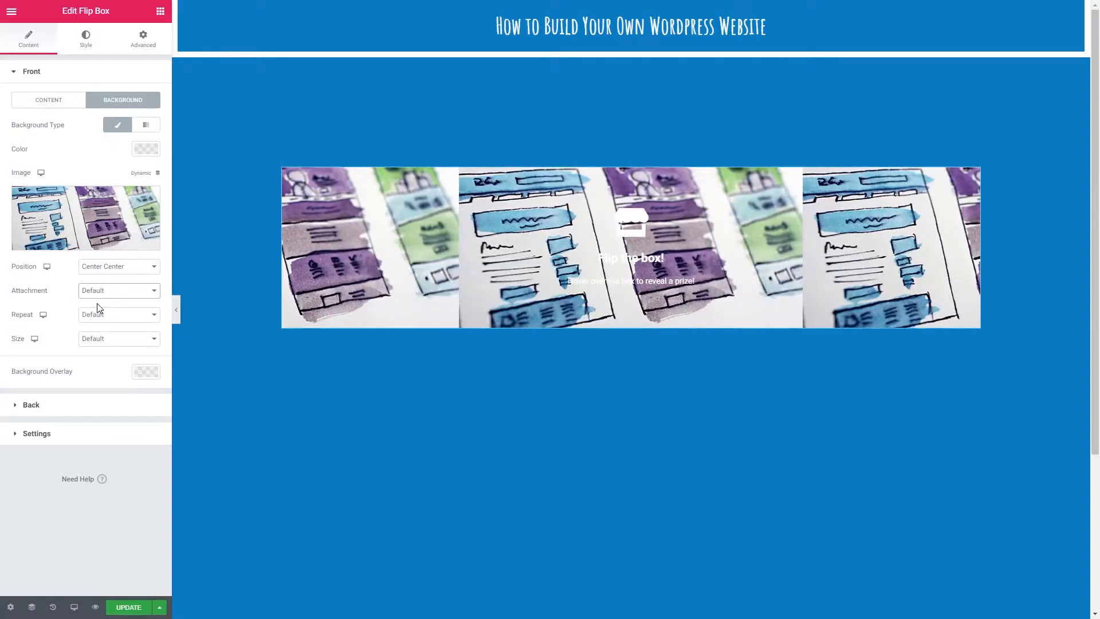
Step: Set the front background image to No-repeat and its size to Cover
{"action": "scroll", "coordinate": [213, 293], "scroll_direction": "down", "scroll_amount": 3}
{"action": "scroll", "coordinate": [213, 293], "scroll_direction": "up", "scroll_amount": 3}
{"action": "left_click", "coordinate": [100, 314]}
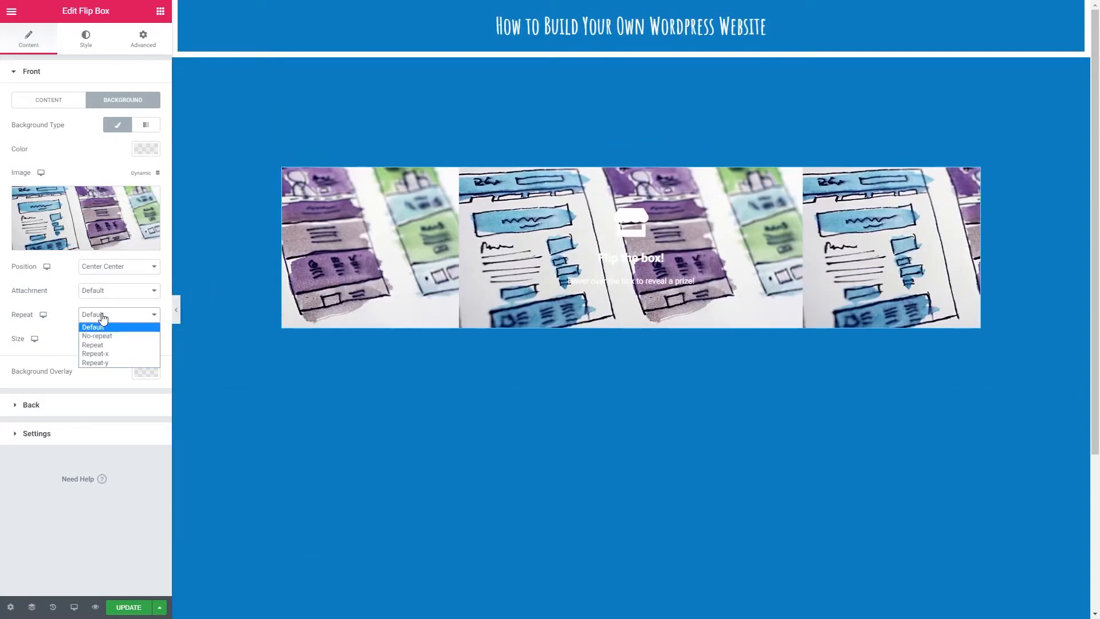
{"action": "left_click", "coordinate": [96, 336]}
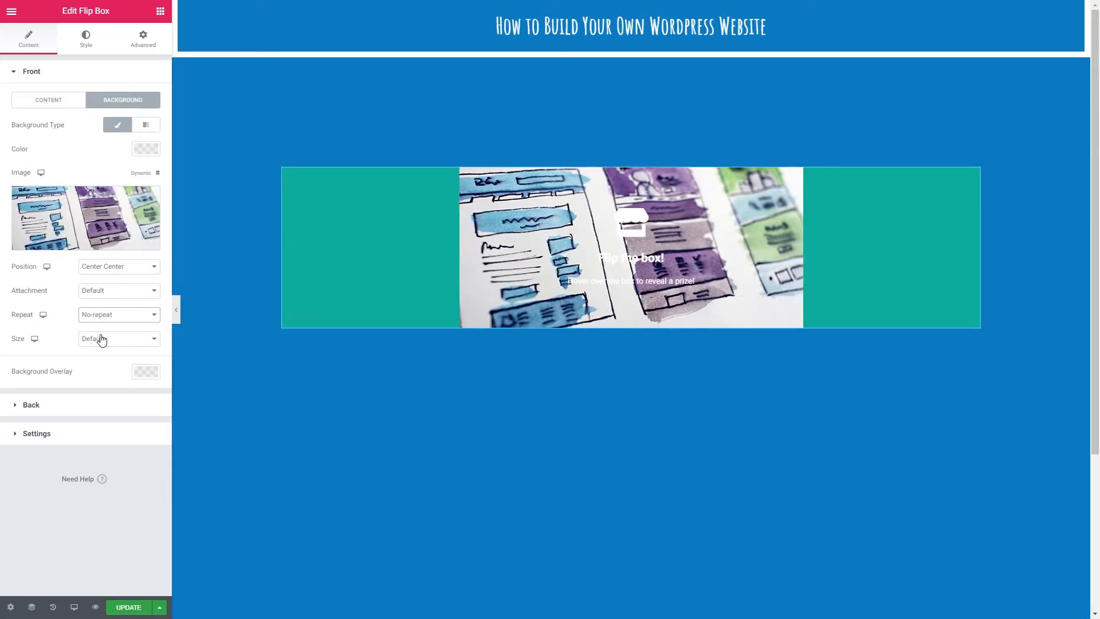
{"action": "left_click", "coordinate": [101, 339]}
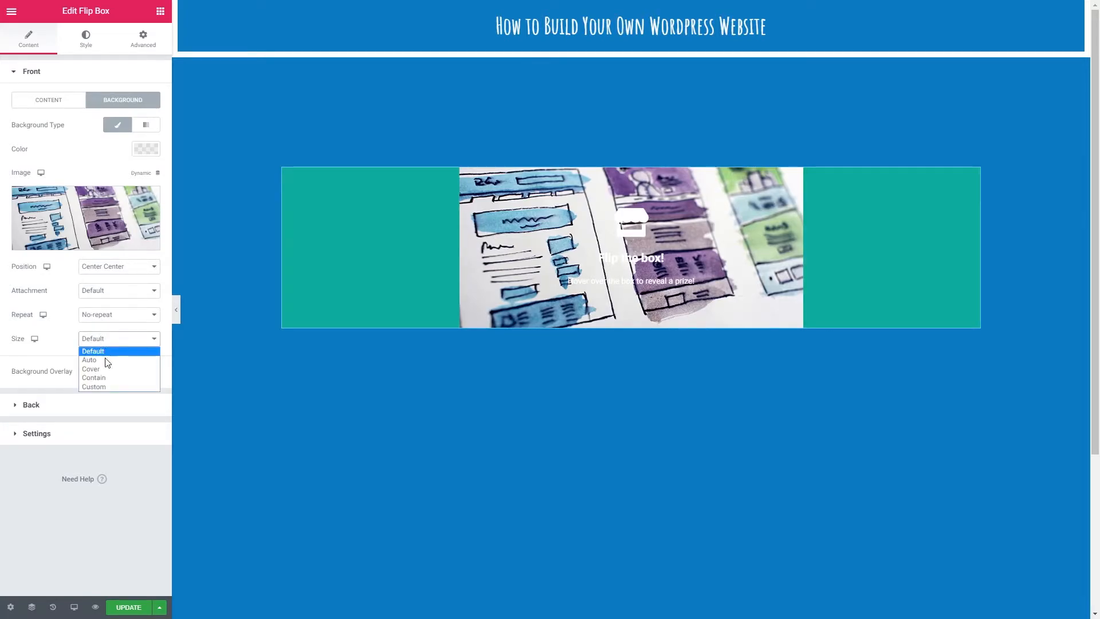
{"action": "left_click", "coordinate": [105, 369]}
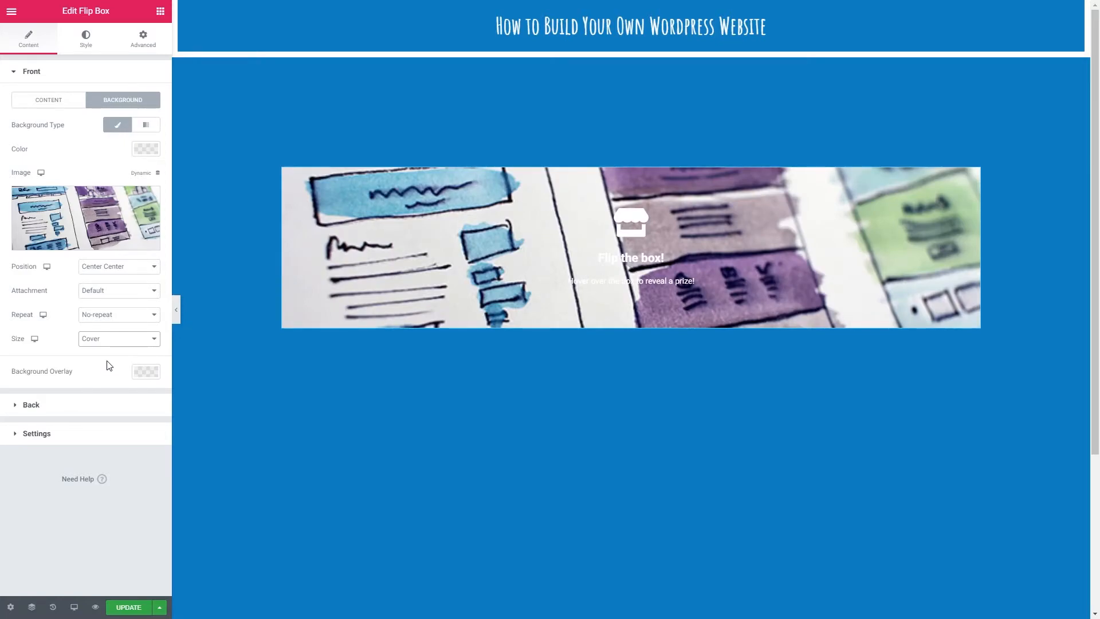
Step: Add a semi-transparent black background overlay, colour #0000004A, to the flip box front
{"action": "left_click", "coordinate": [144, 373]}
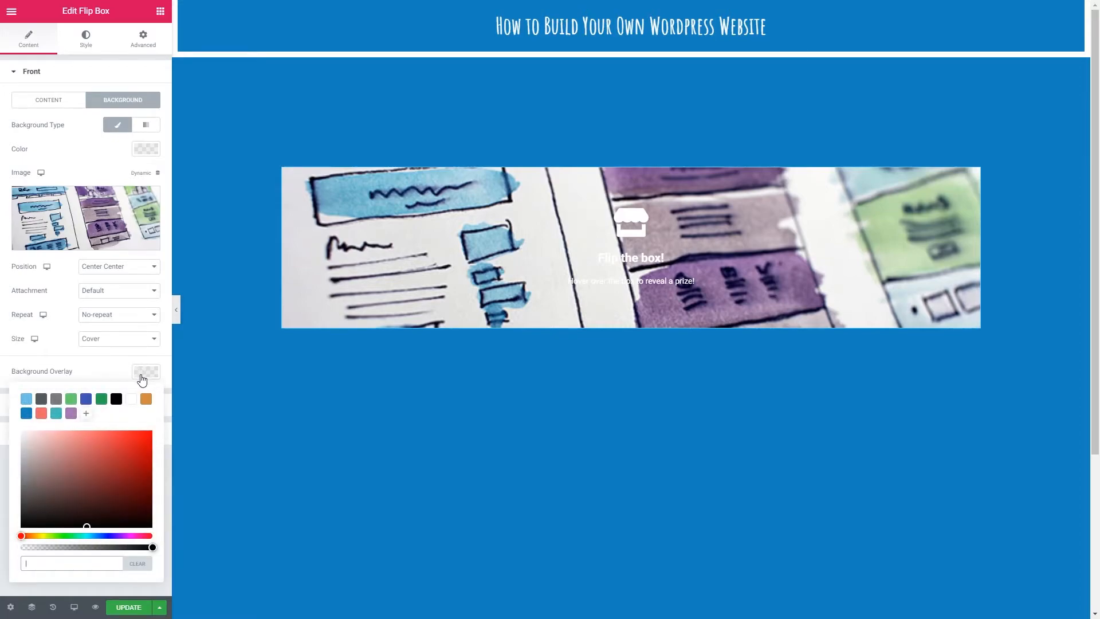
{"action": "left_click", "coordinate": [116, 399]}
{"action": "left_click_drag", "start_coordinate": [151, 549], "coordinate": [58, 548]}
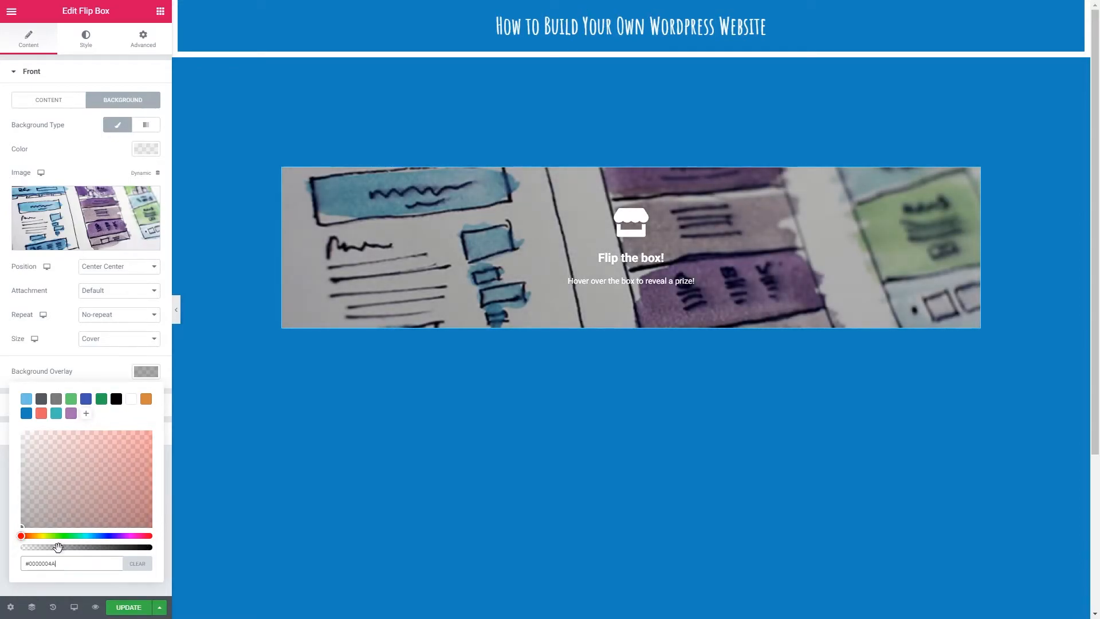
{"action": "left_click", "coordinate": [146, 374]}
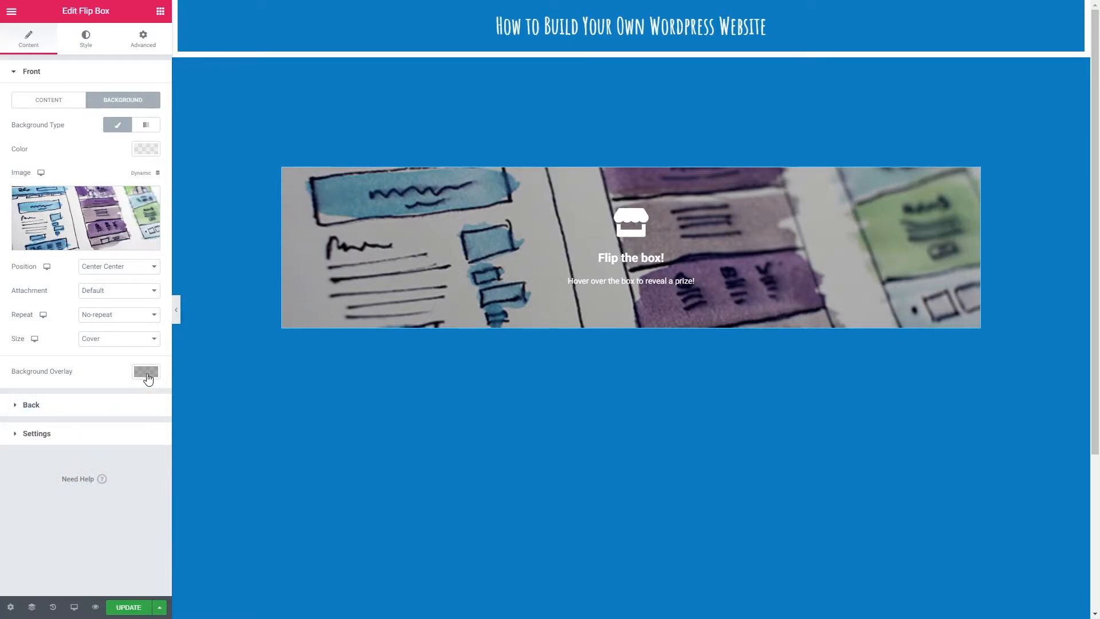
Step: Set the button text on the flip box's back side to "Claim Prize"
{"action": "left_click", "coordinate": [36, 405]}
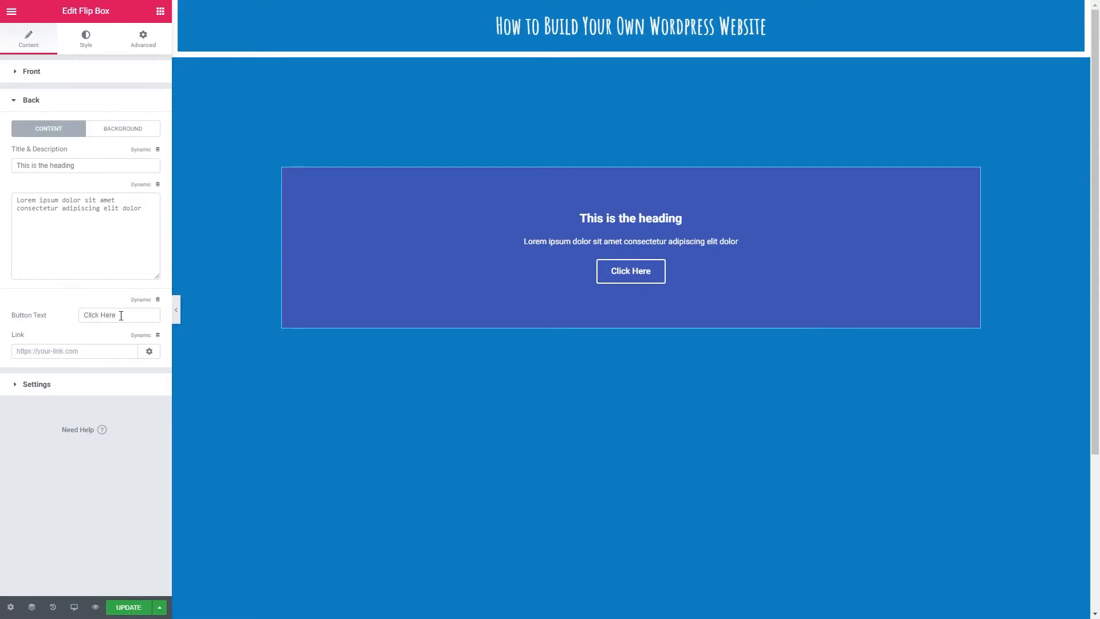
{"action": "left_click_drag", "start_coordinate": [128, 315], "coordinate": [87, 309]}
{"action": "type", "text": "Claim Prize"}
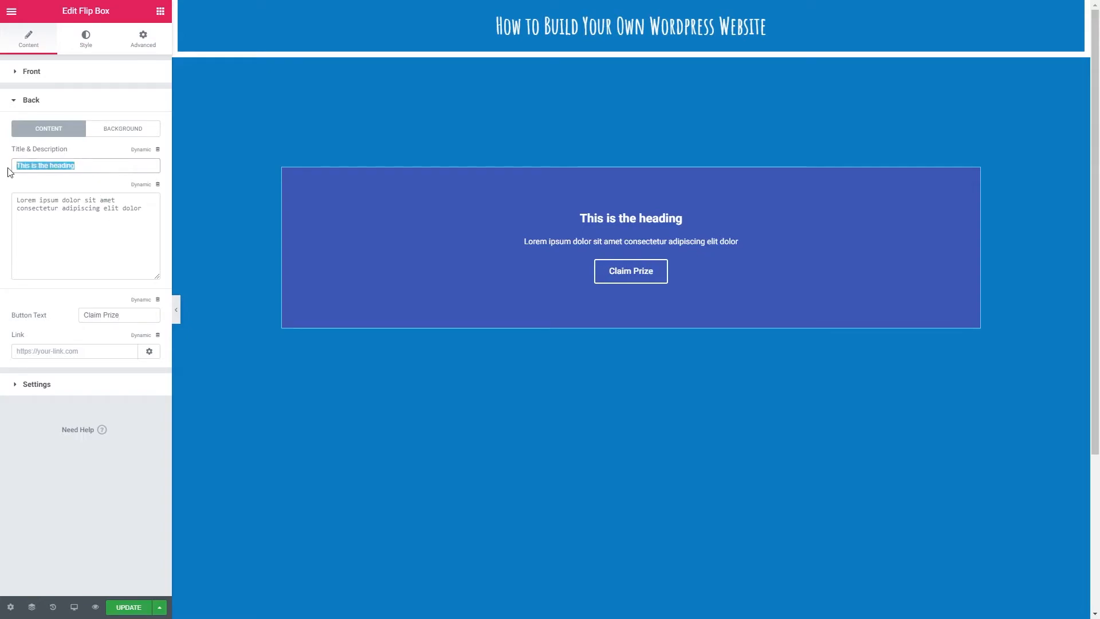
Step: Set the back title to "Congratulations!" and its description to "You flipped the box!"
{"action": "key", "text": "BackSpace"}
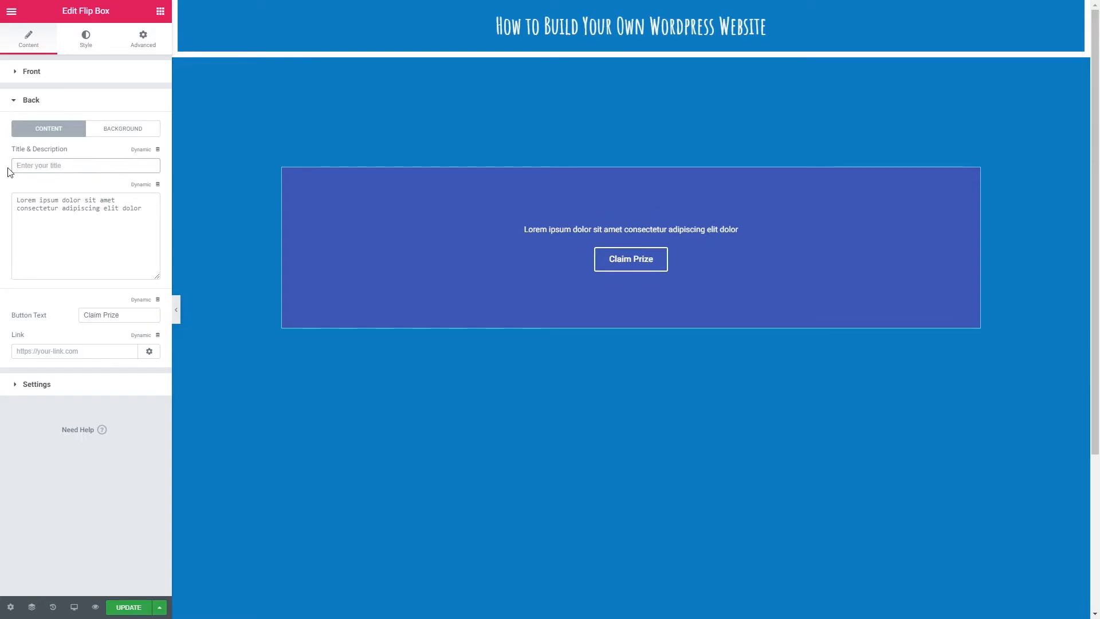
{"action": "type", "text": "Congra"}
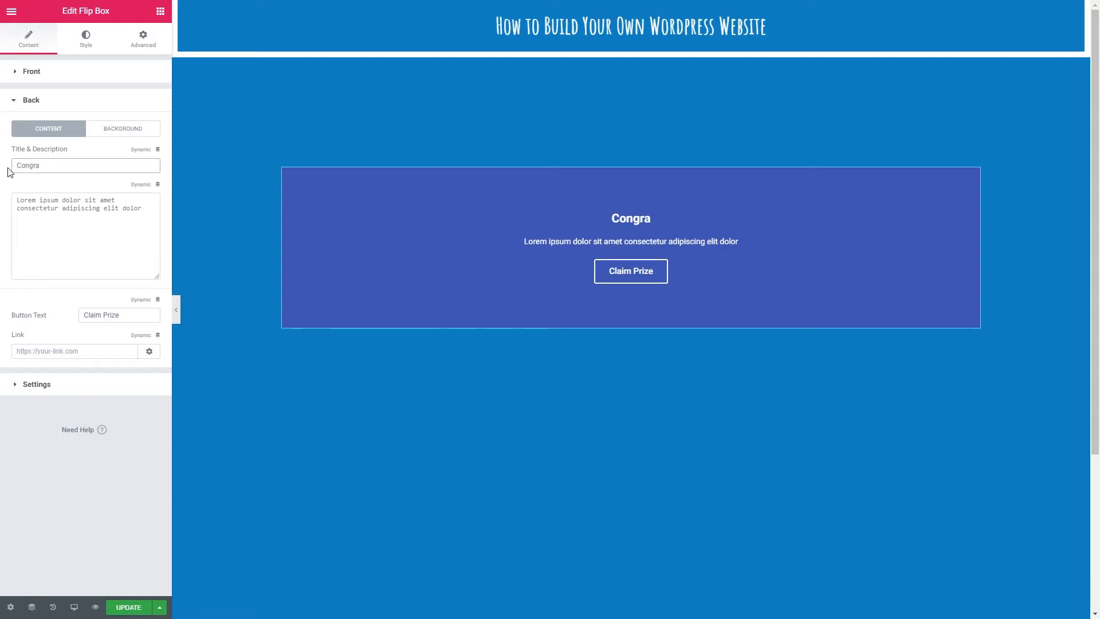
{"action": "type", "text": "tulat"}
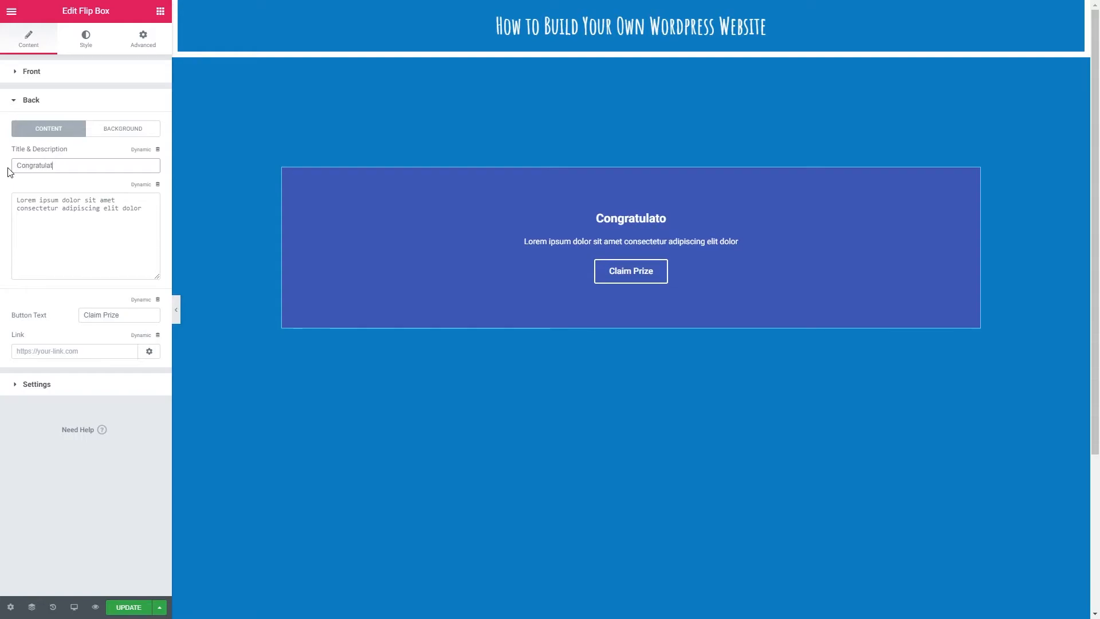
{"action": "type", "text": "ions!"}
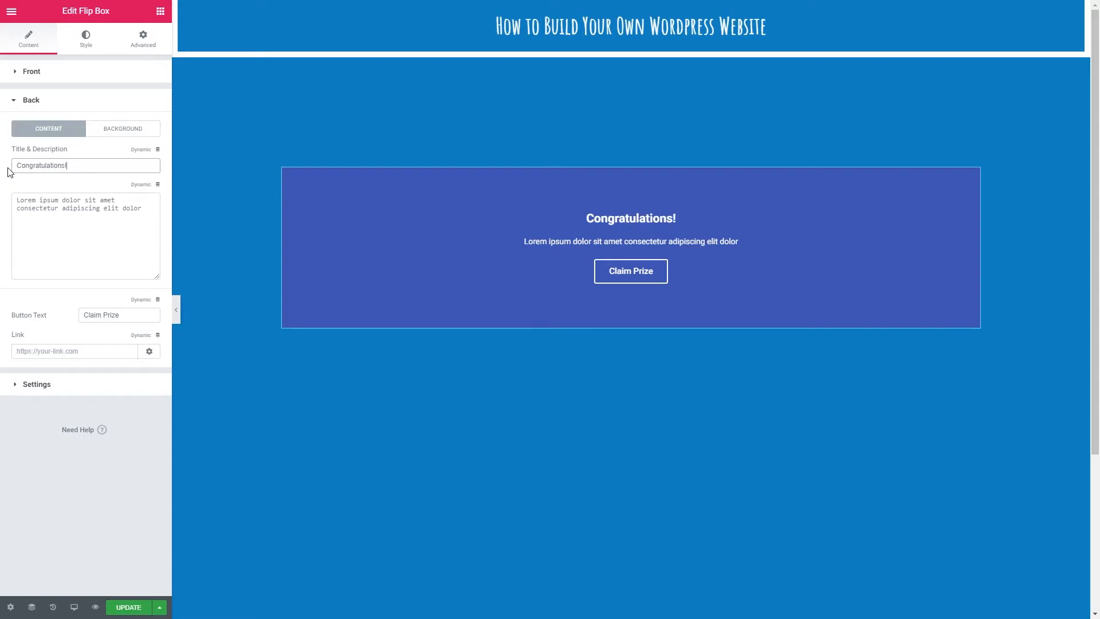
{"action": "left_click_drag", "start_coordinate": [145, 209], "coordinate": [25, 200]}
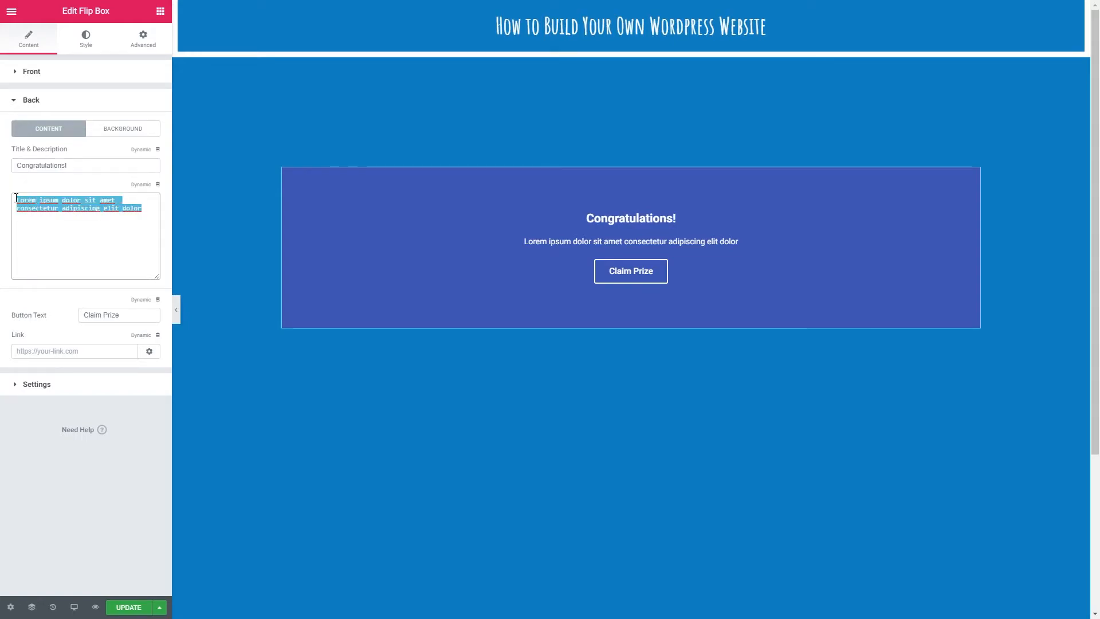
{"action": "type", "text": "You"}
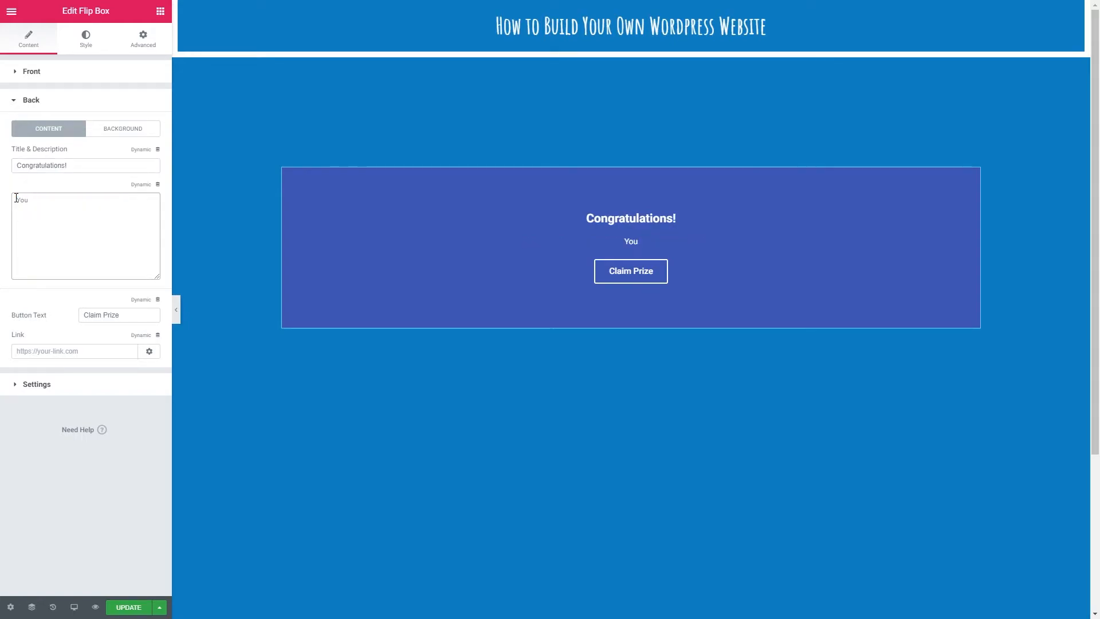
{"action": "type", "text": " flipped the box!"}
Step: Set the back button's link to open in a new window, leaving the link address empty
{"action": "left_click", "coordinate": [48, 354]}
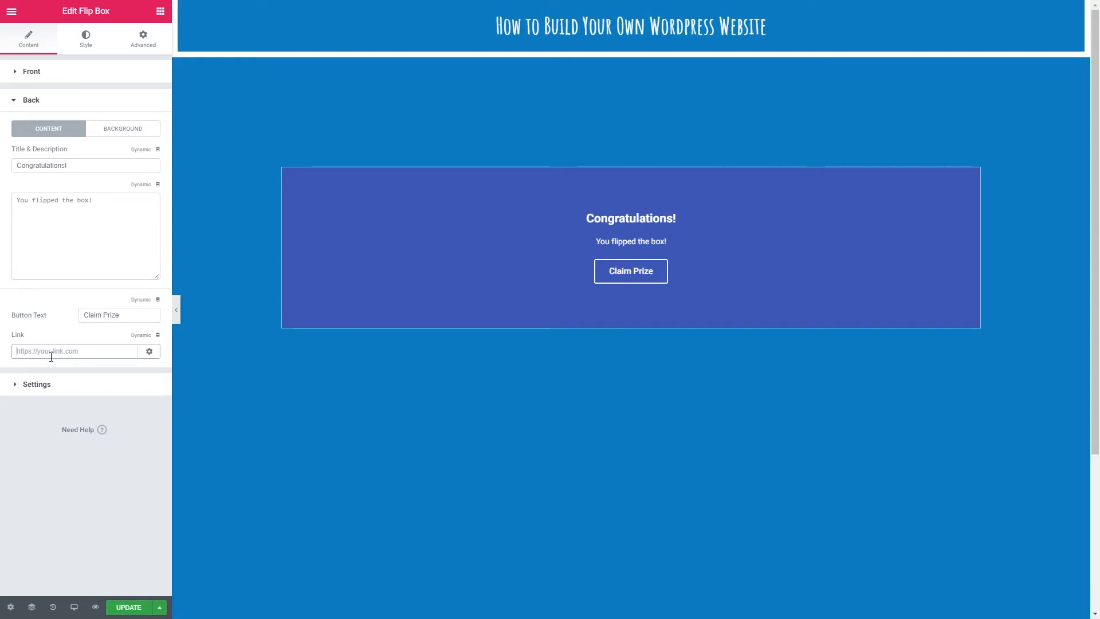
{"action": "left_click", "coordinate": [149, 351]}
{"action": "left_click", "coordinate": [15, 370]}
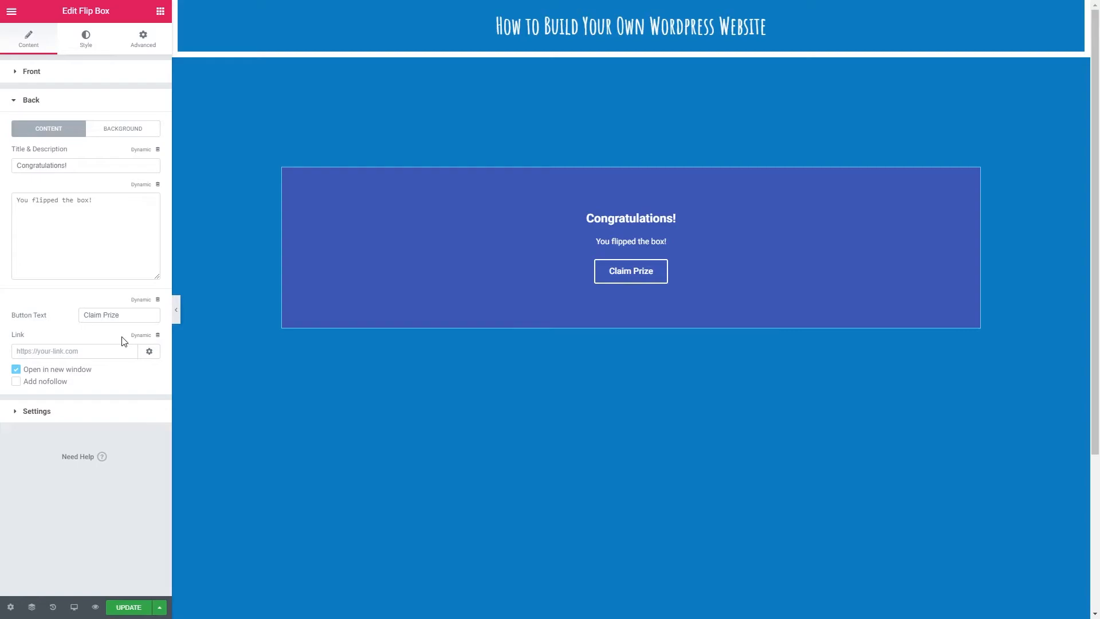
Step: Give the flip box back a Classic background with the teal preset colour
{"action": "left_click", "coordinate": [113, 134]}
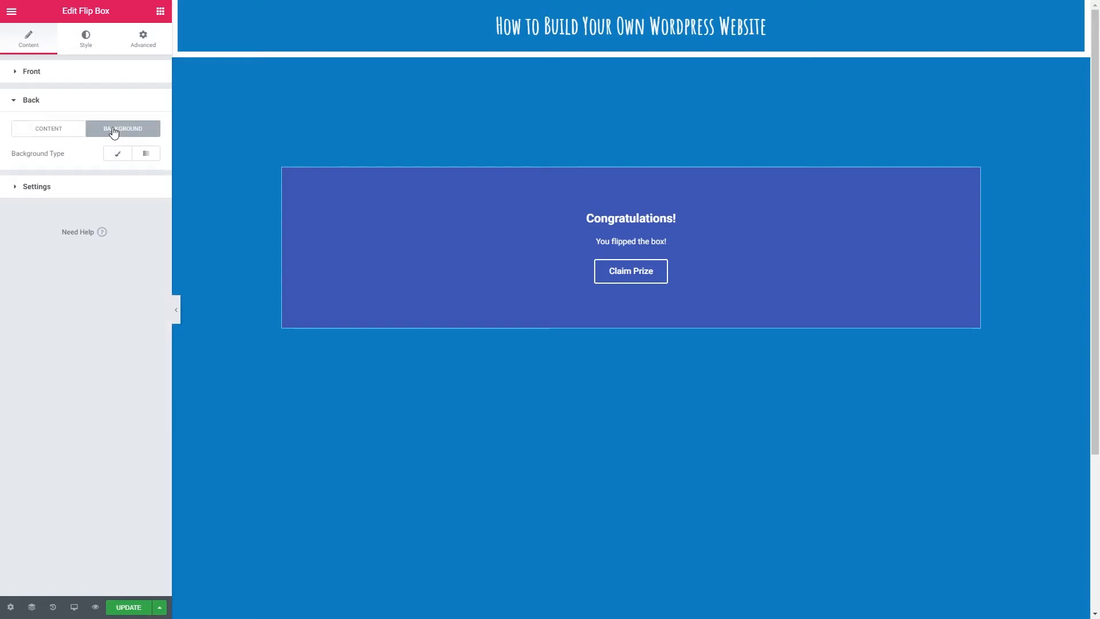
{"action": "left_click", "coordinate": [118, 153]}
{"action": "left_click", "coordinate": [140, 181]}
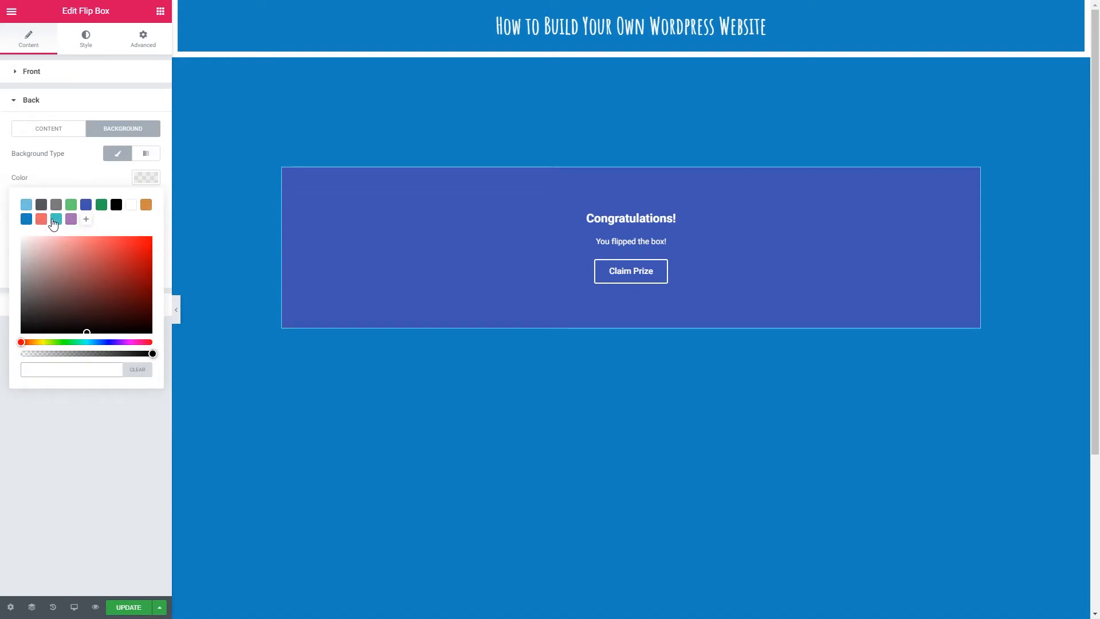
{"action": "left_click", "coordinate": [55, 220]}
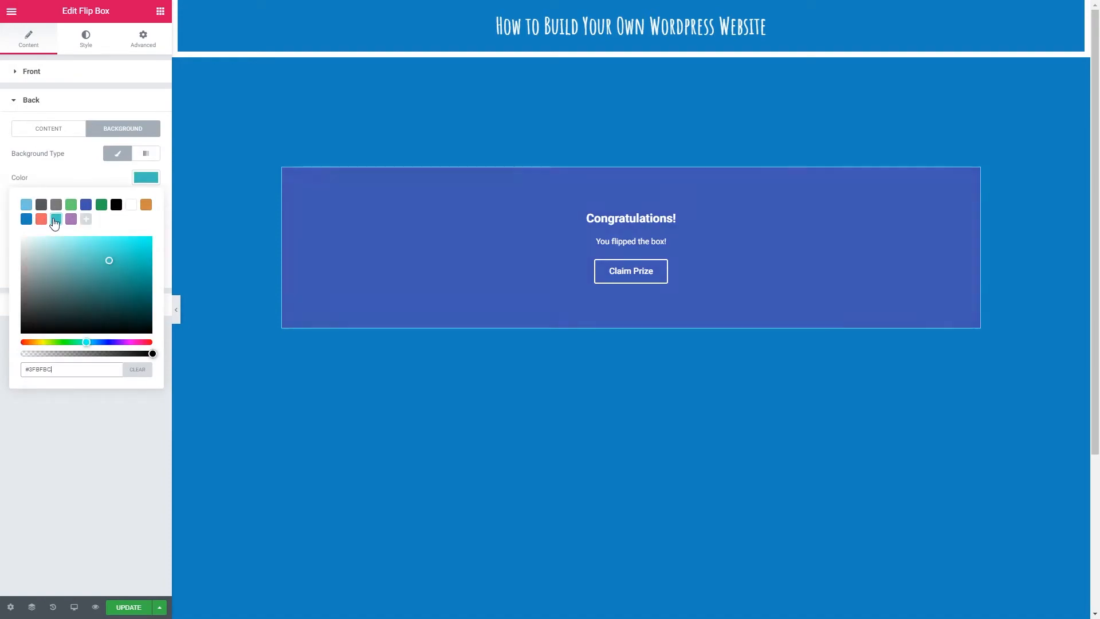
{"action": "left_click", "coordinate": [145, 178]}
Step: Set the flip box height to 510 px and settle on a border radius of 0 after trying 77 px
{"action": "left_click", "coordinate": [37, 304]}
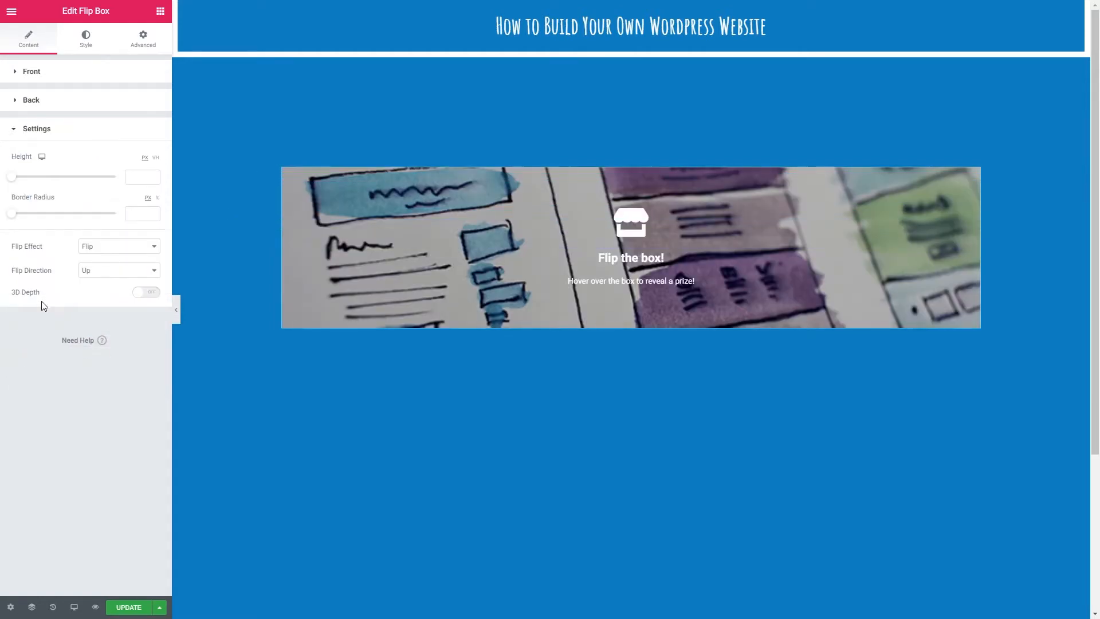
{"action": "left_click_drag", "start_coordinate": [11, 177], "coordinate": [59, 177]}
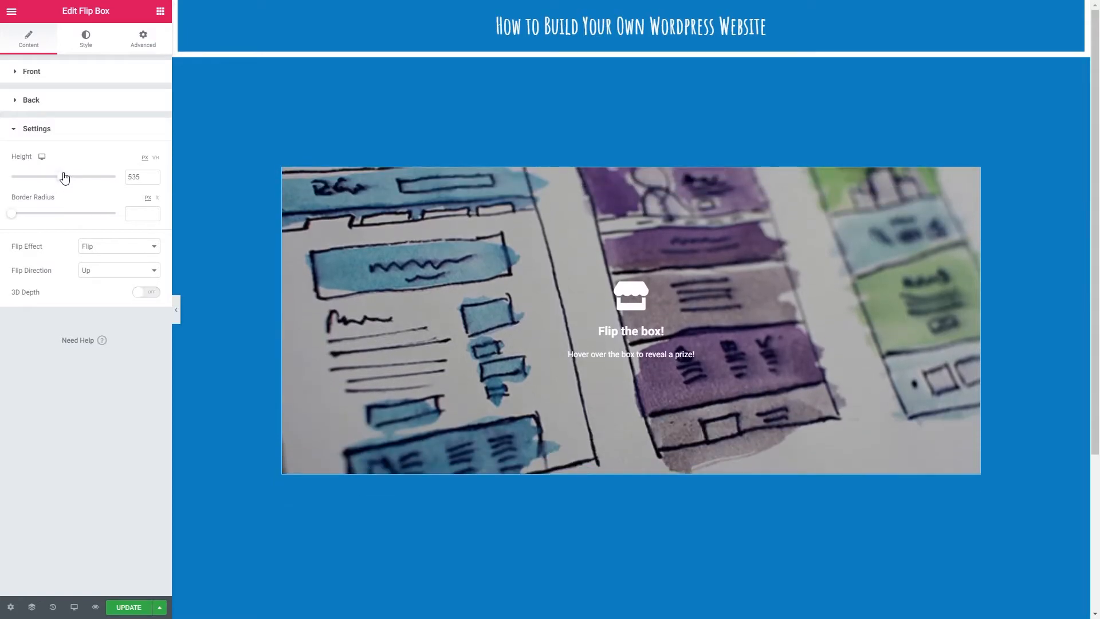
{"action": "left_click_drag", "start_coordinate": [13, 215], "coordinate": [53, 214]}
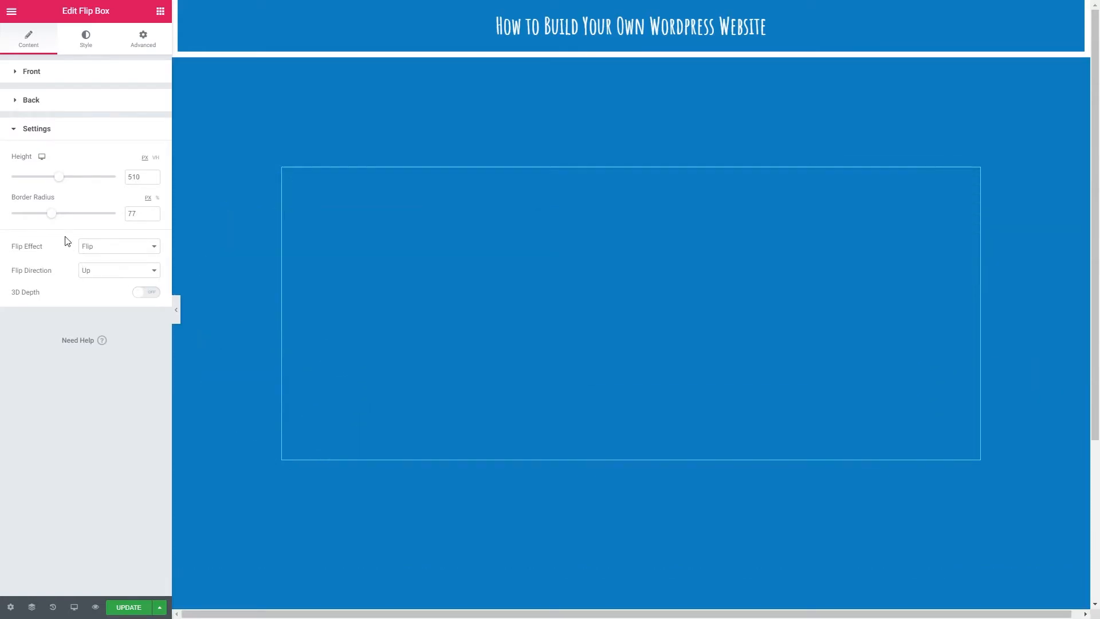
{"action": "double_click", "coordinate": [131, 214]}
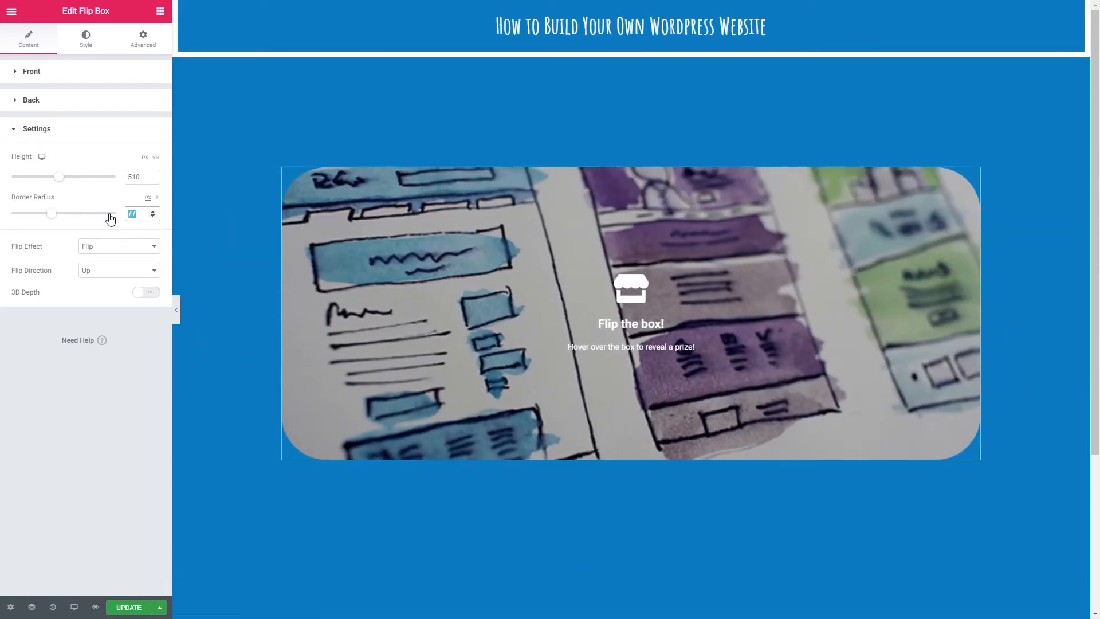
{"action": "type", "text": "0"}
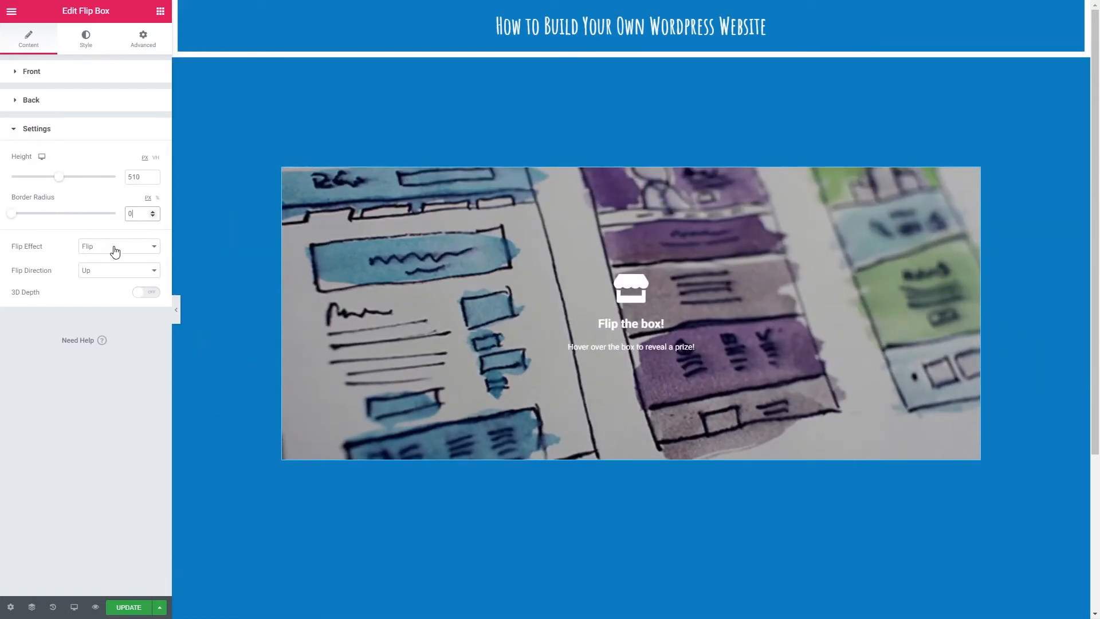
Step: Try the Slide, Push and Zoom In flip effects and preview the box's transition
{"action": "left_click", "coordinate": [115, 251]}
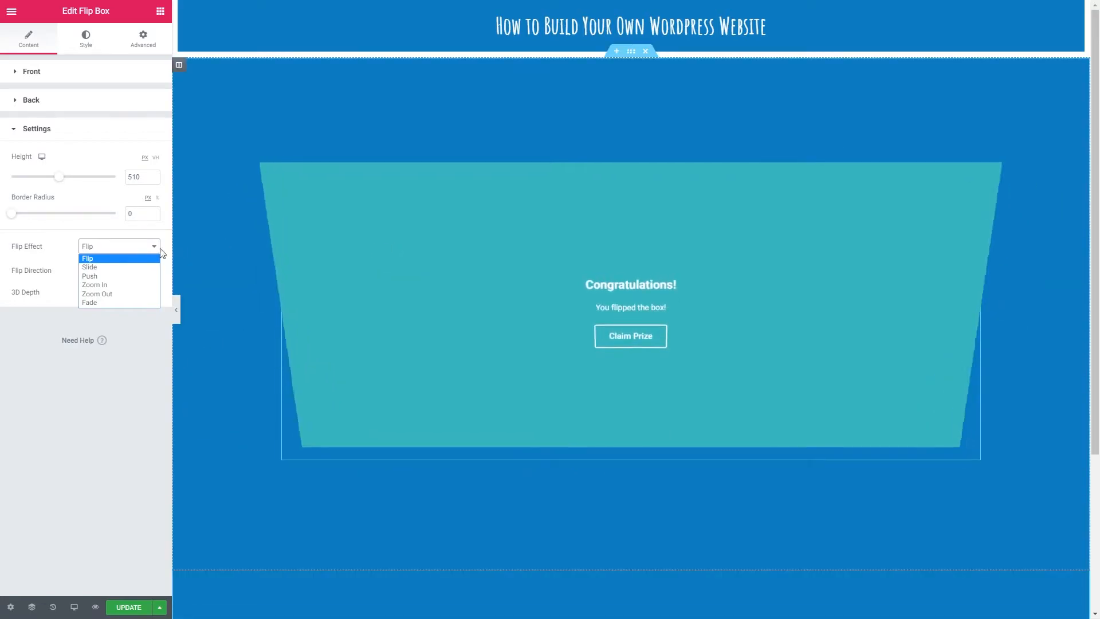
{"action": "left_click", "coordinate": [89, 267]}
{"action": "mouse_move", "coordinate": [450, 284]}
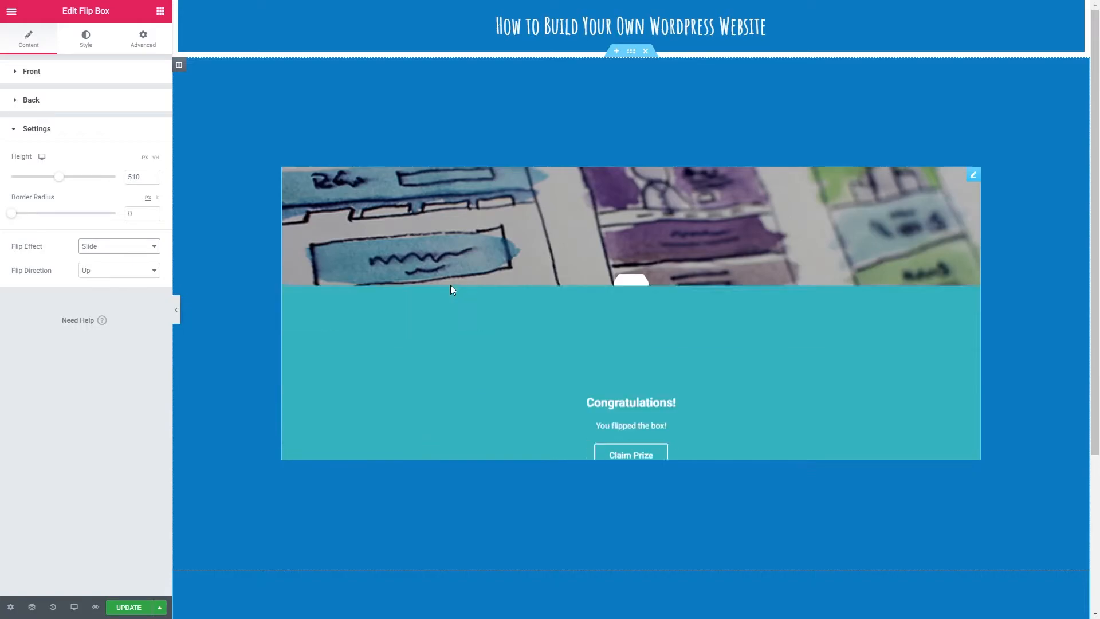
{"action": "left_click", "coordinate": [115, 247]}
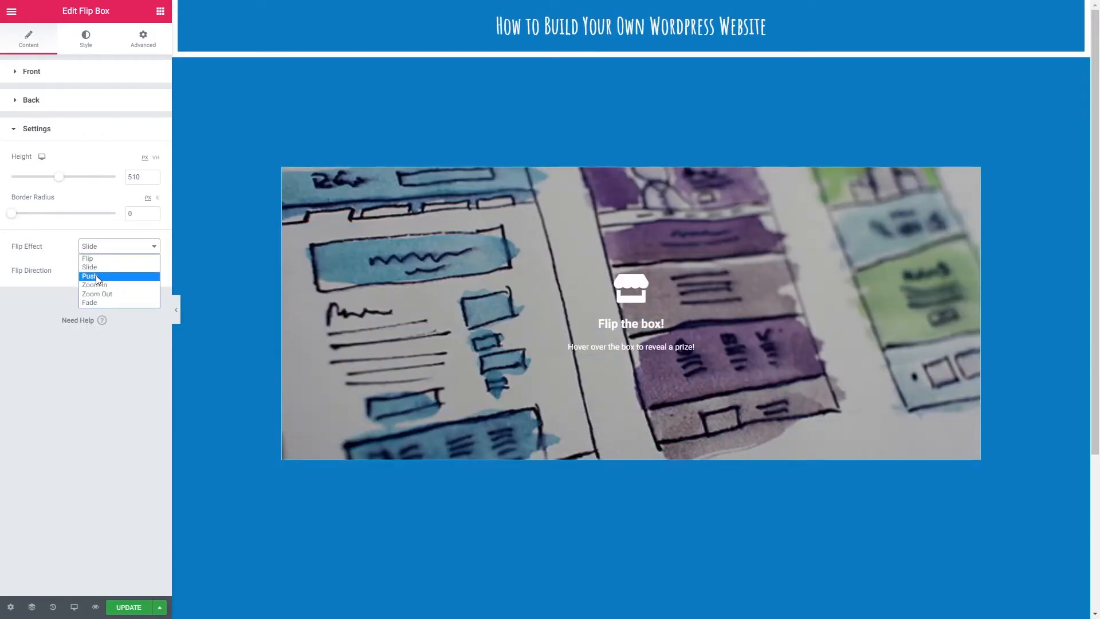
{"action": "left_click", "coordinate": [97, 275]}
{"action": "left_click", "coordinate": [94, 247]}
{"action": "left_click", "coordinate": [96, 283]}
{"action": "mouse_move", "coordinate": [399, 300]}
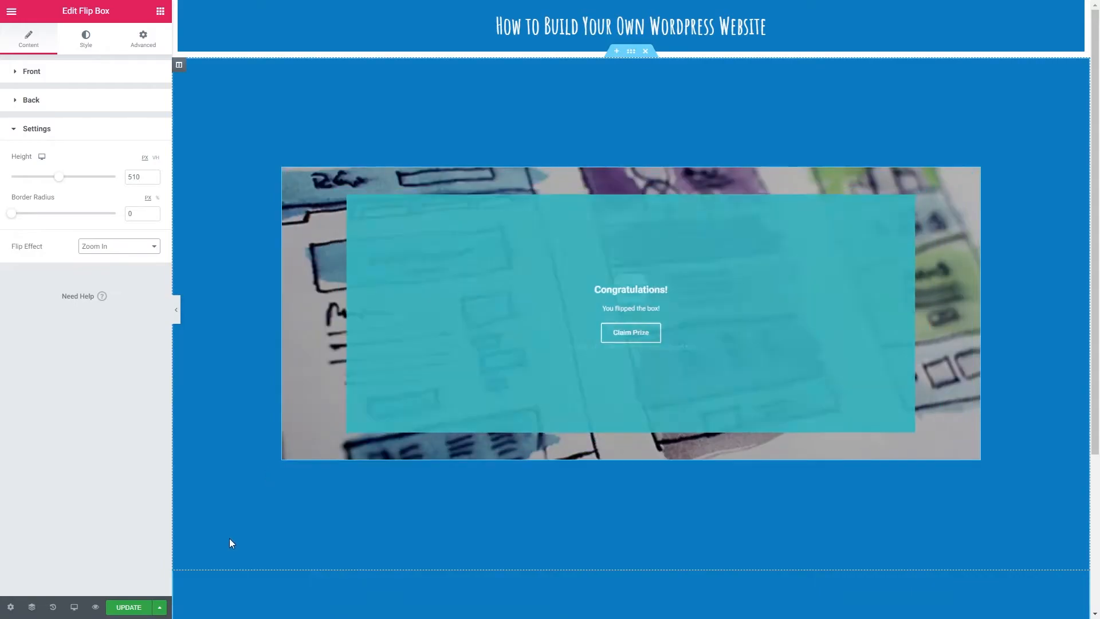
Step: Set the flip effect to Slide and the flip direction to Right
{"action": "left_click", "coordinate": [106, 248]}
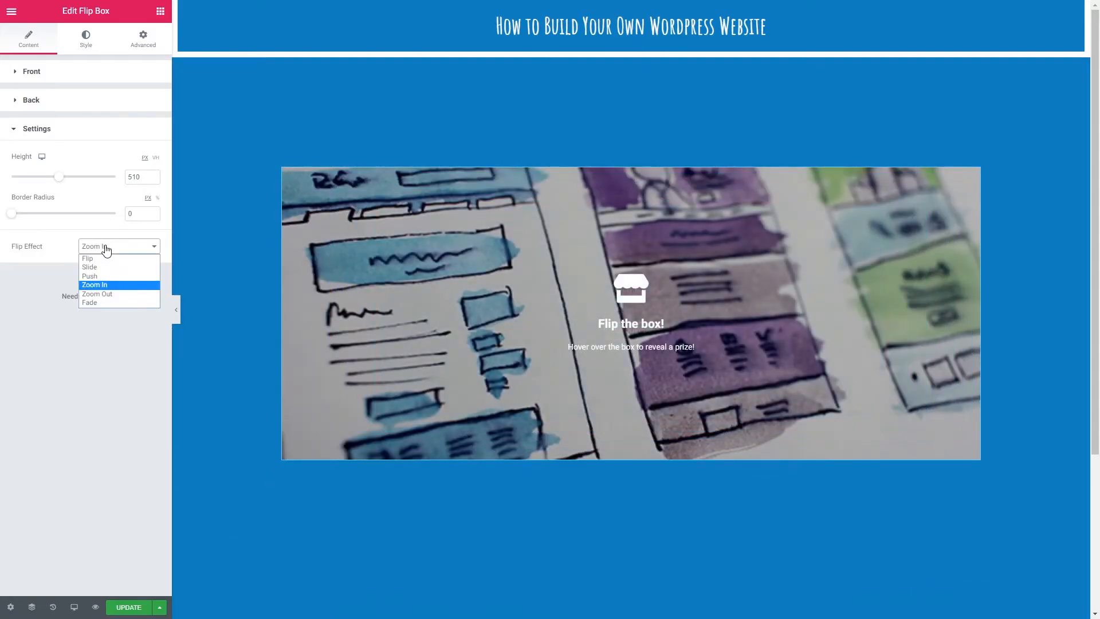
{"action": "left_click", "coordinate": [109, 267]}
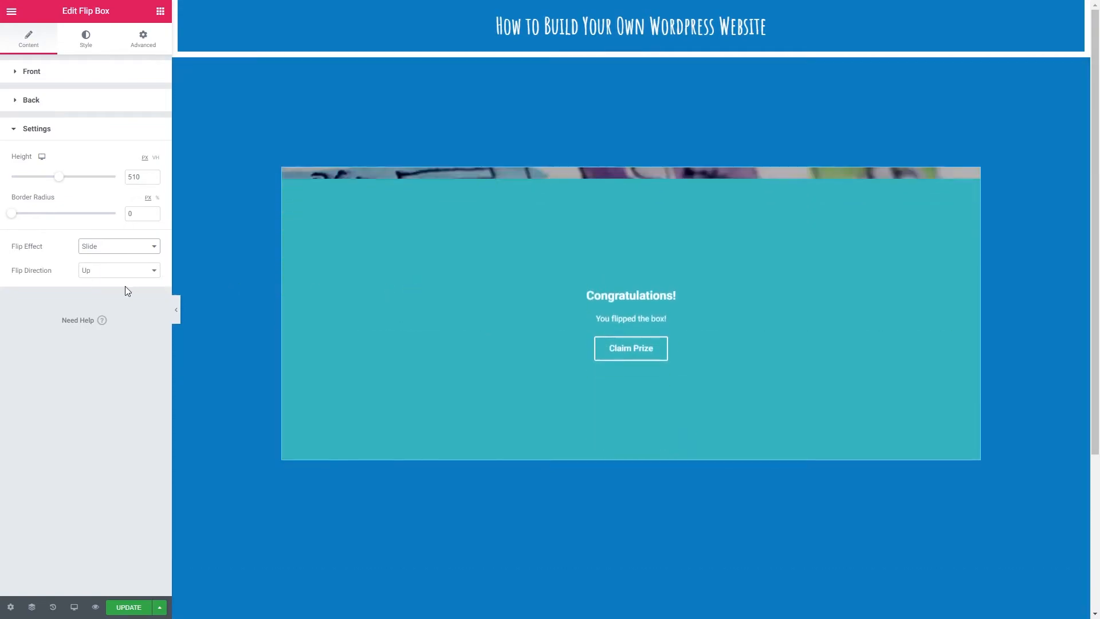
{"action": "left_click", "coordinate": [110, 273]}
{"action": "left_click", "coordinate": [90, 291]}
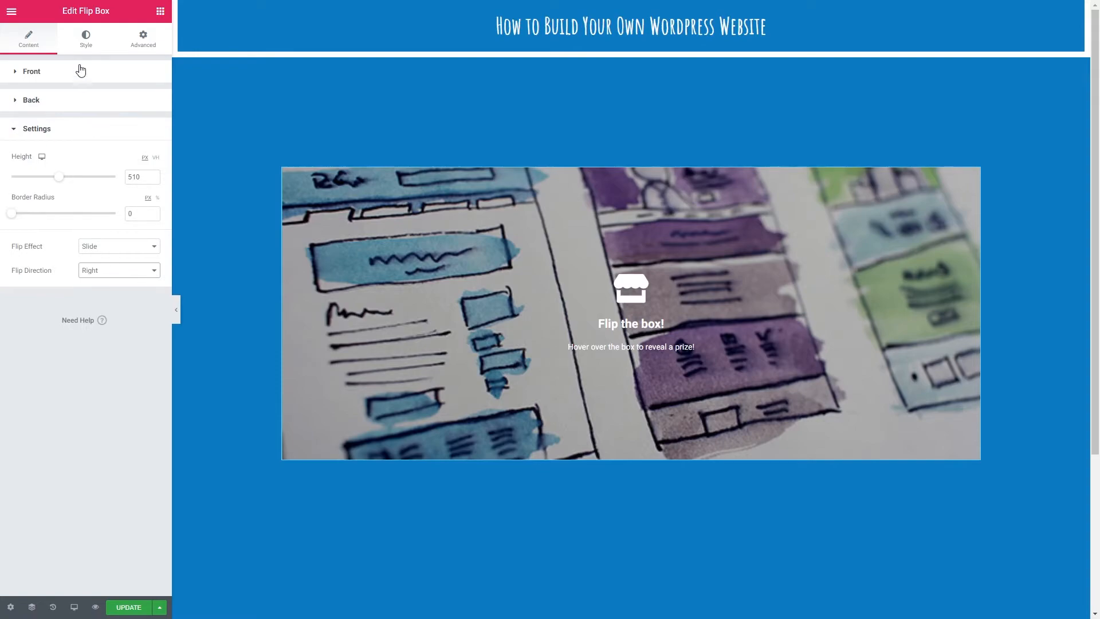
Step: Review the front side's style options for padding, alignment, border, icon, title and description
{"action": "left_click", "coordinate": [85, 40]}
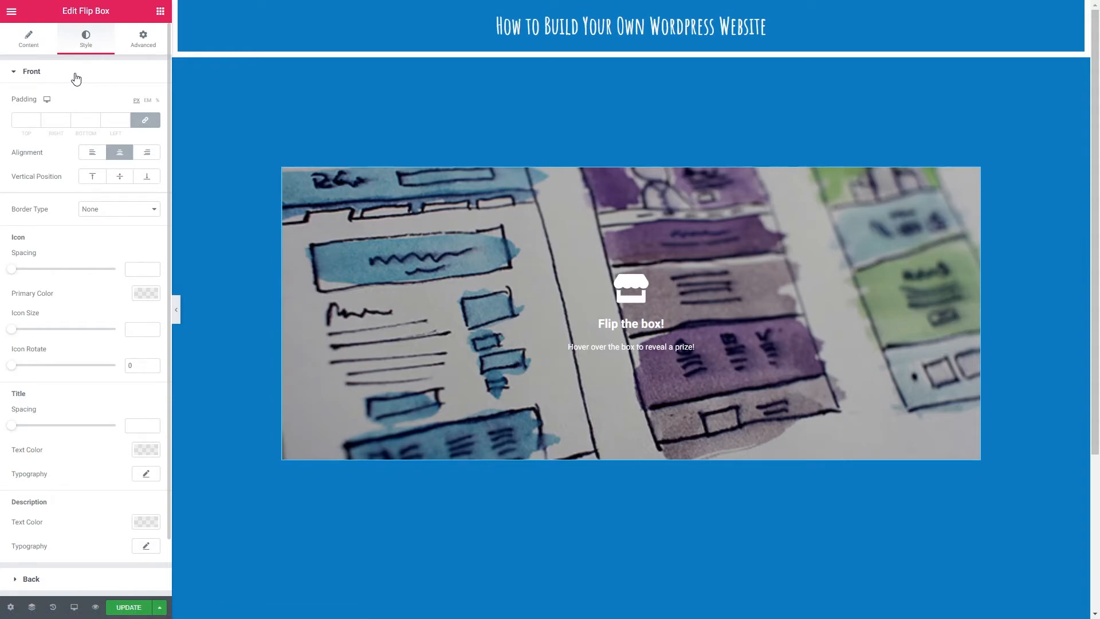
{"action": "scroll", "coordinate": [76, 76], "scroll_direction": "down", "scroll_amount": 2}
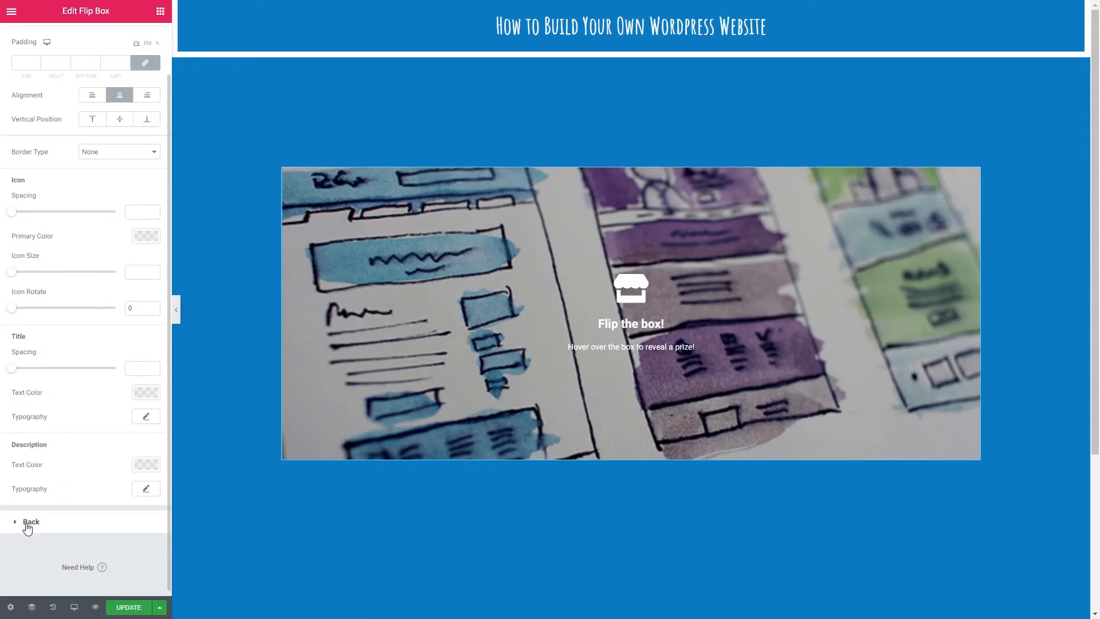
{"action": "scroll", "coordinate": [27, 527], "scroll_direction": "up", "scroll_amount": 2}
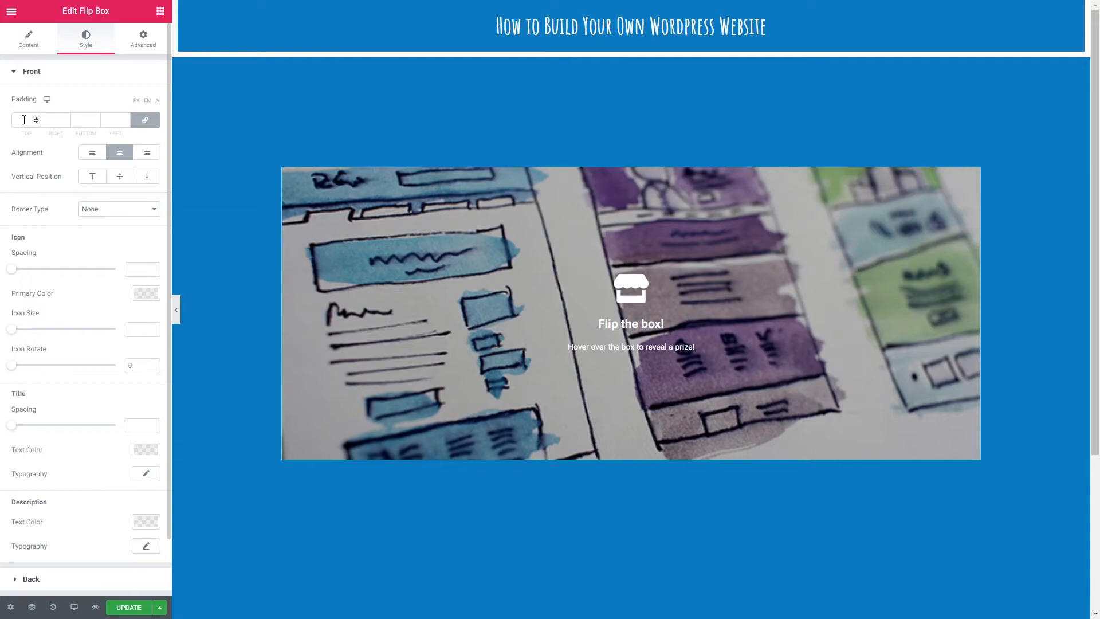
Step: Try the front content's alignment and vertical position options, settling on center alignment and middle vertical position
{"action": "left_click", "coordinate": [91, 153]}
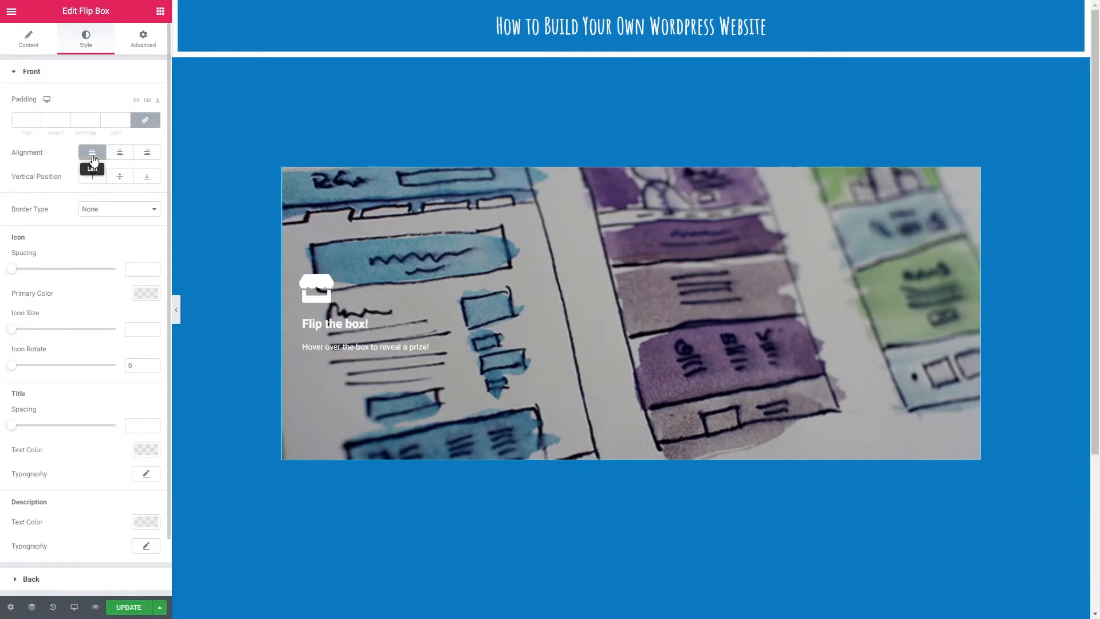
{"action": "left_click", "coordinate": [125, 156]}
{"action": "left_click", "coordinate": [146, 153]}
{"action": "left_click", "coordinate": [118, 152]}
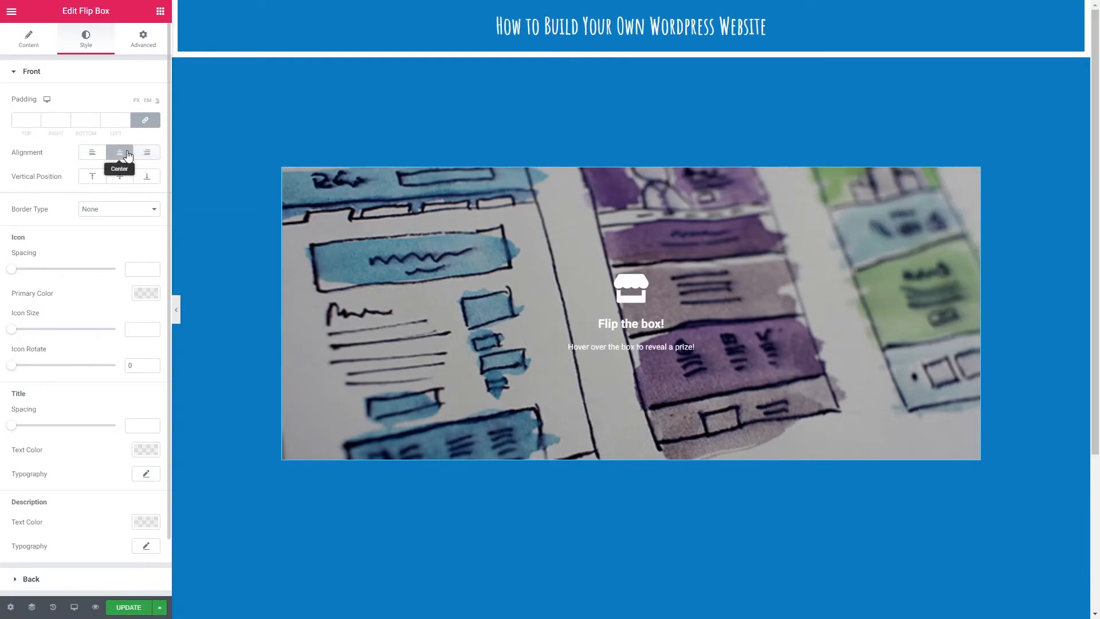
{"action": "left_click", "coordinate": [92, 176]}
{"action": "left_click", "coordinate": [120, 176]}
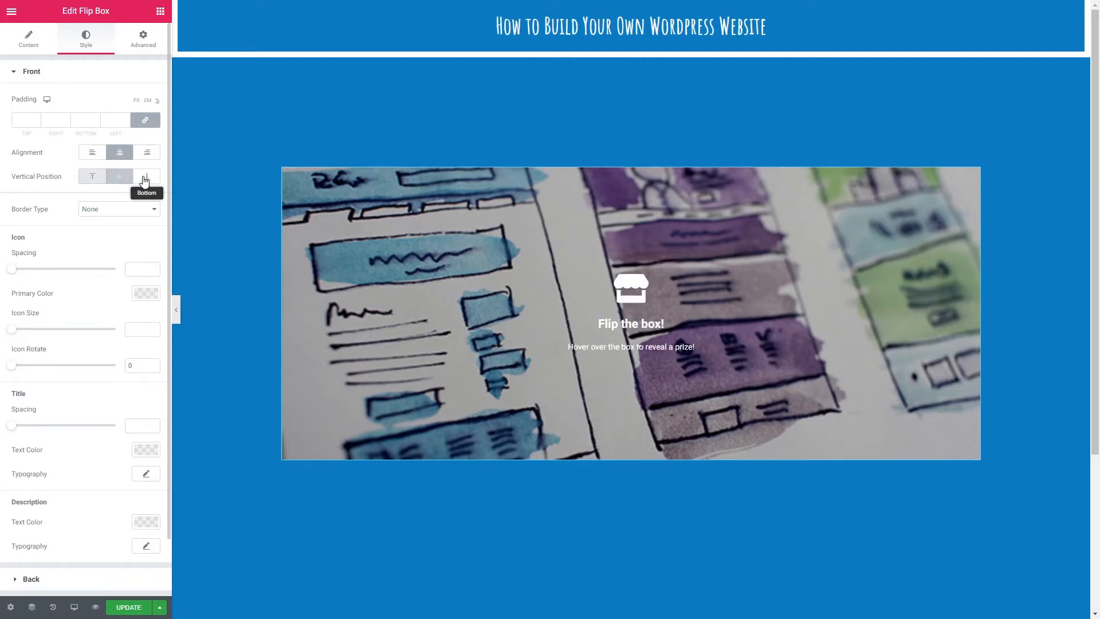
{"action": "left_click", "coordinate": [152, 180]}
{"action": "left_click", "coordinate": [121, 179]}
Step: Give the front side a solid white (#FFFFFF) border with a width of 5 on all sides
{"action": "left_click", "coordinate": [118, 209]}
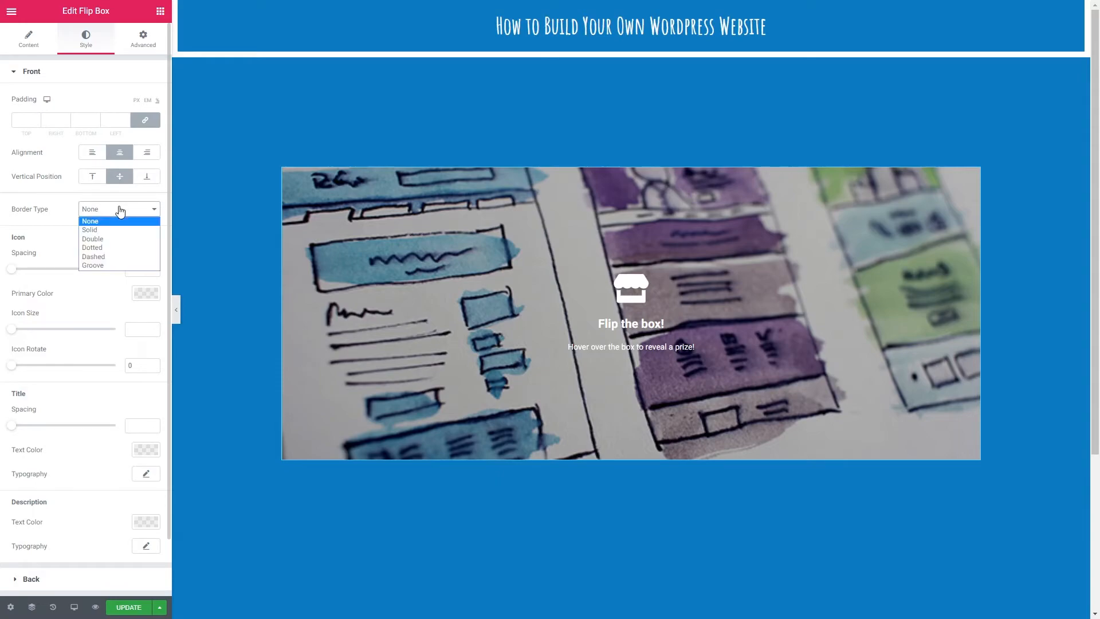
{"action": "left_click", "coordinate": [97, 229]}
{"action": "left_click", "coordinate": [26, 254]}
{"action": "type", "text": "5"}
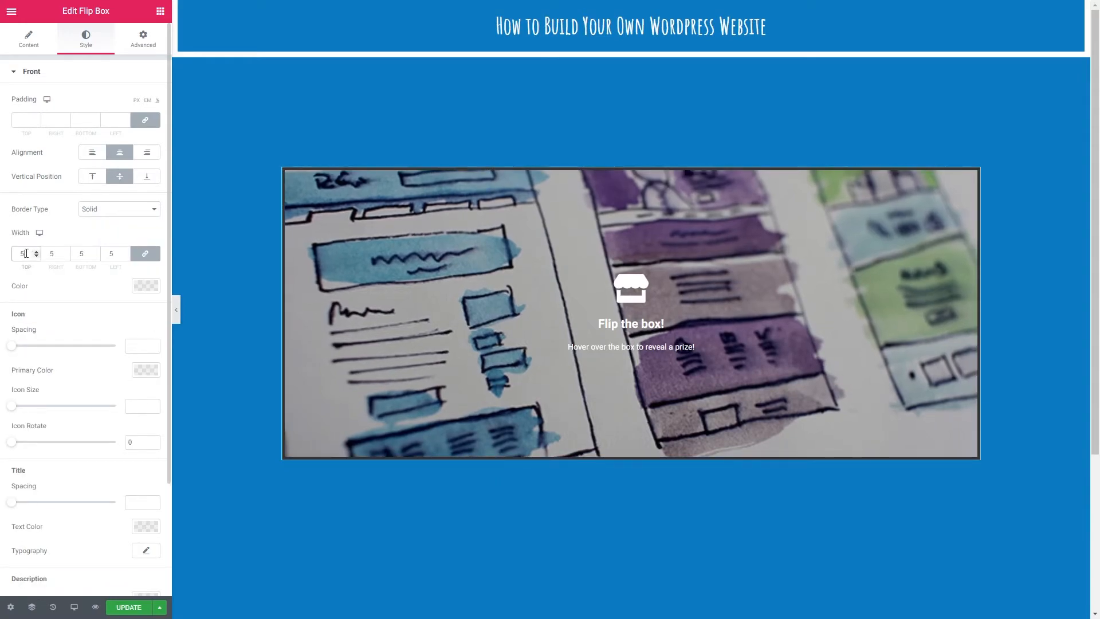
{"action": "left_click", "coordinate": [146, 285]}
{"action": "left_click", "coordinate": [131, 313]}
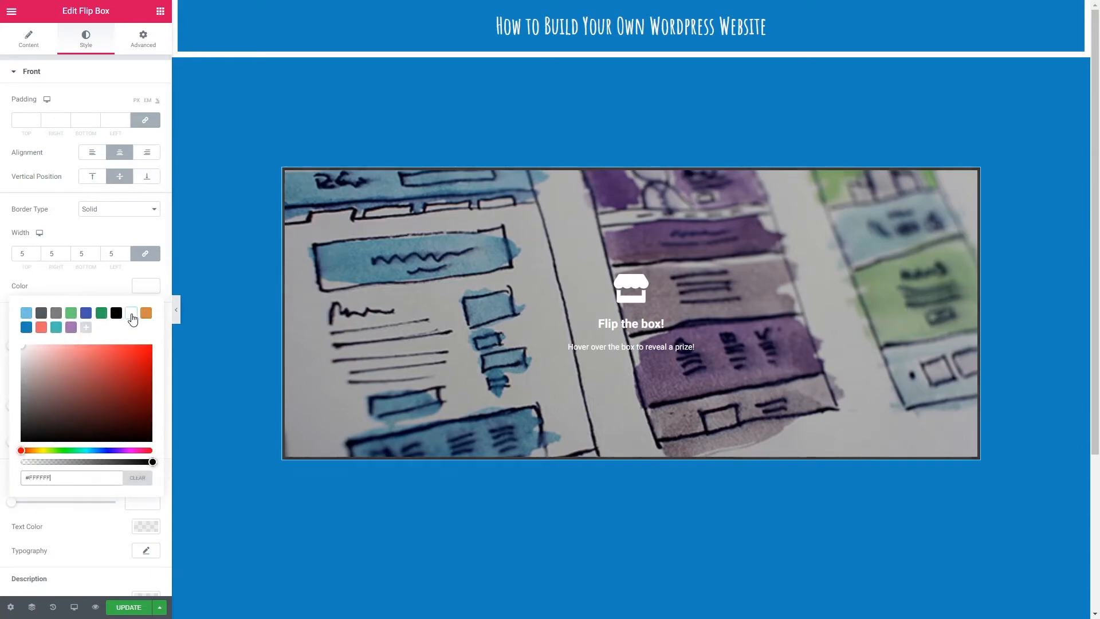
{"action": "left_click", "coordinate": [142, 291]}
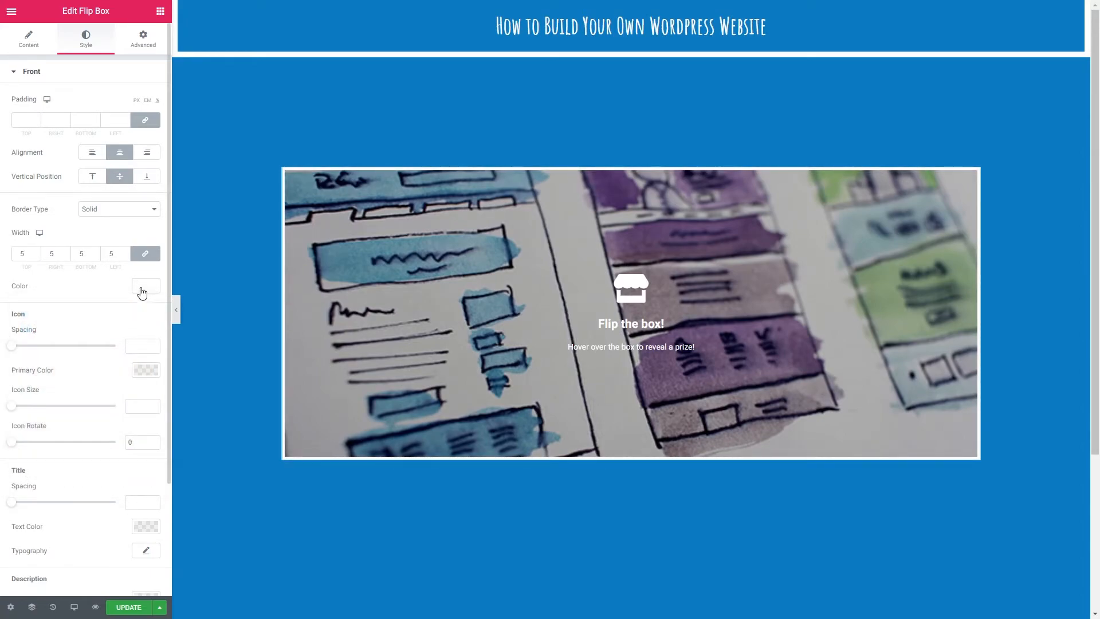
Step: Style the front icon with a spacing of 48, a coral primary color, a size of 106 and a rotation of 0
{"action": "left_click_drag", "start_coordinate": [11, 346], "coordinate": [64, 350]}
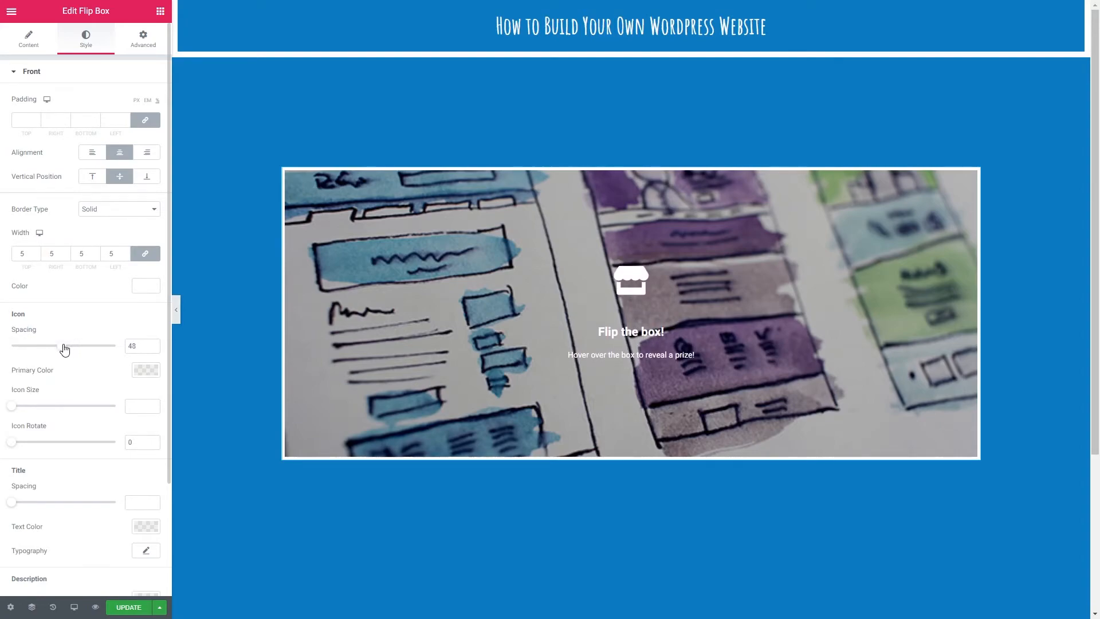
{"action": "left_click", "coordinate": [145, 371]}
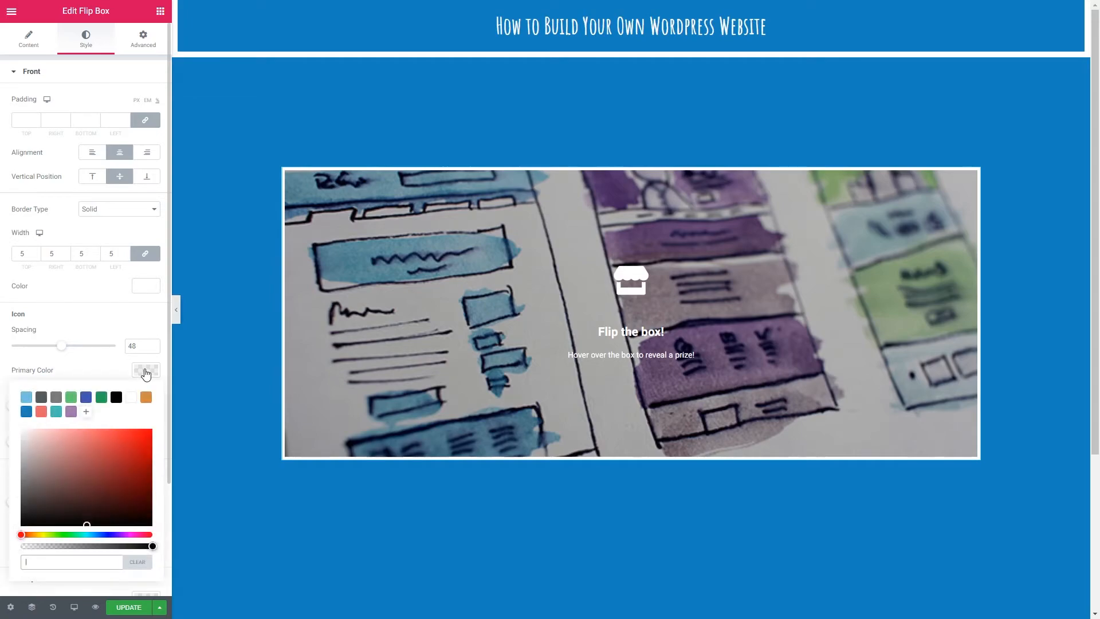
{"action": "left_click", "coordinate": [56, 412]}
{"action": "left_click", "coordinate": [41, 412]}
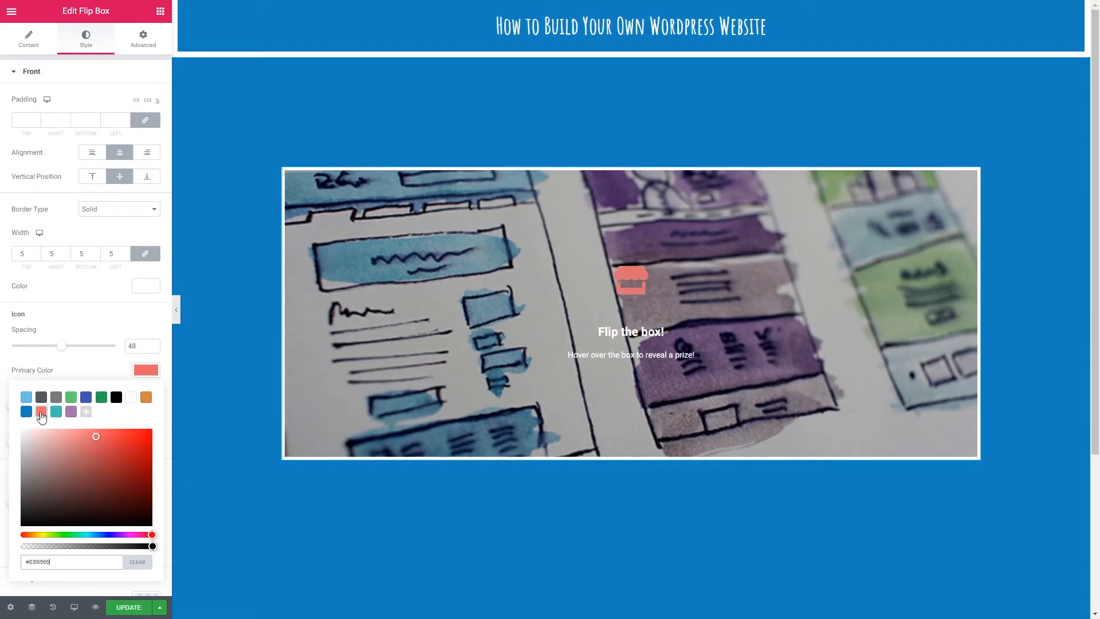
{"action": "left_click", "coordinate": [141, 376]}
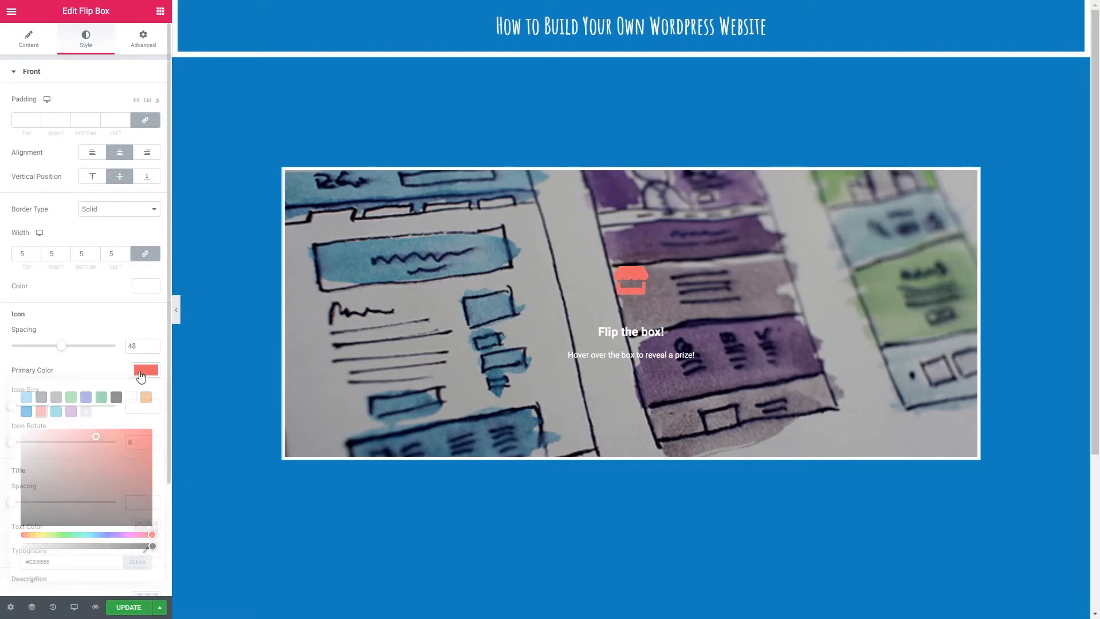
{"action": "left_click_drag", "start_coordinate": [14, 411], "coordinate": [48, 410]}
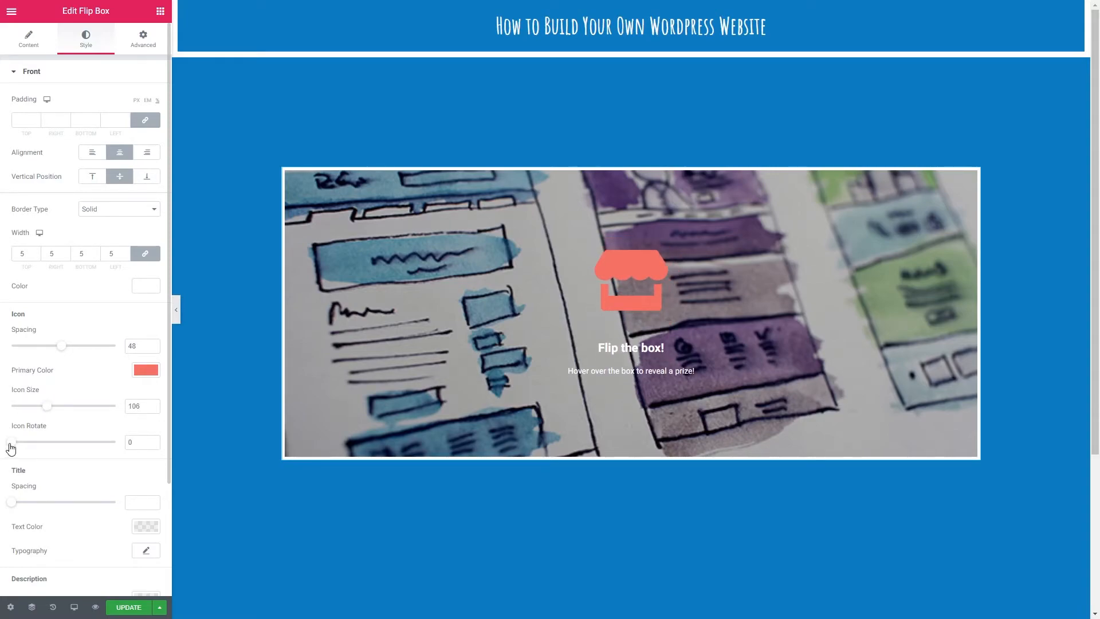
{"action": "mouse_move", "coordinate": [14, 448]}
{"action": "left_mouse_down"}
{"action": "mouse_move", "coordinate": [49, 446]}
{"action": "mouse_move", "coordinate": [5, 446]}
{"action": "left_mouse_up"}
Step: Set the front title's spacing to 37 and its text color to white (#FFFFFF)
{"action": "scroll", "coordinate": [72, 471], "scroll_direction": "down", "scroll_amount": 3}
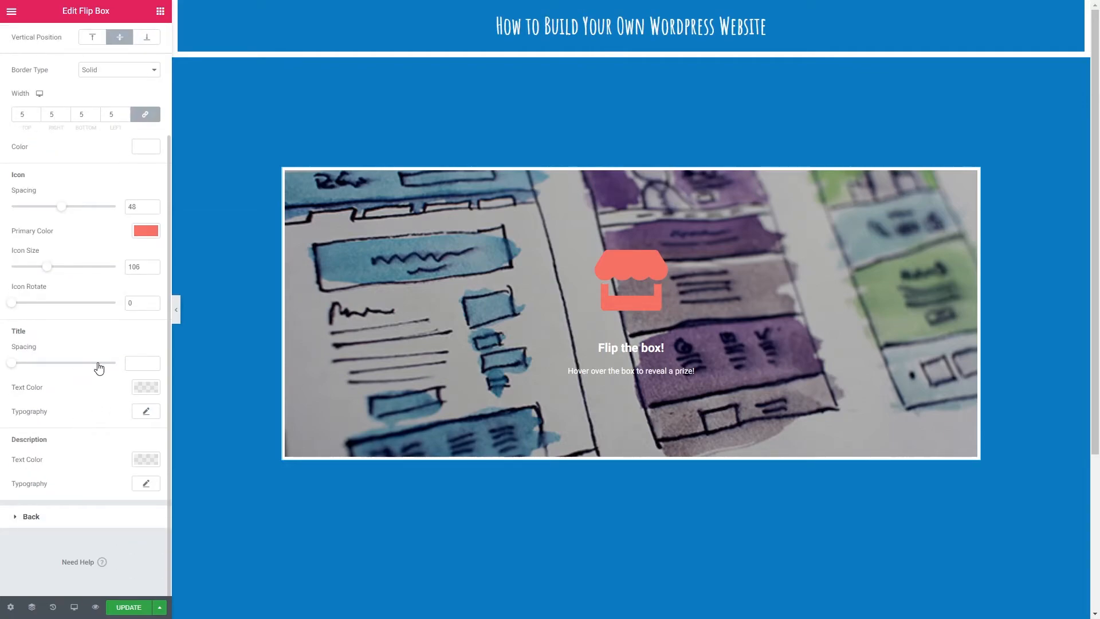
{"action": "left_click_drag", "start_coordinate": [12, 369], "coordinate": [49, 368]}
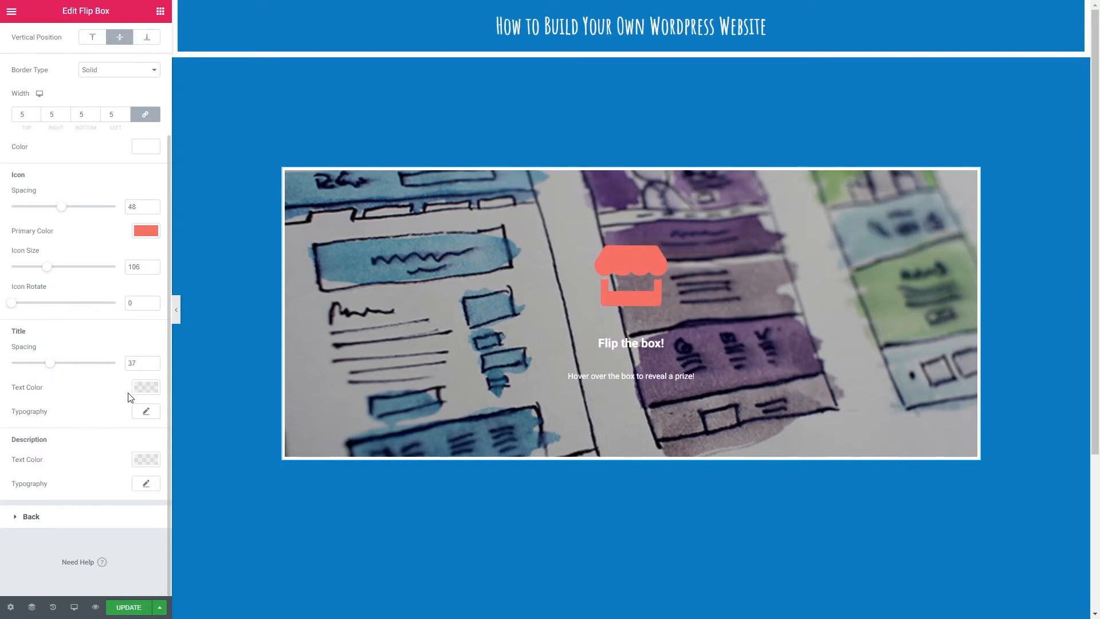
{"action": "left_click", "coordinate": [143, 390]}
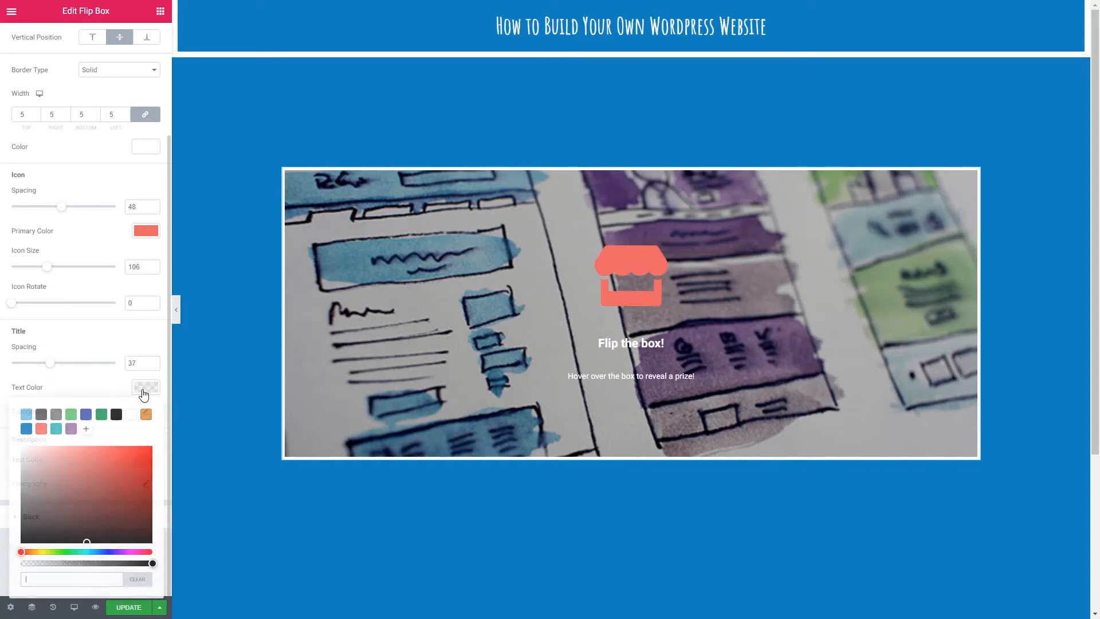
{"action": "left_click", "coordinate": [132, 415]}
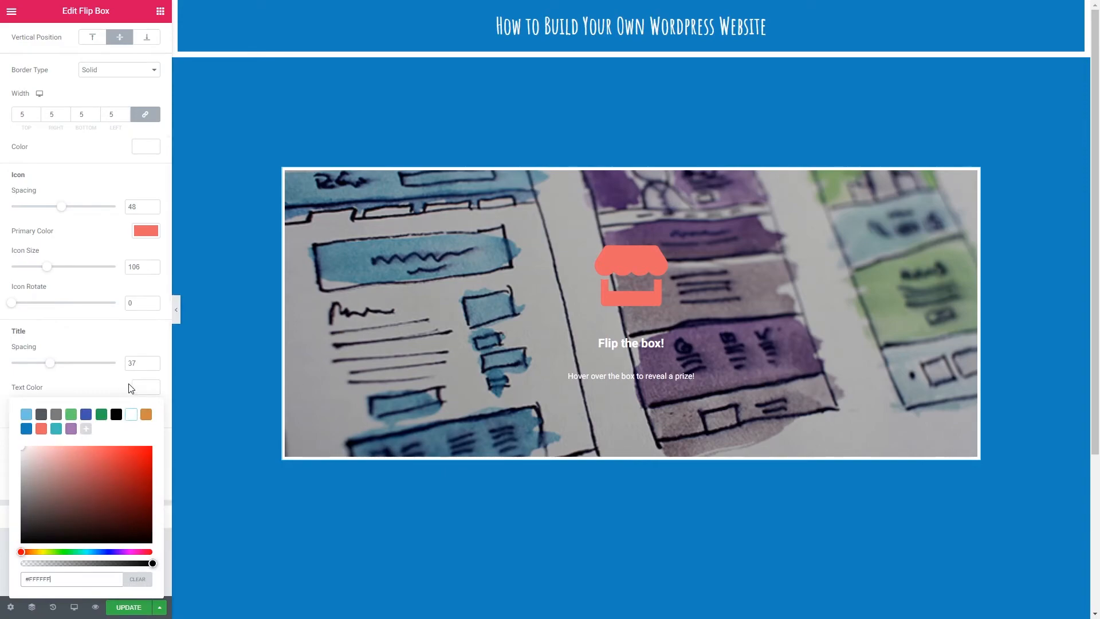
{"action": "left_click", "coordinate": [132, 389]}
Step: Set the front title's typography to the Amatic SC font at 3 rem, after trying 2 rem
{"action": "left_click", "coordinate": [147, 413]}
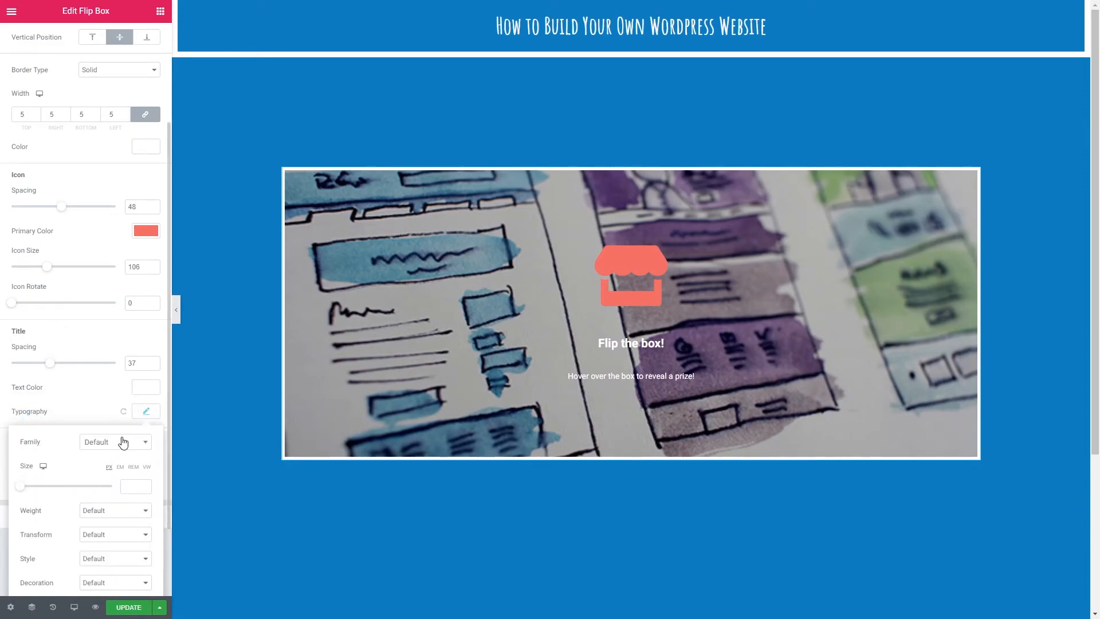
{"action": "left_click", "coordinate": [122, 443]}
{"action": "type", "text": "ama"}
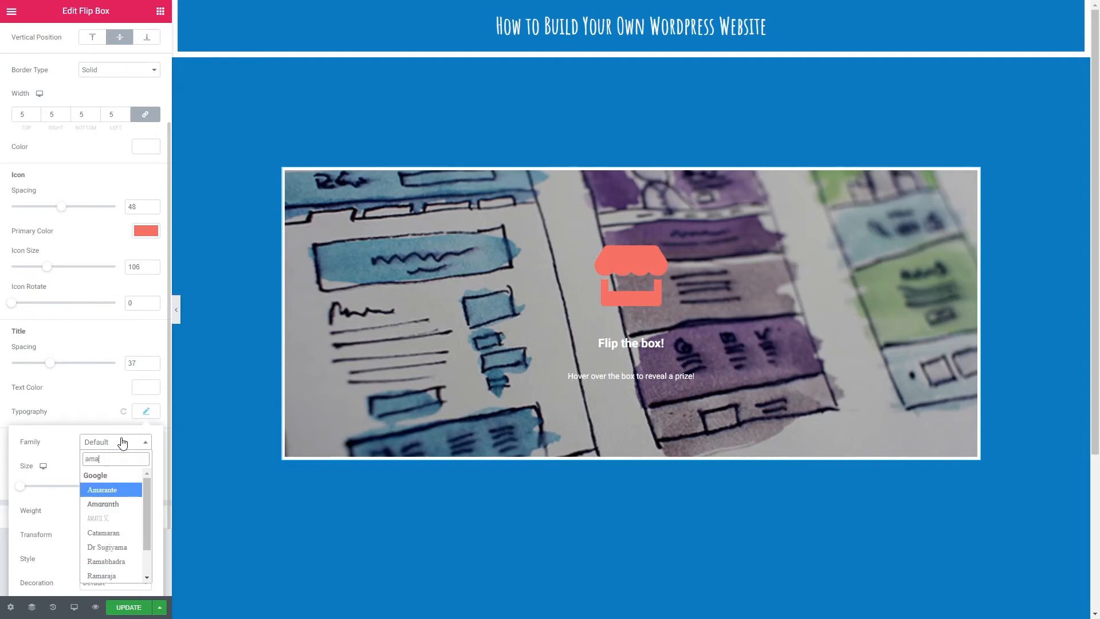
{"action": "left_click", "coordinate": [111, 518]}
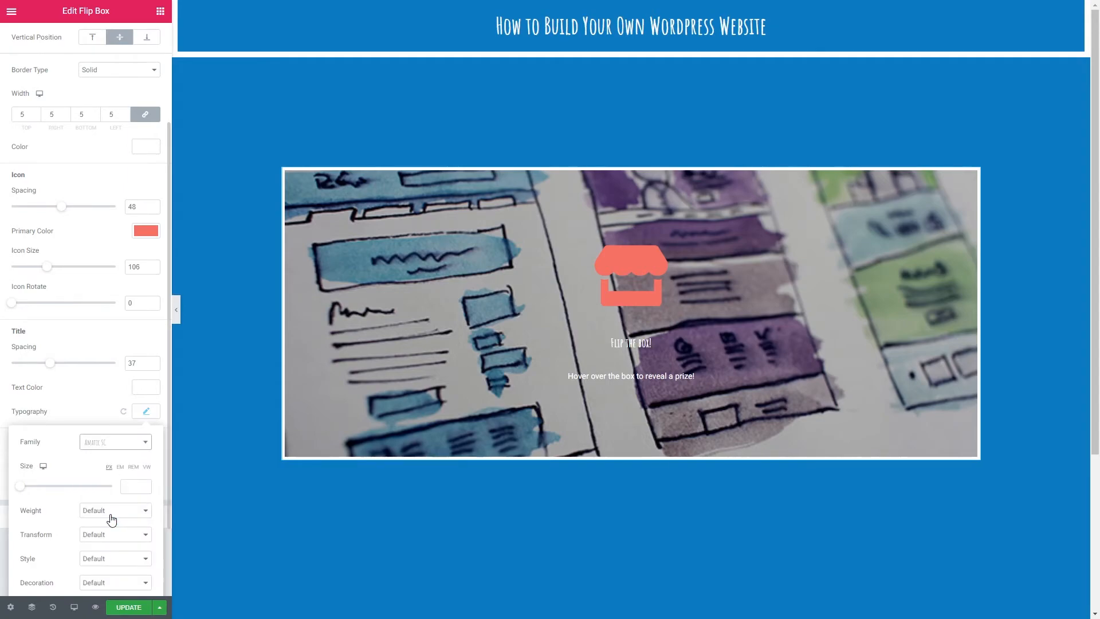
{"action": "left_click", "coordinate": [133, 467]}
{"action": "left_click", "coordinate": [134, 487]}
{"action": "type", "text": "2"}
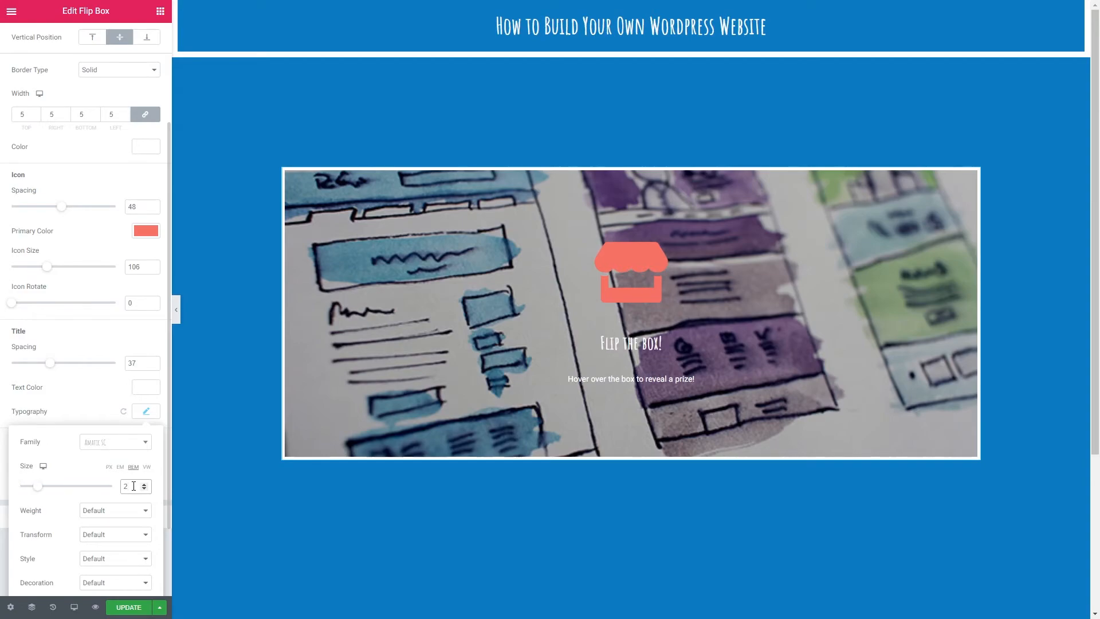
{"action": "left_click_drag", "start_coordinate": [134, 486], "coordinate": [111, 489]}
{"action": "type", "text": "3"}
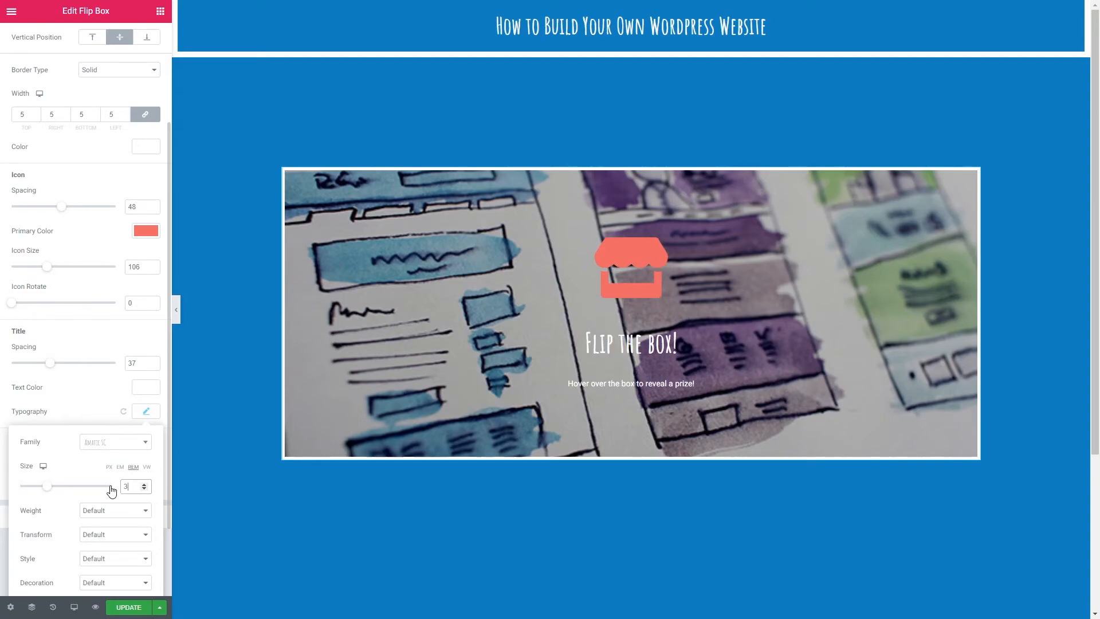
{"action": "left_click", "coordinate": [147, 414]}
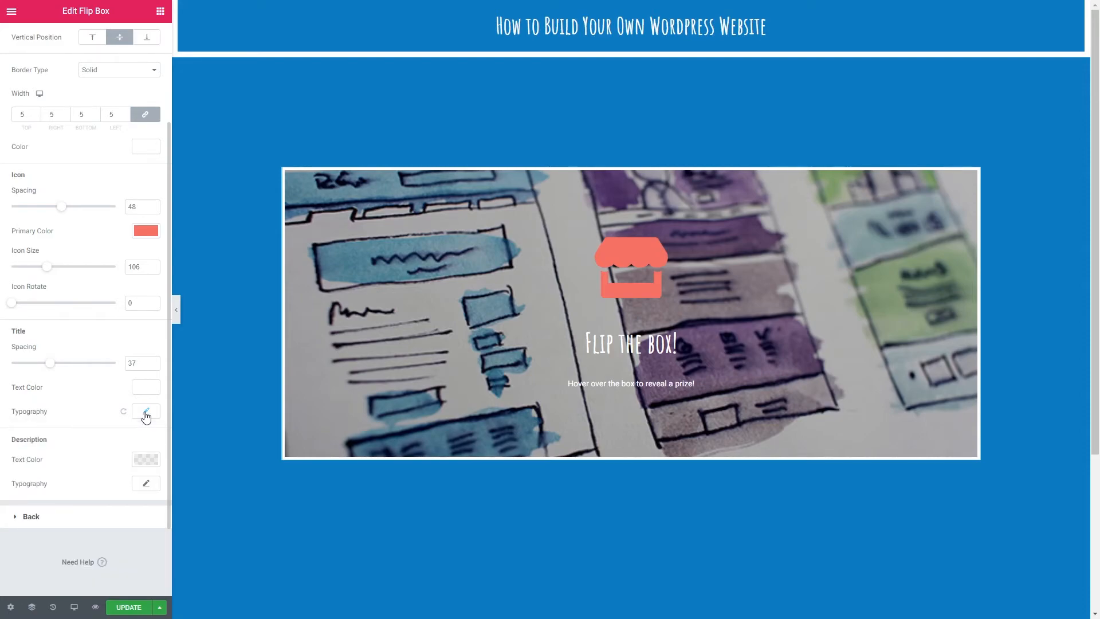
Step: Set the front description's text color to white
{"action": "left_click", "coordinate": [146, 459]}
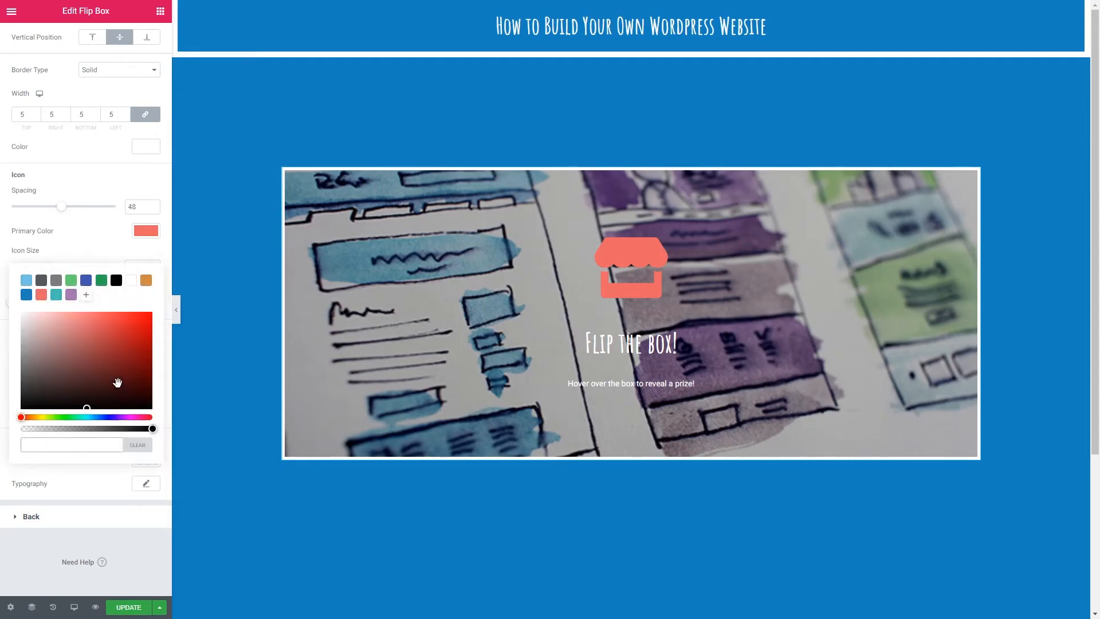
{"action": "left_click", "coordinate": [132, 280]}
{"action": "left_click", "coordinate": [74, 483]}
Step: Set the front description's typography to the Josefin Sans font at a size of 2 rem
{"action": "left_click", "coordinate": [146, 485]}
{"action": "left_click", "coordinate": [116, 518]}
{"action": "type", "text": "jose"}
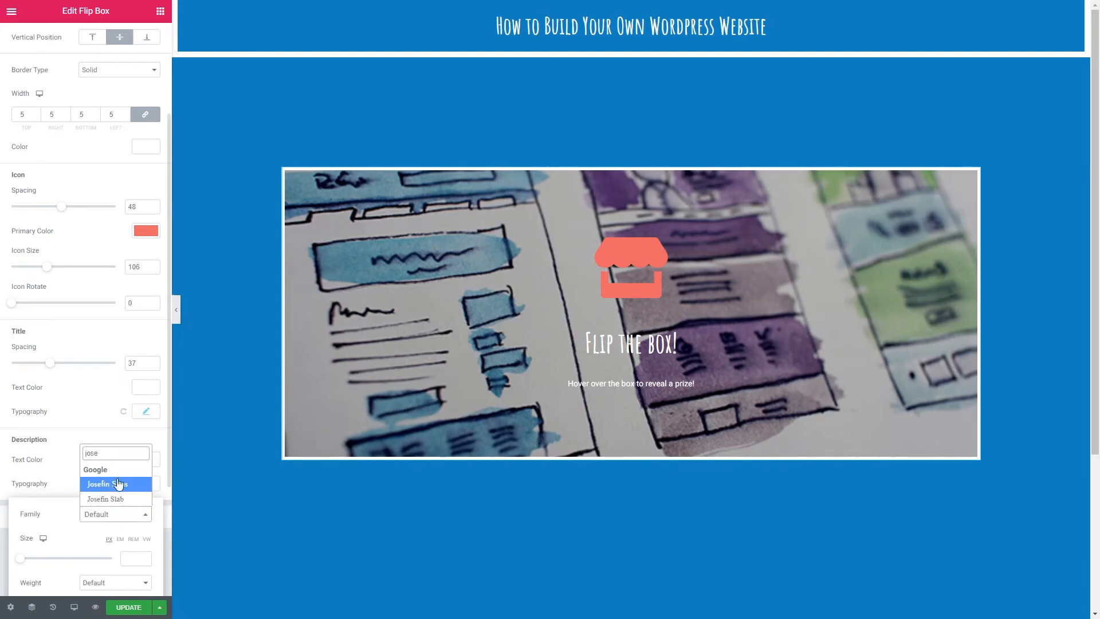
{"action": "left_click", "coordinate": [114, 486]}
{"action": "left_click", "coordinate": [133, 540]}
{"action": "left_click", "coordinate": [133, 559]}
{"action": "type", "text": "2"}
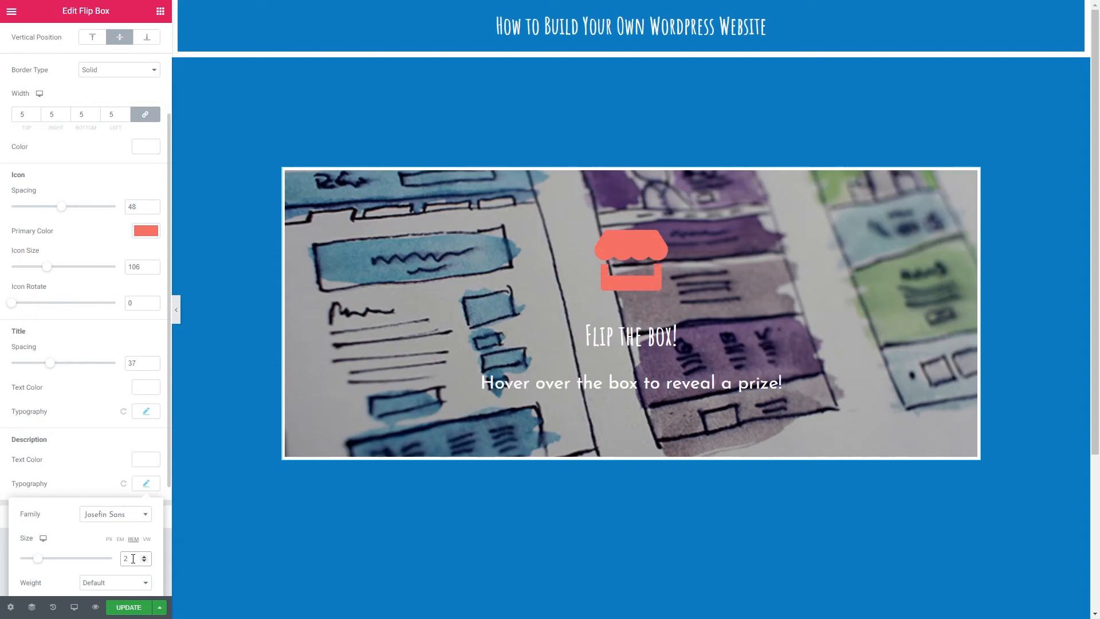
{"action": "left_click", "coordinate": [146, 483]}
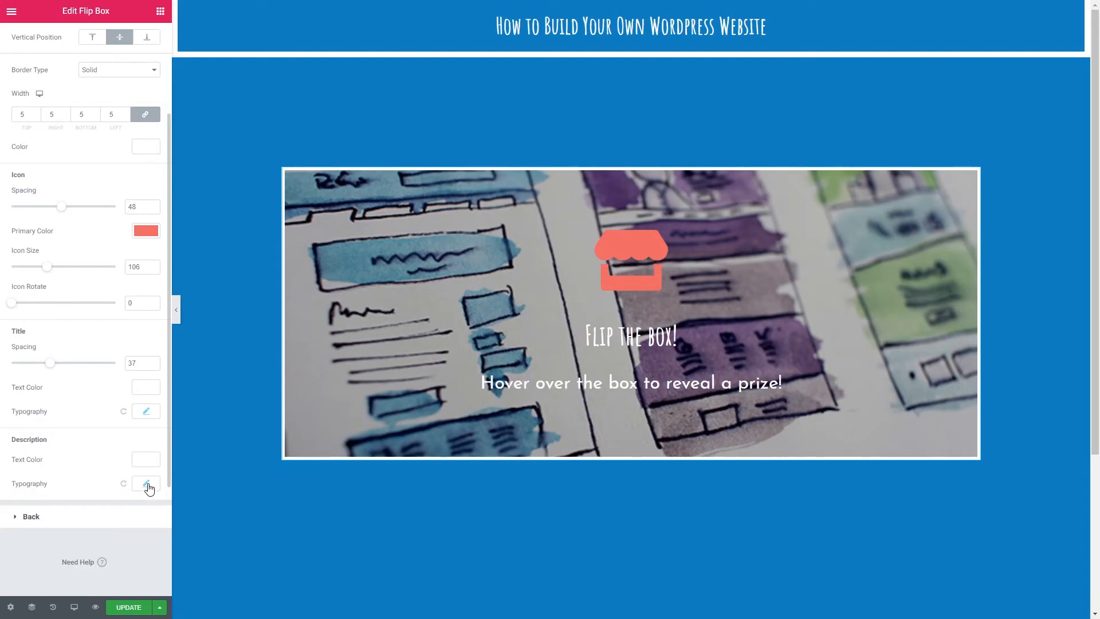
Step: Give the back side a solid white border with a width of 5 on all sides
{"action": "left_click", "coordinate": [47, 519]}
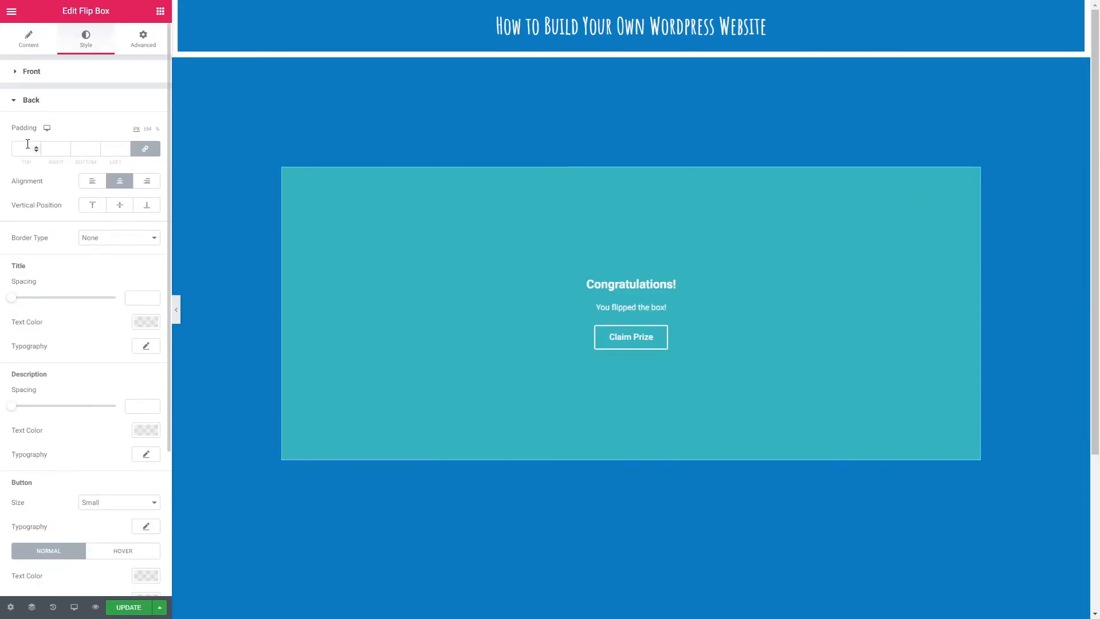
{"action": "left_click", "coordinate": [95, 237]}
{"action": "left_click", "coordinate": [94, 256]}
{"action": "left_click", "coordinate": [31, 285]}
{"action": "type", "text": "5"}
{"action": "left_click", "coordinate": [146, 314]}
{"action": "left_click", "coordinate": [131, 342]}
{"action": "left_click", "coordinate": [106, 316]}
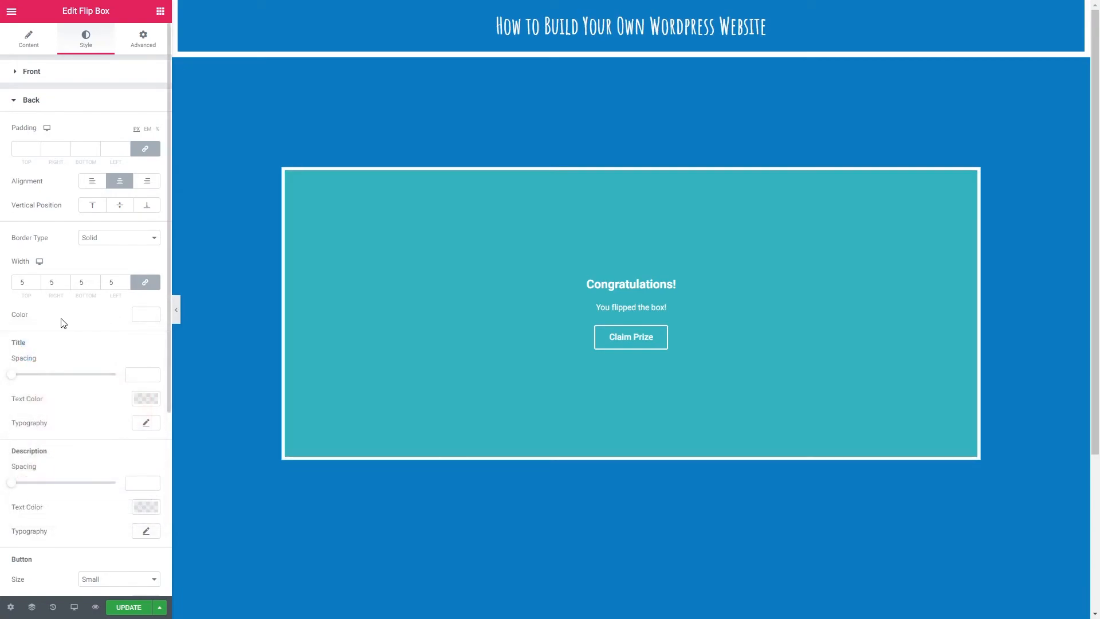
Step: Set the back title's spacing to 38 and its text color to white
{"action": "left_click_drag", "start_coordinate": [16, 380], "coordinate": [55, 386]}
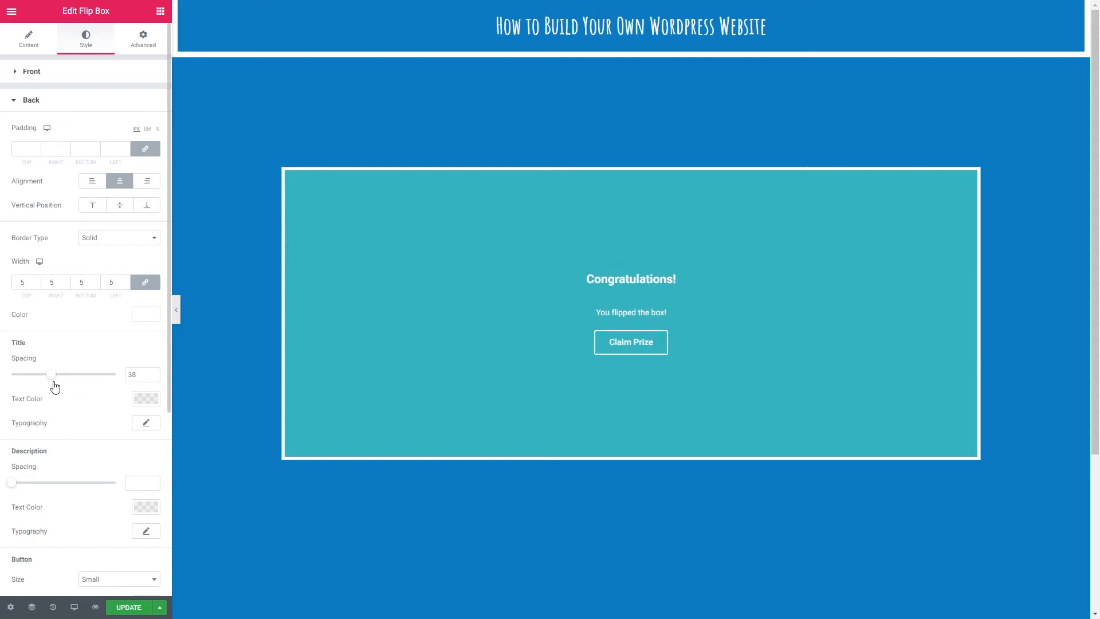
{"action": "left_click", "coordinate": [141, 405]}
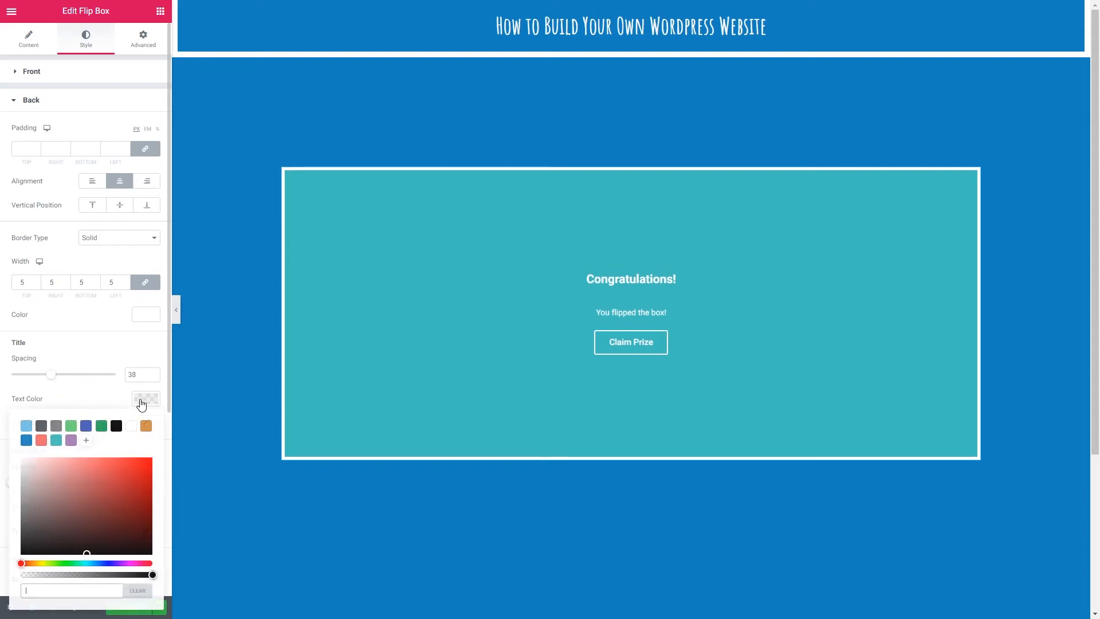
{"action": "left_click", "coordinate": [138, 401]}
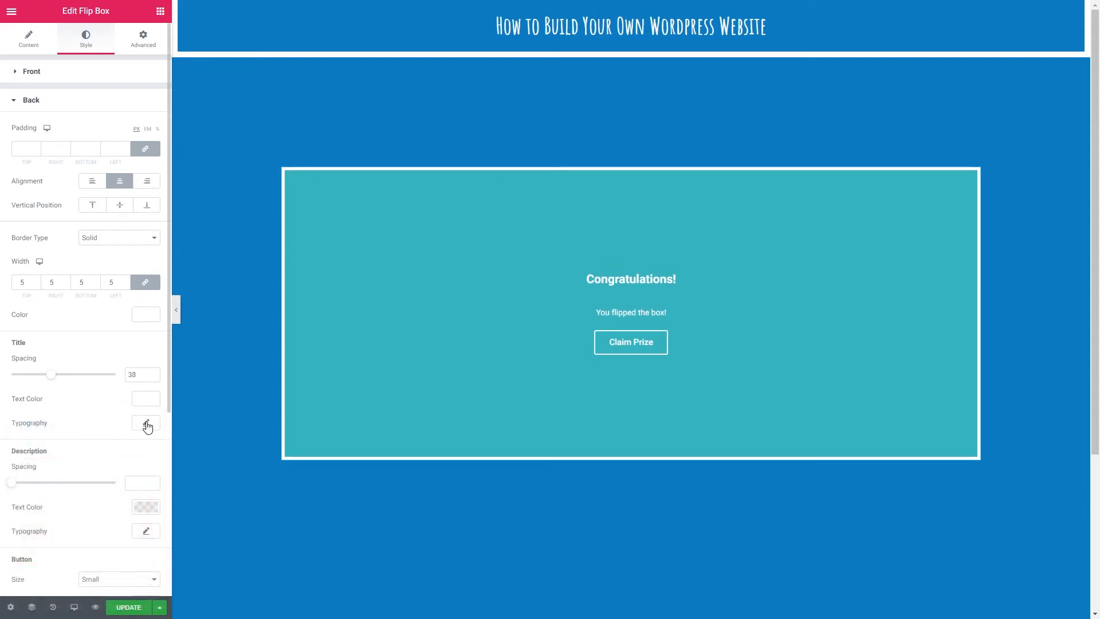
Step: Set the back title's typography to the Amatic SC font at a size of 3 rem
{"action": "left_click", "coordinate": [146, 423]}
{"action": "left_click", "coordinate": [118, 459]}
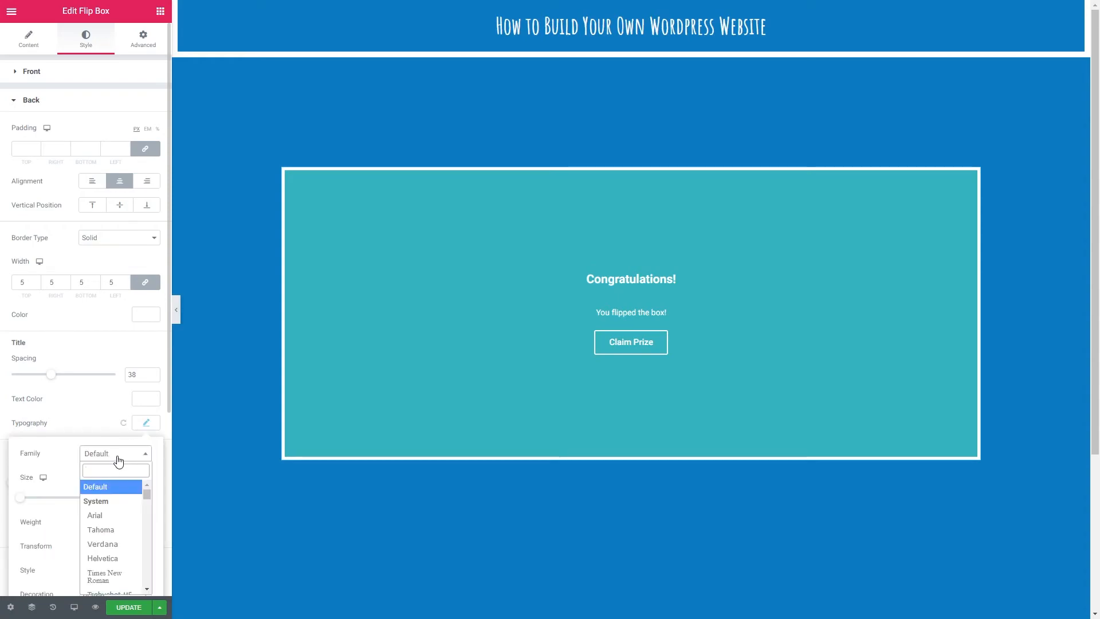
{"action": "type", "text": "ama"}
{"action": "left_click", "coordinate": [96, 530]}
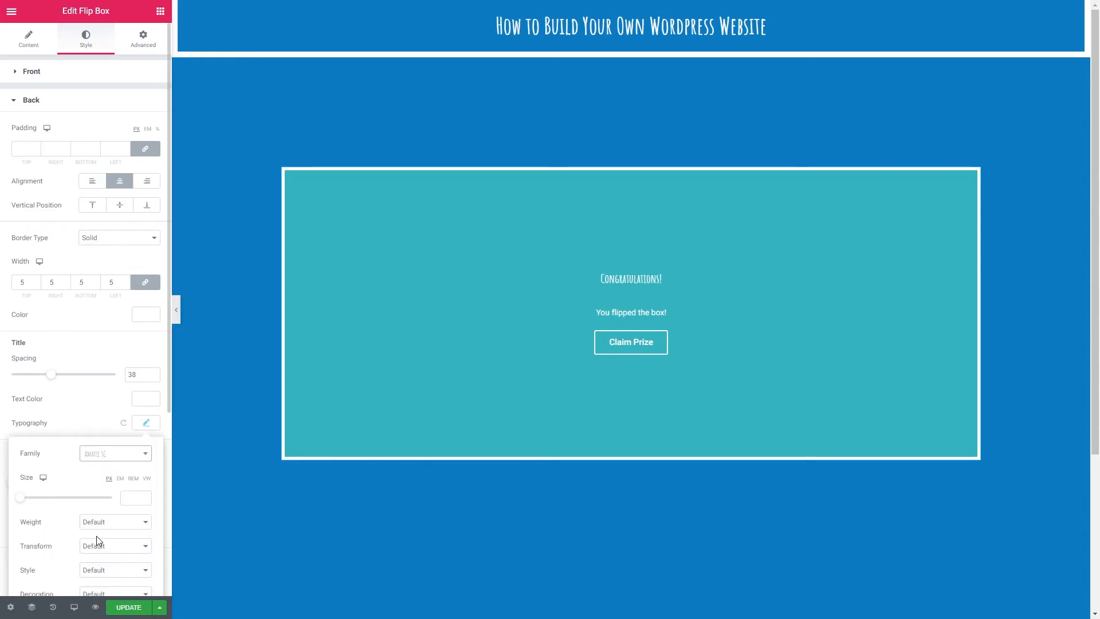
{"action": "left_click", "coordinate": [133, 478]}
{"action": "left_click", "coordinate": [136, 498]}
{"action": "type", "text": "3"}
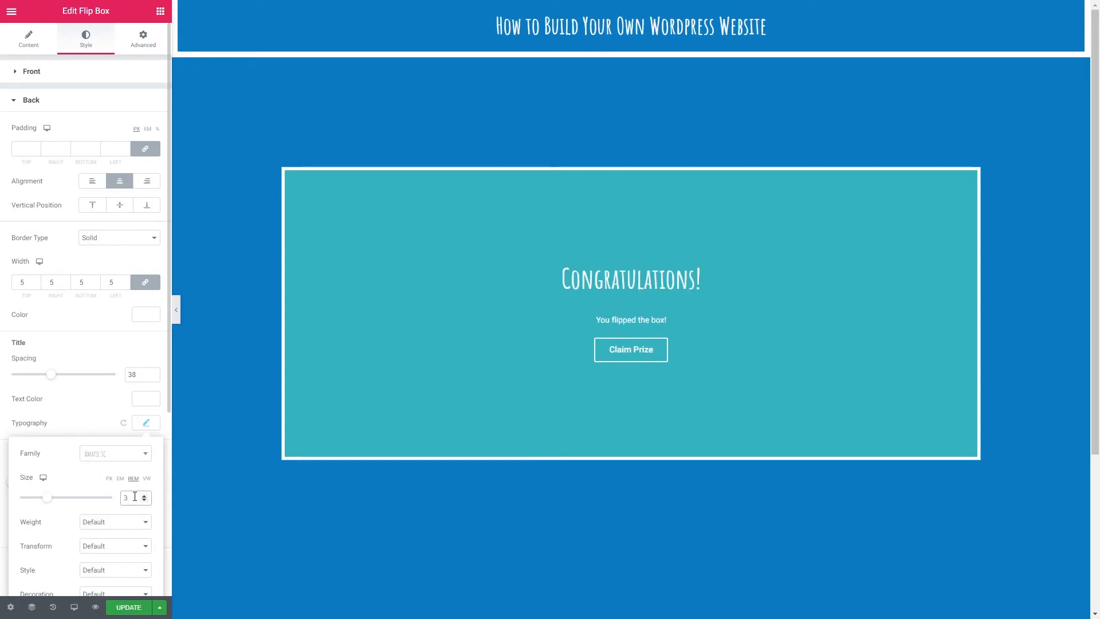
{"action": "left_click", "coordinate": [146, 424]}
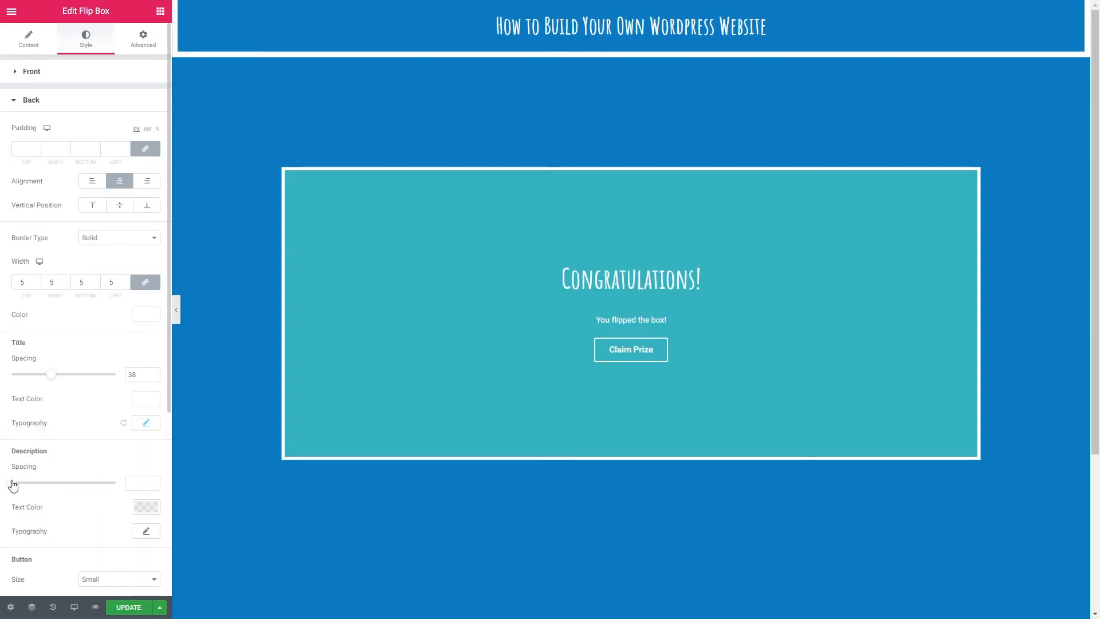
Step: Set the back description's spacing to 35 and its text color to white
{"action": "left_click_drag", "start_coordinate": [12, 485], "coordinate": [53, 488]}
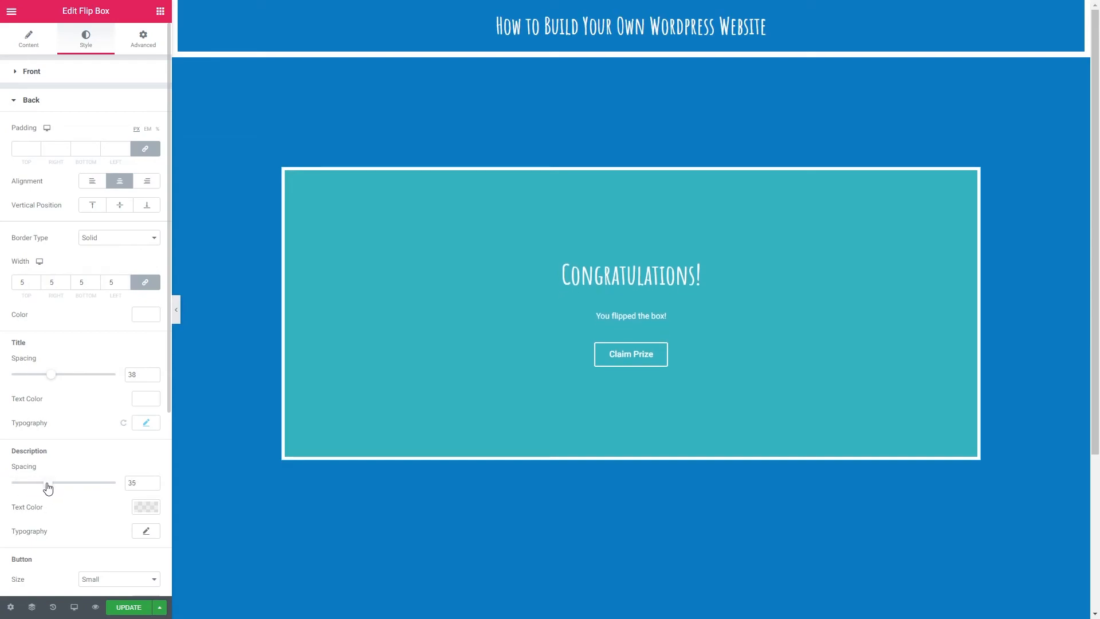
{"action": "left_click", "coordinate": [143, 507]}
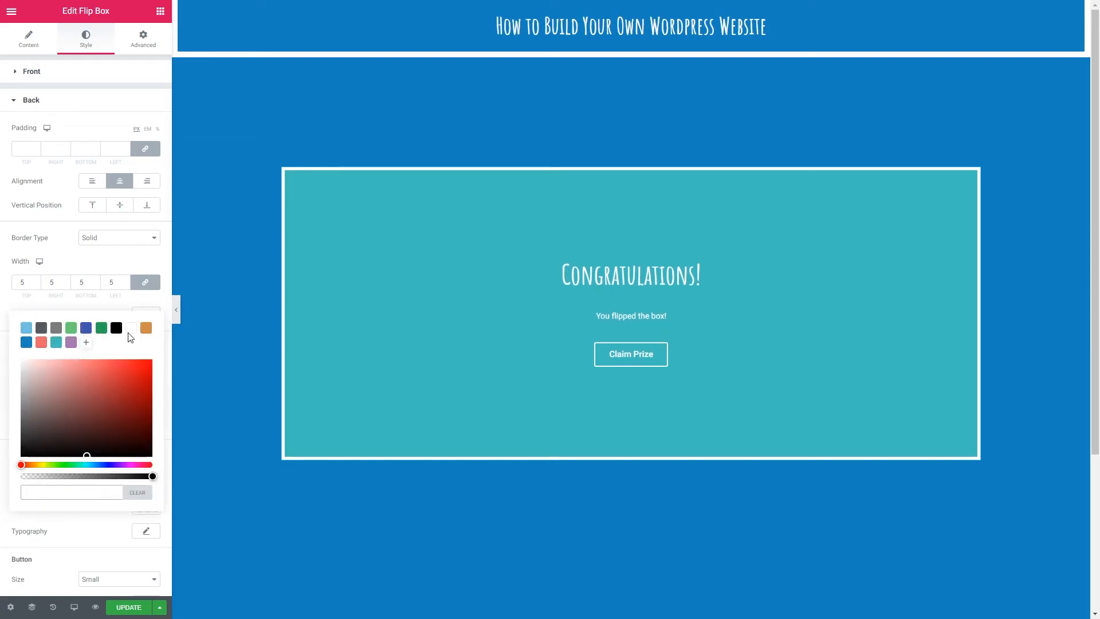
{"action": "left_click", "coordinate": [131, 330]}
{"action": "left_click", "coordinate": [143, 302]}
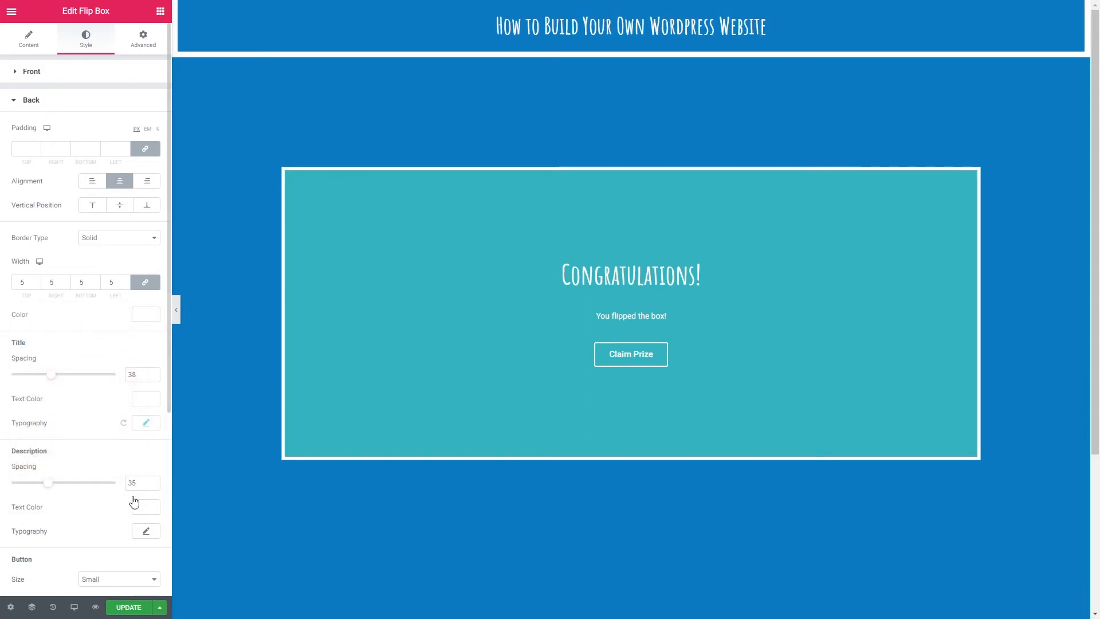
Step: Set the back description's font family to Josefin Sans
{"action": "left_click", "coordinate": [146, 531]}
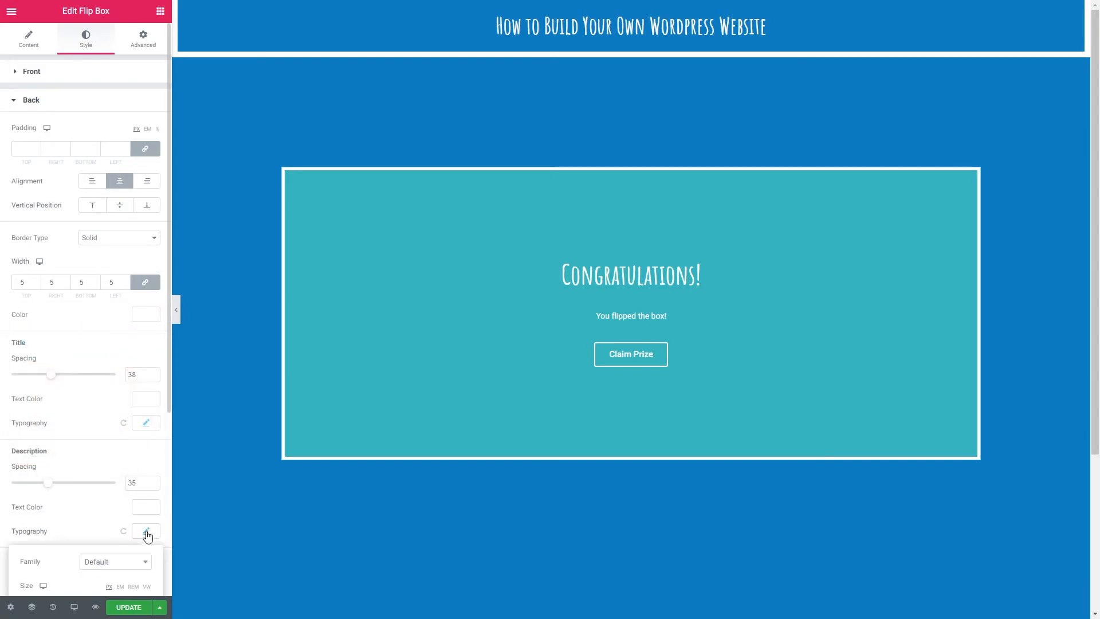
{"action": "left_click", "coordinate": [113, 563]}
{"action": "type", "text": "josefin"}
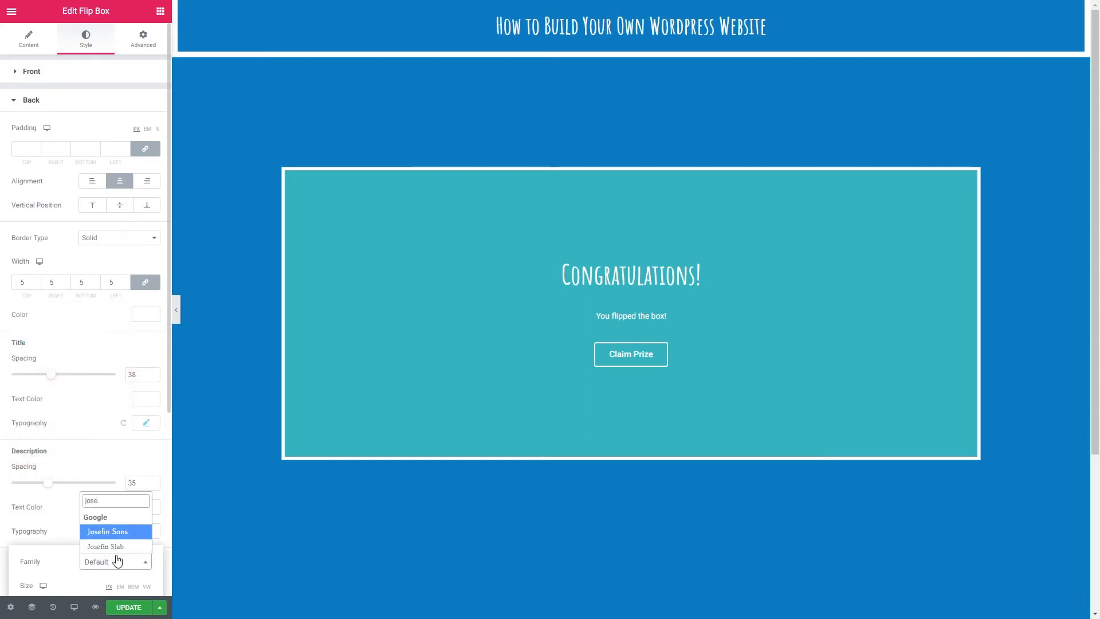
{"action": "left_click", "coordinate": [120, 531]}
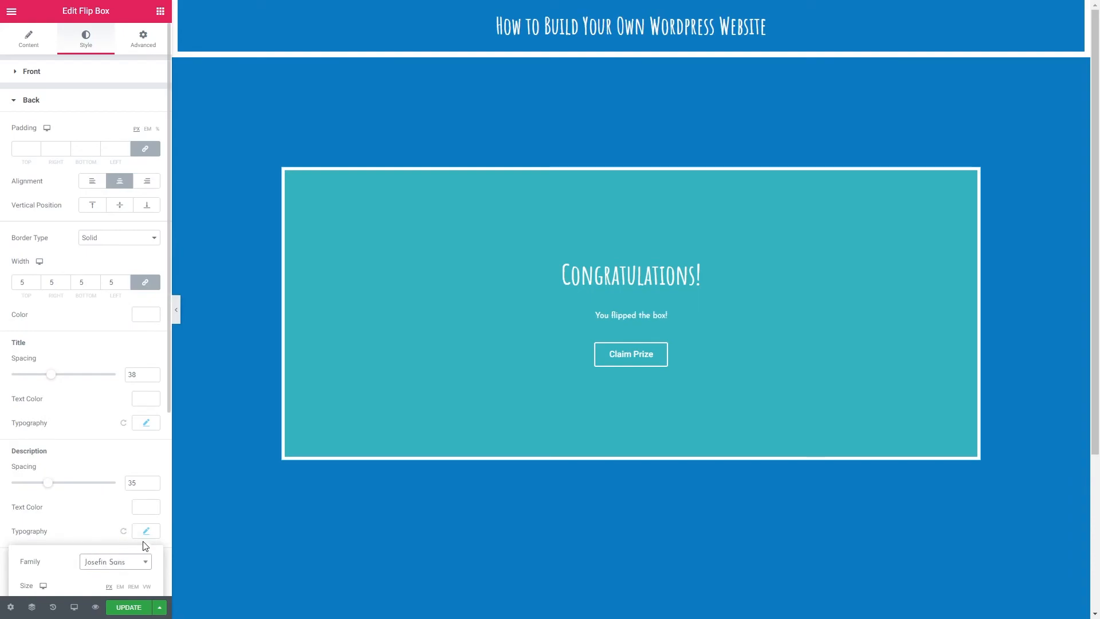
Step: Set the back description's font size to 2 rem and its weight to 300
{"action": "scroll", "coordinate": [131, 298], "scroll_direction": "down", "scroll_amount": 3}
{"action": "scroll", "coordinate": [131, 301], "scroll_direction": "down", "scroll_amount": 1}
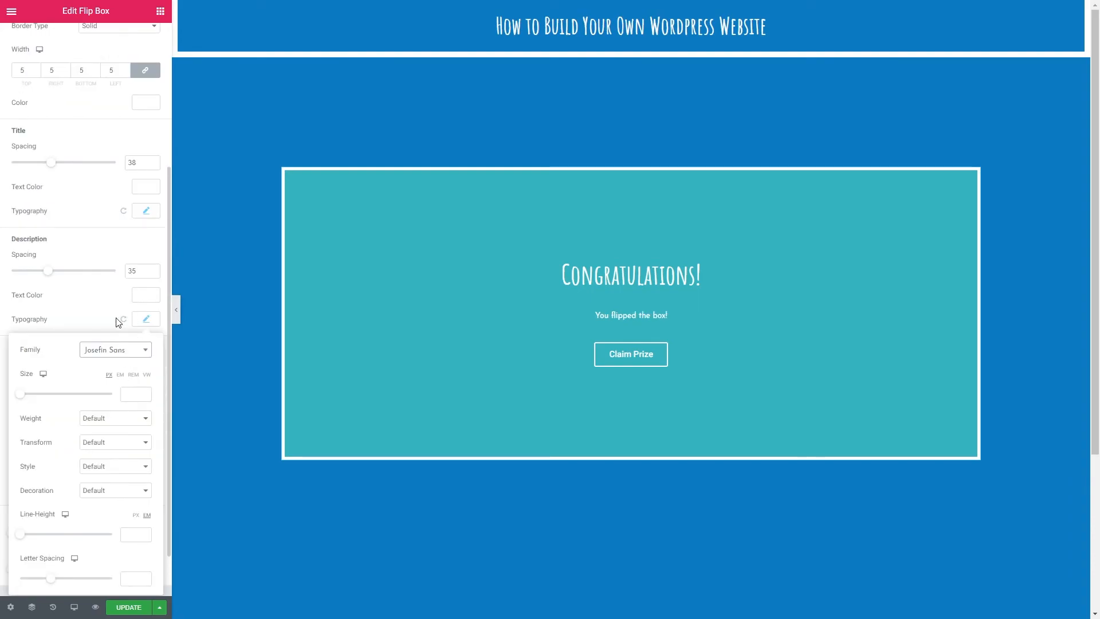
{"action": "scroll", "coordinate": [115, 312], "scroll_direction": "down", "scroll_amount": 1}
{"action": "left_click", "coordinate": [134, 317]}
{"action": "left_click", "coordinate": [136, 336]}
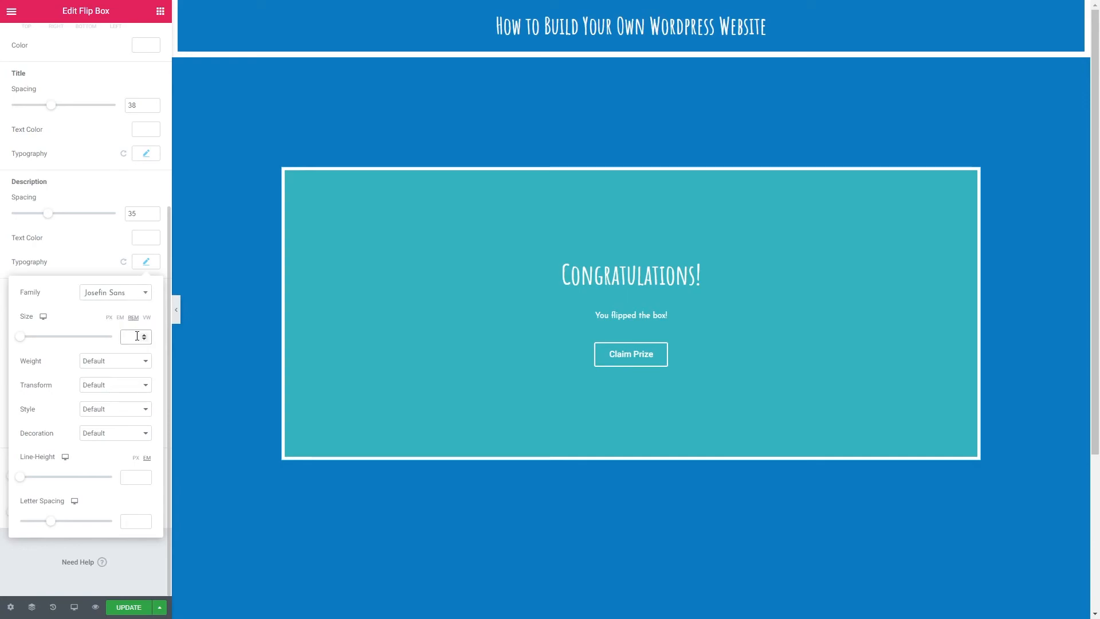
{"action": "type", "text": "2"}
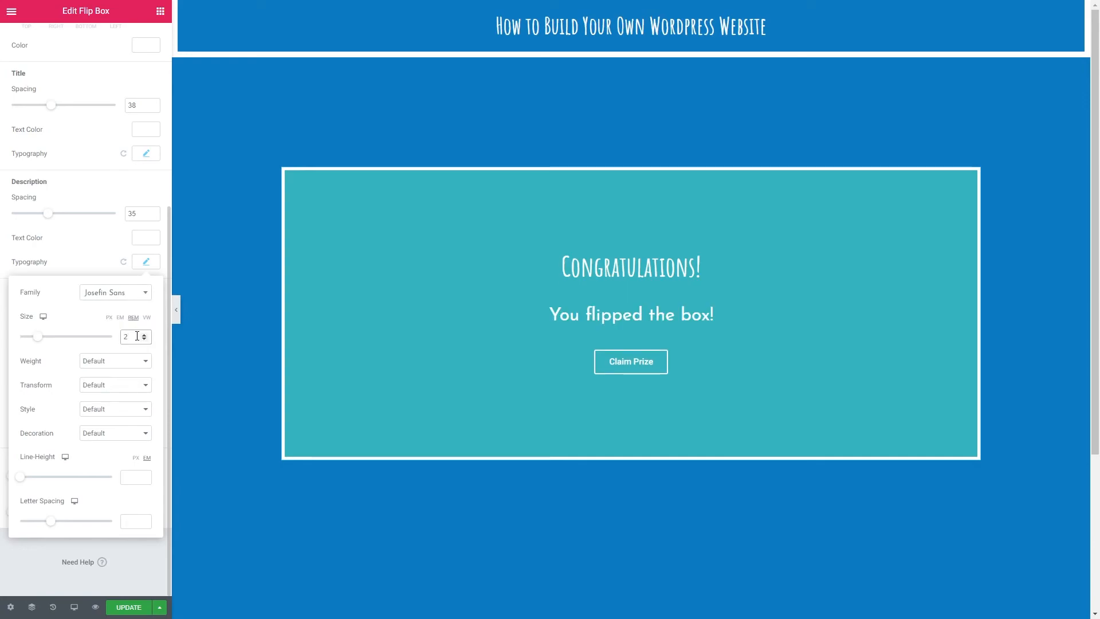
{"action": "left_click", "coordinate": [108, 366]}
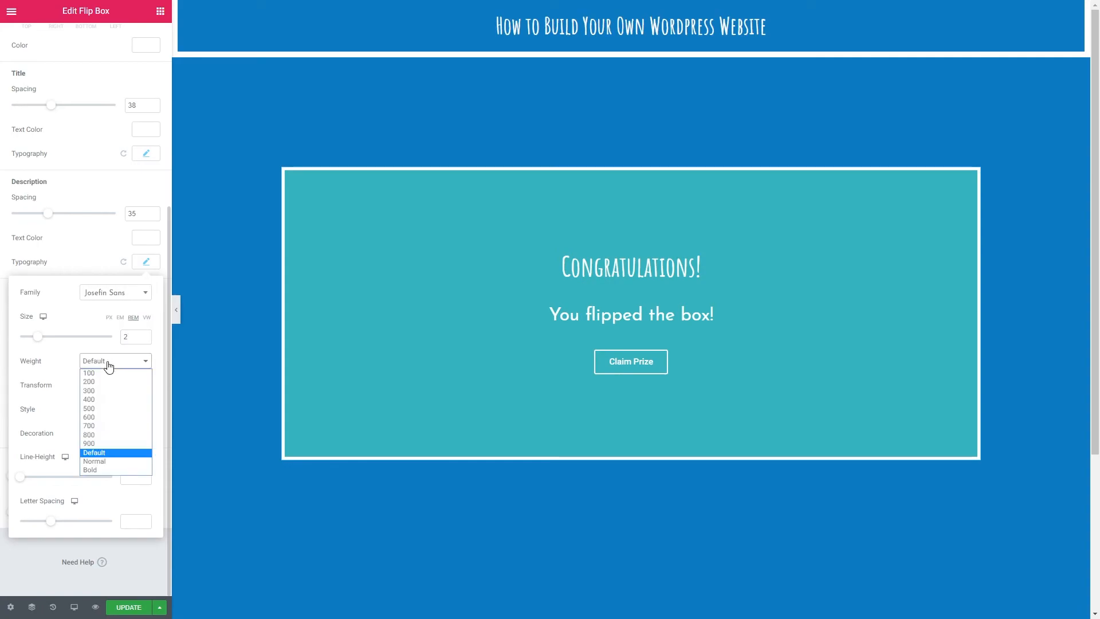
{"action": "left_click", "coordinate": [102, 394]}
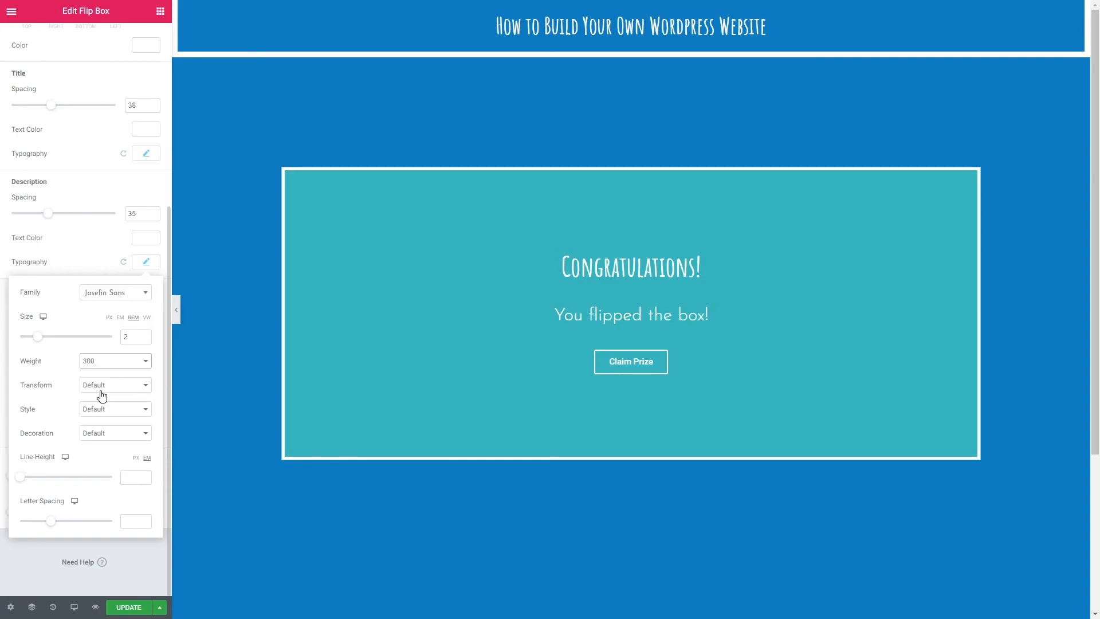
{"action": "left_click", "coordinate": [144, 266]}
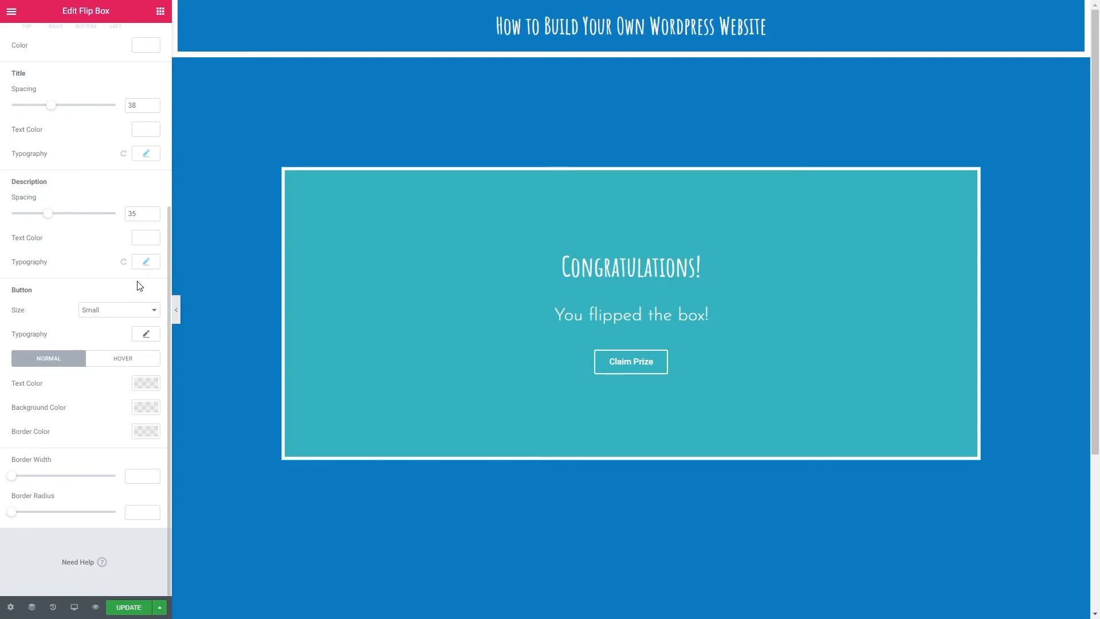
Step: Set the back button's size to Large and its font family to Josefin Sans
{"action": "left_click", "coordinate": [110, 310]}
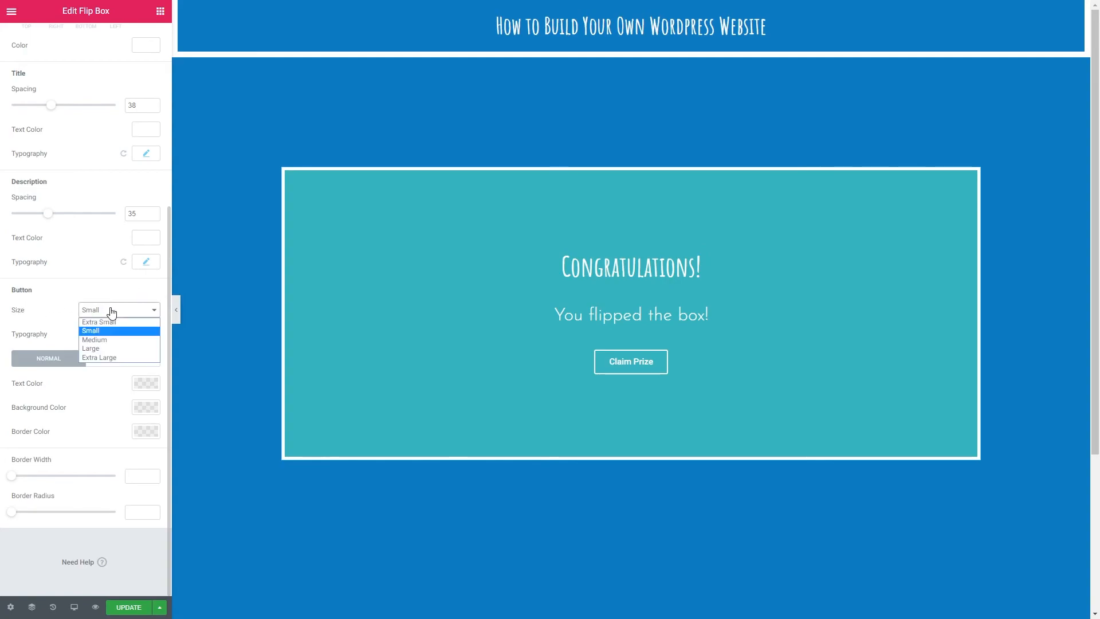
{"action": "left_click", "coordinate": [109, 338]}
{"action": "left_click", "coordinate": [112, 312]}
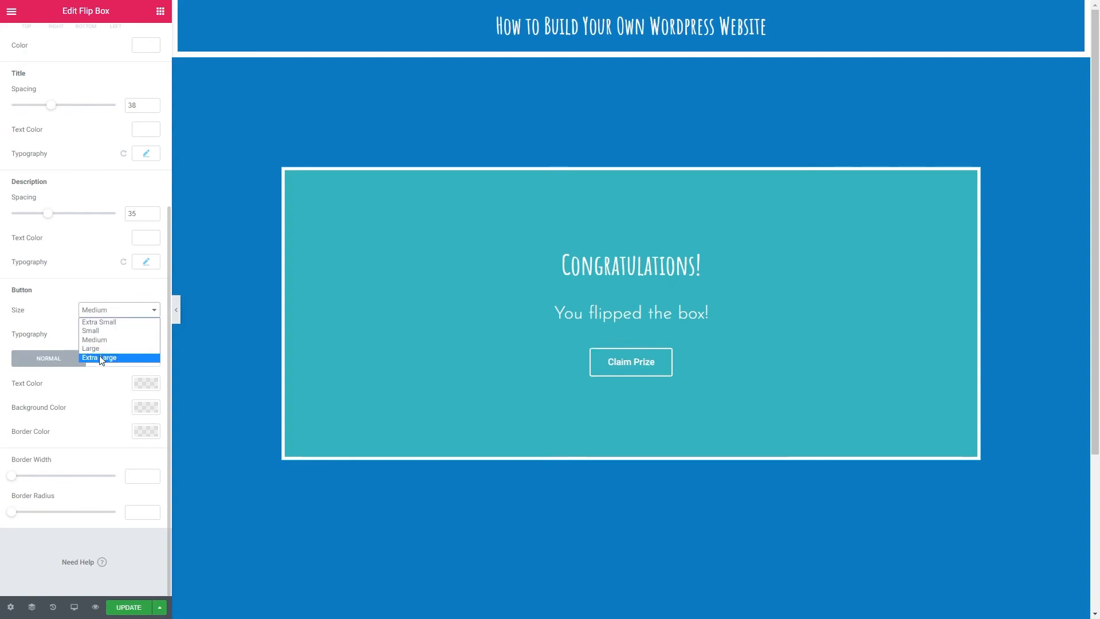
{"action": "left_click", "coordinate": [99, 354]}
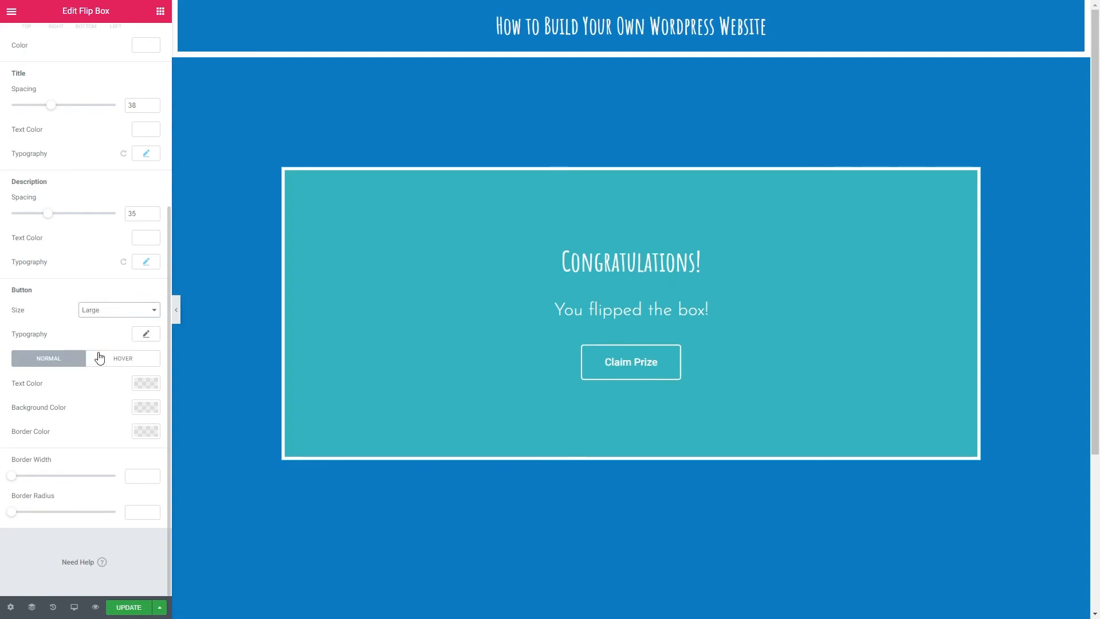
{"action": "left_click", "coordinate": [146, 334]}
{"action": "left_click", "coordinate": [127, 370]}
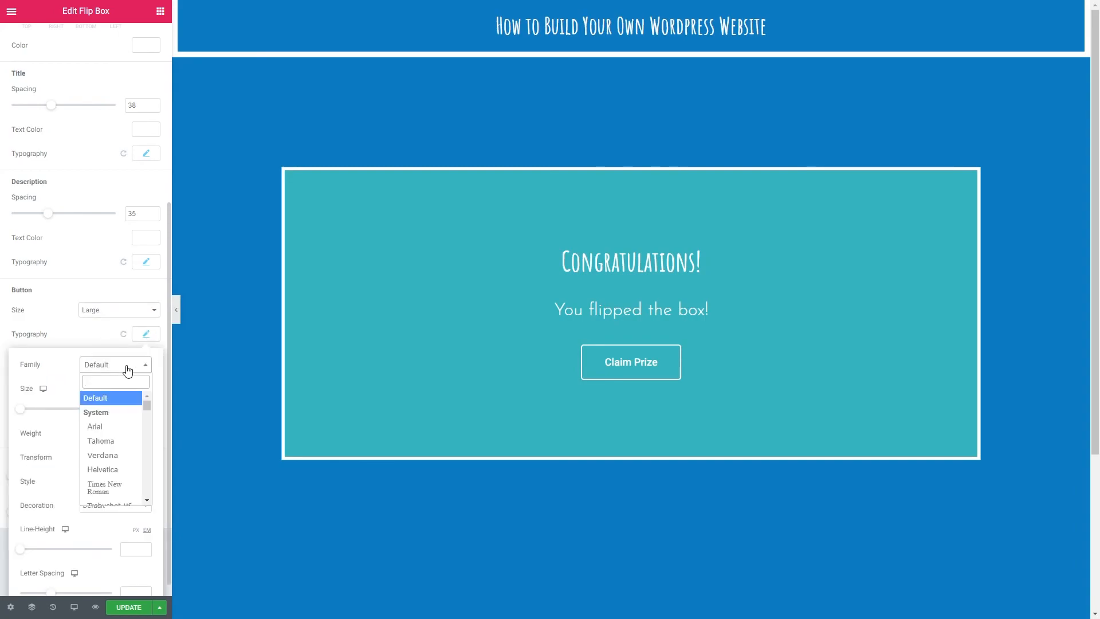
{"action": "type", "text": "jose"}
{"action": "left_click", "coordinate": [121, 411]}
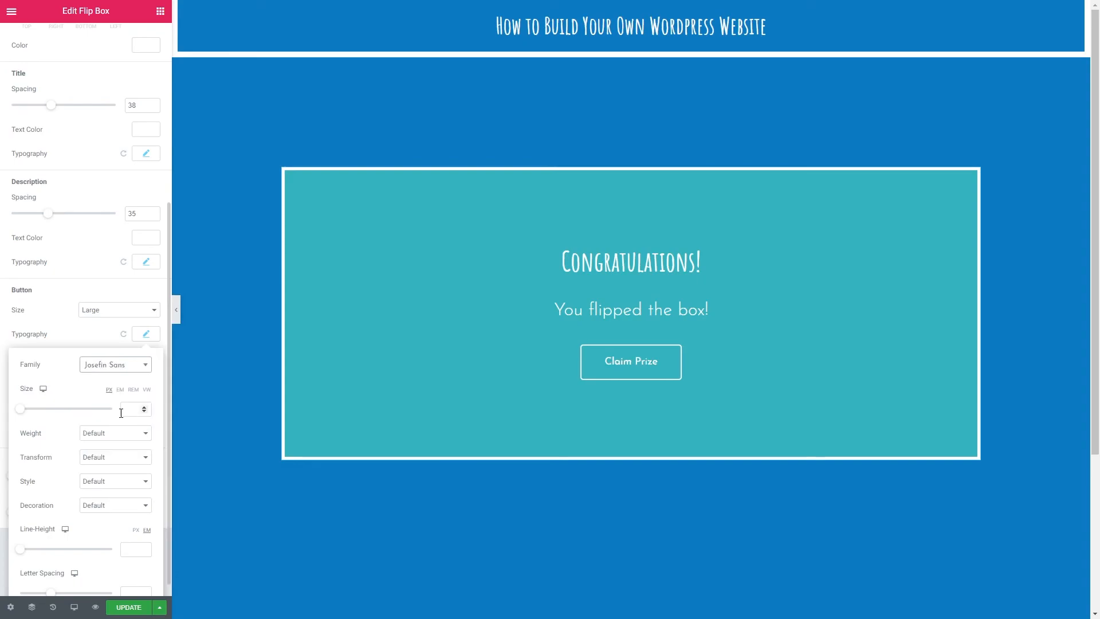
{"action": "left_click", "coordinate": [152, 337]}
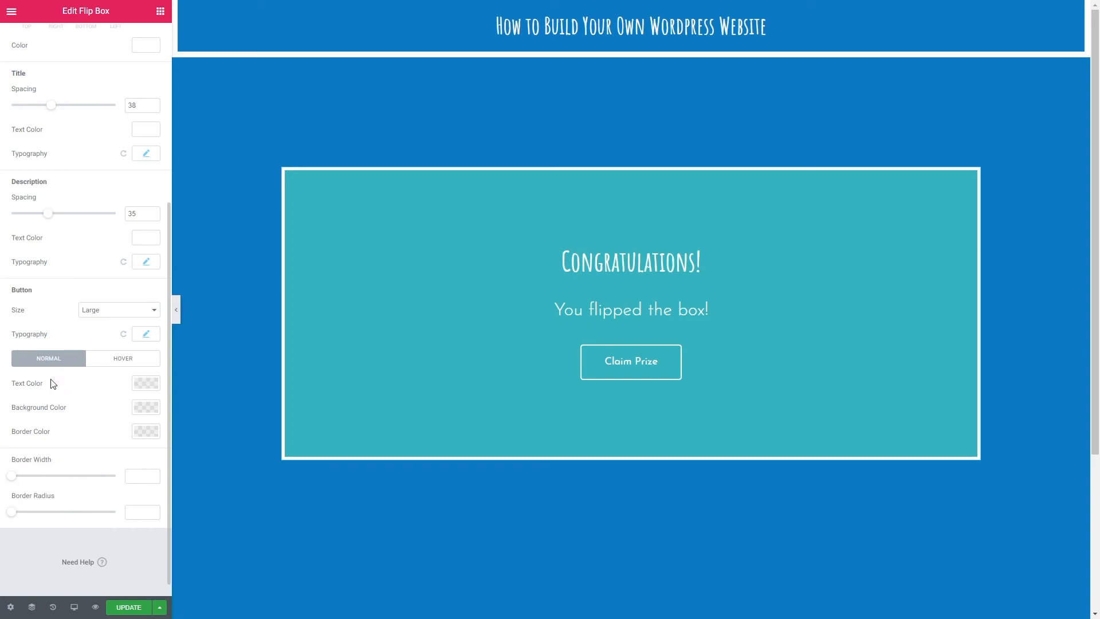
Step: Give the back button's normal state white text and the coral red palette color as background
{"action": "left_click", "coordinate": [142, 392]}
{"action": "left_click", "coordinate": [136, 418]}
{"action": "left_click", "coordinate": [117, 389]}
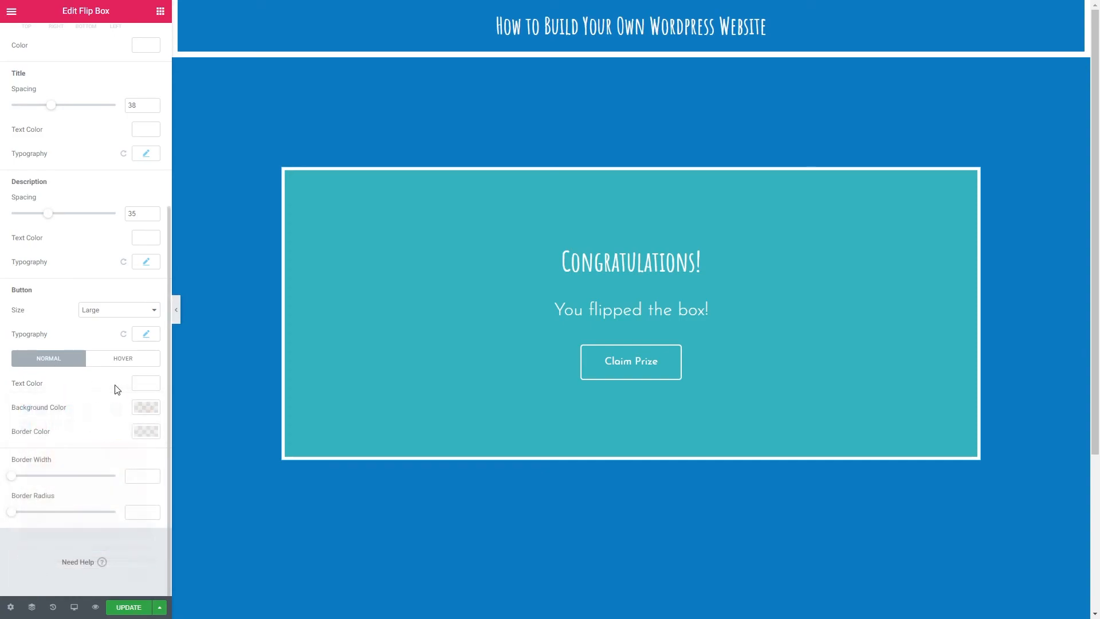
{"action": "left_click", "coordinate": [145, 408]}
{"action": "left_click", "coordinate": [41, 449]}
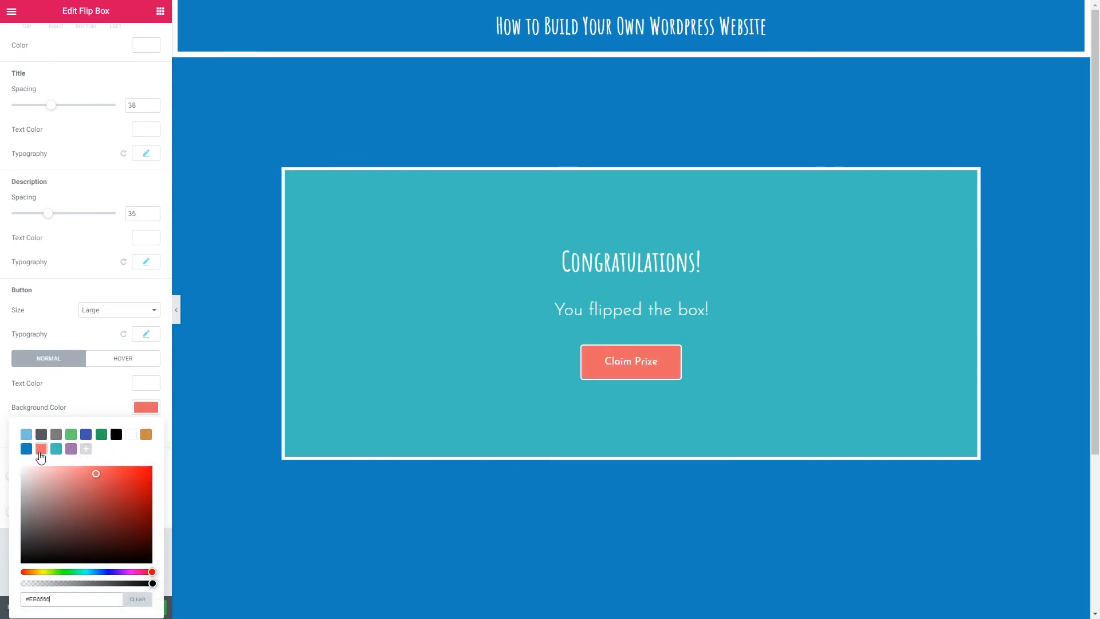
{"action": "left_click", "coordinate": [128, 408]}
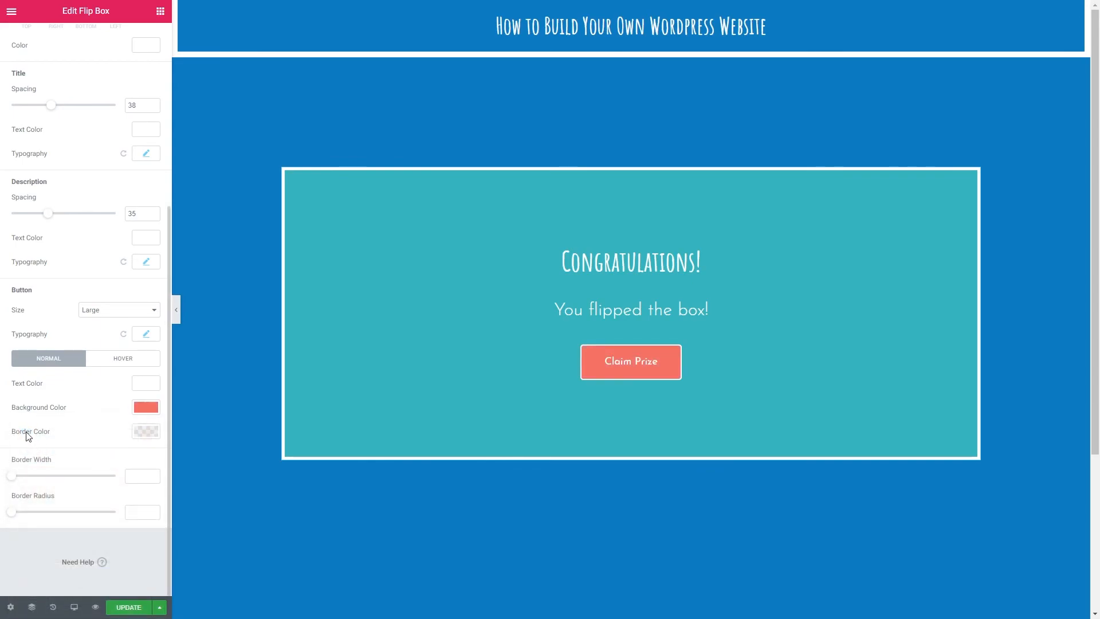
Step: Give the back button a white border with a width of 5 and a border radius of 48
{"action": "left_click", "coordinate": [142, 431]}
{"action": "left_click", "coordinate": [131, 252]}
{"action": "left_click", "coordinate": [109, 448]}
{"action": "left_click_drag", "start_coordinate": [15, 481], "coordinate": [61, 519]}
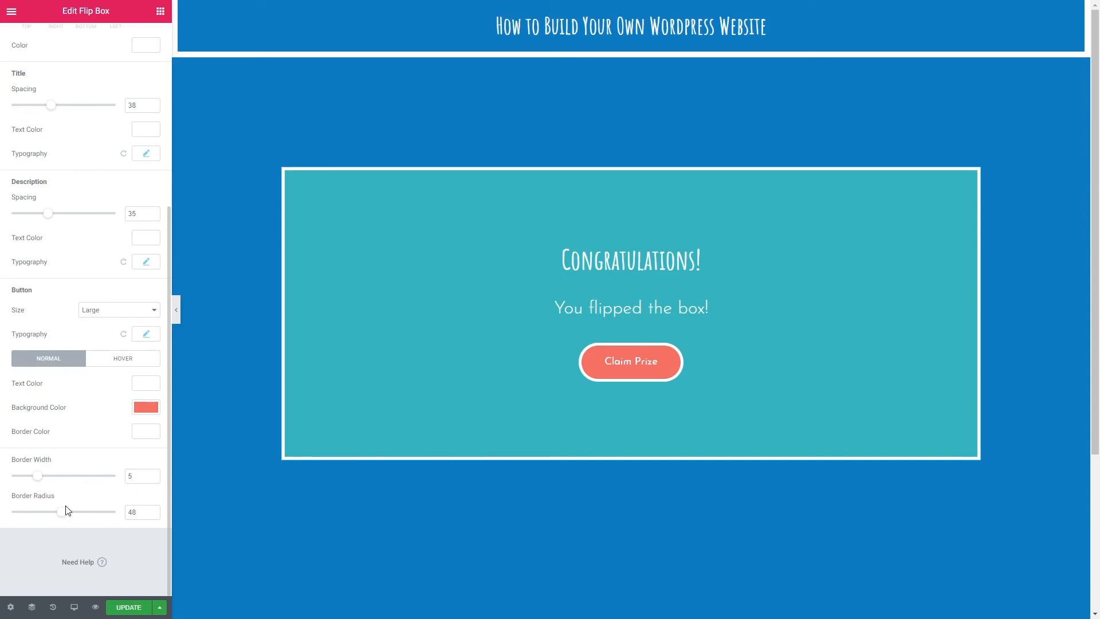
Step: Give the back button's hover state white text and the purple palette color as background
{"action": "left_click", "coordinate": [109, 366]}
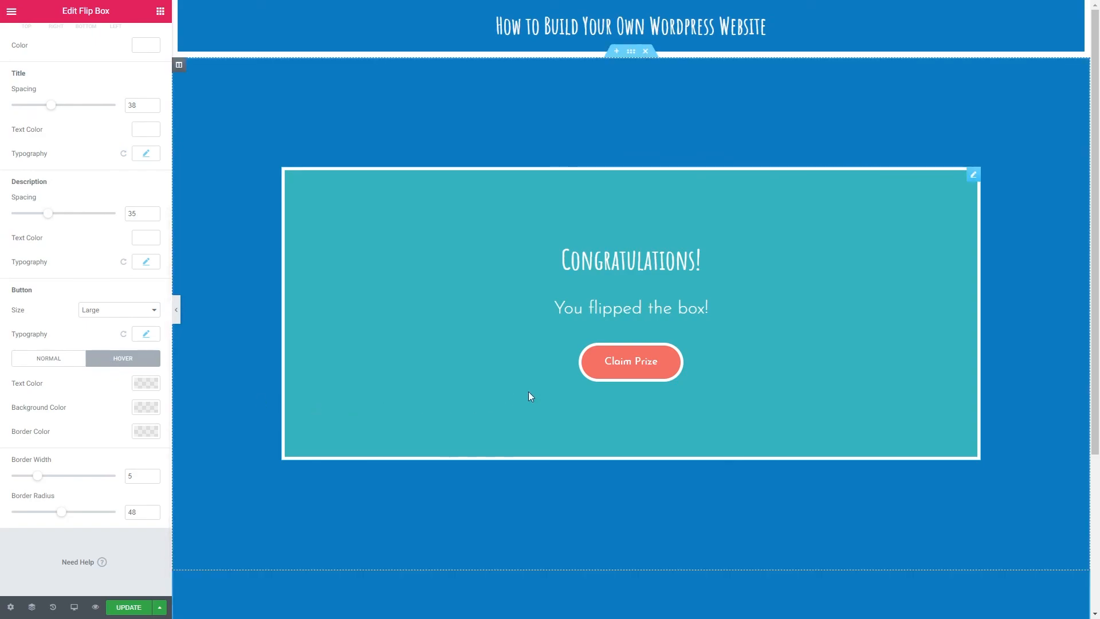
{"action": "left_click", "coordinate": [145, 384]}
{"action": "left_click", "coordinate": [134, 413]}
{"action": "left_click", "coordinate": [141, 383]}
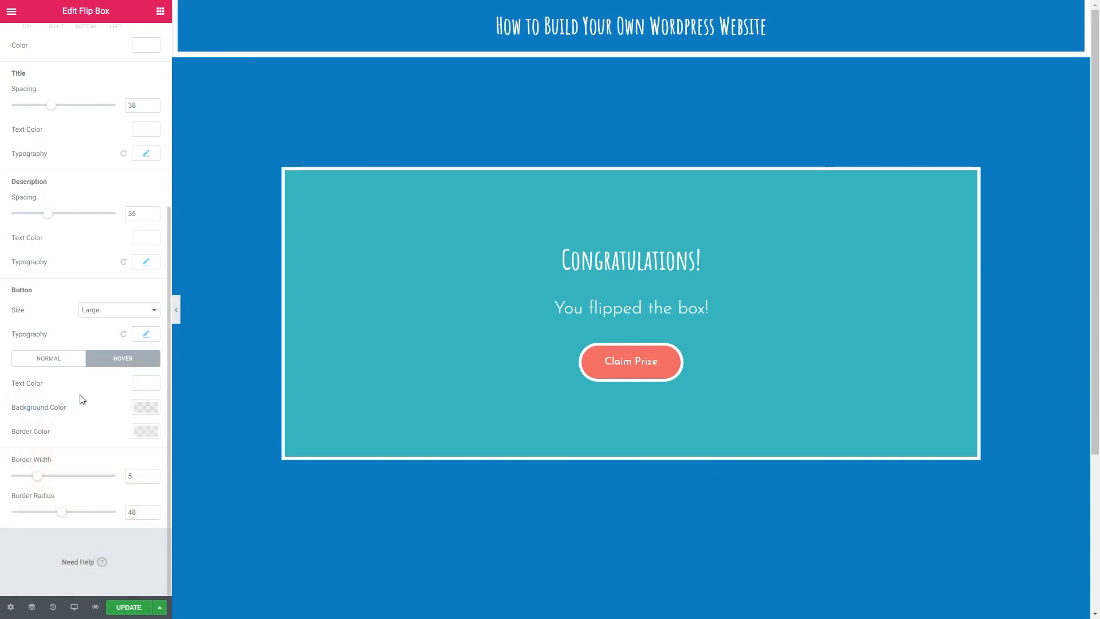
{"action": "left_click", "coordinate": [145, 407]}
{"action": "left_click", "coordinate": [72, 449]}
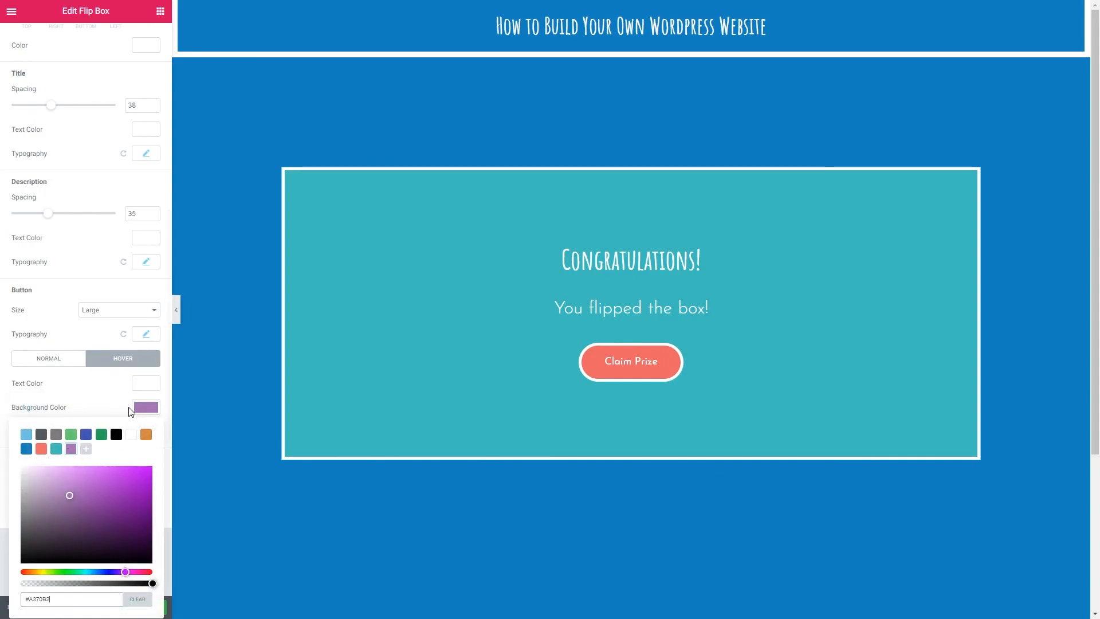
{"action": "left_click", "coordinate": [140, 410]}
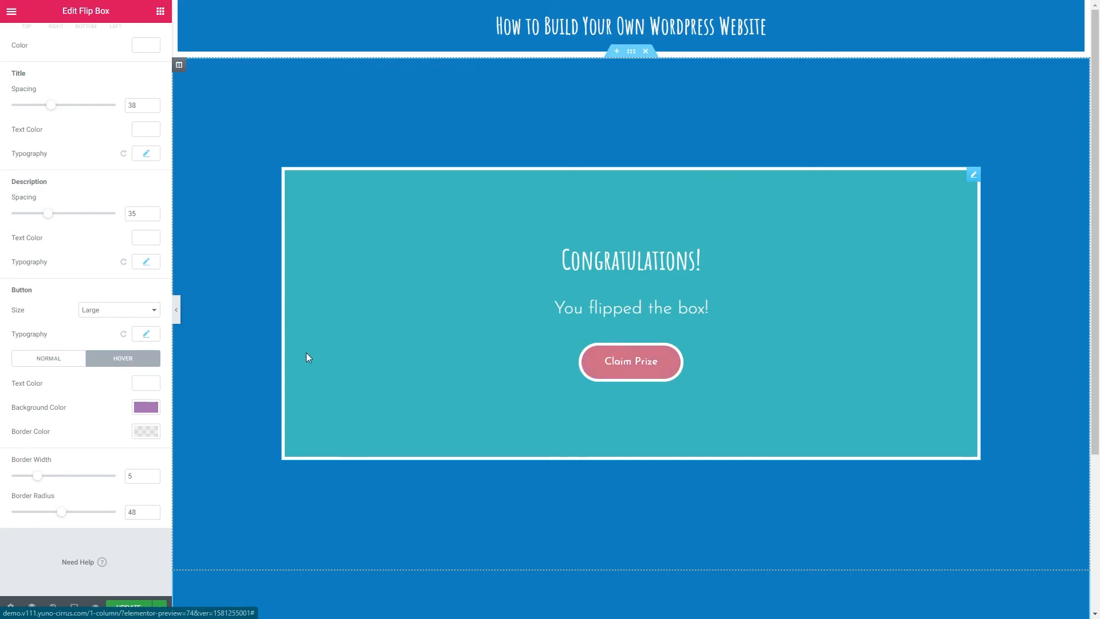
Step: Return to the flip box's content settings, preview the flip and the button's hover effect, and update the page
{"action": "scroll", "coordinate": [96, 430], "scroll_direction": "up", "scroll_amount": 5}
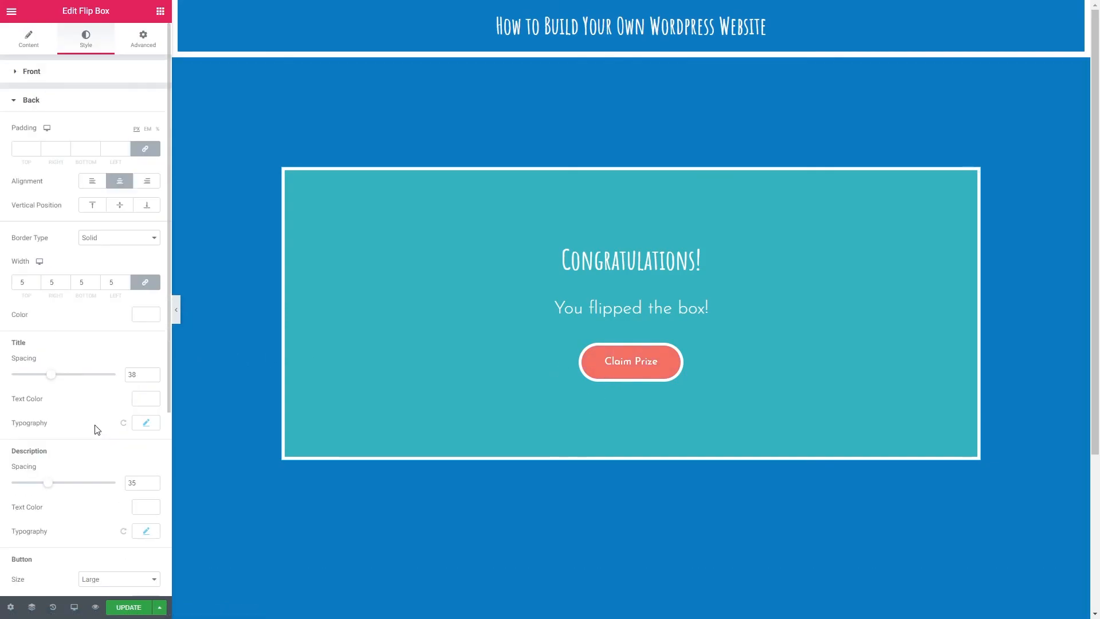
{"action": "left_click", "coordinate": [24, 41]}
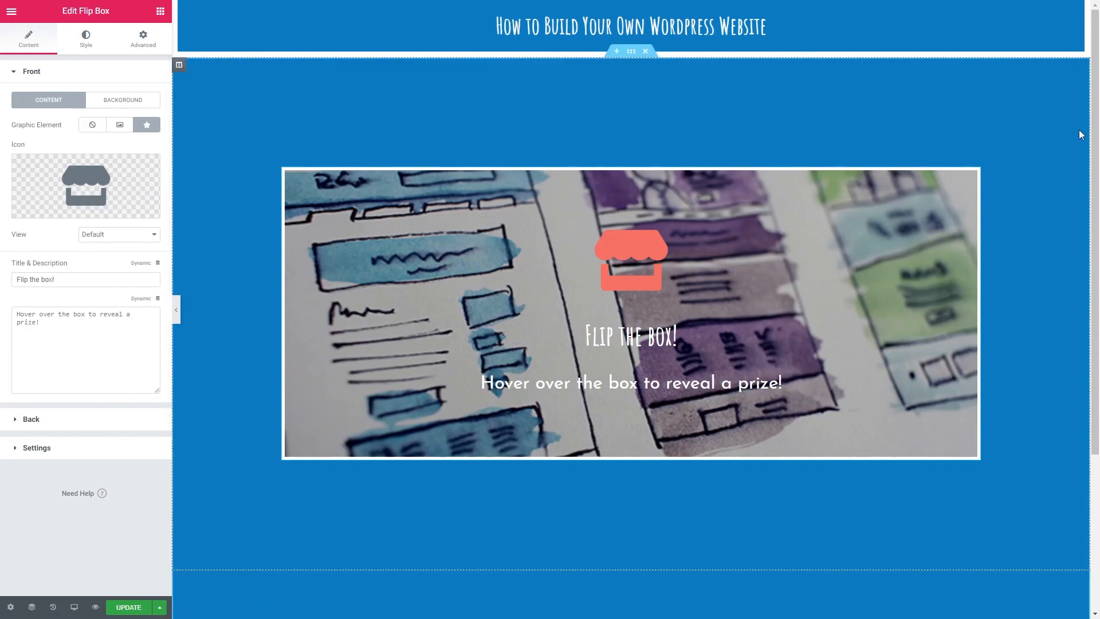
{"action": "mouse_move", "coordinate": [498, 402]}
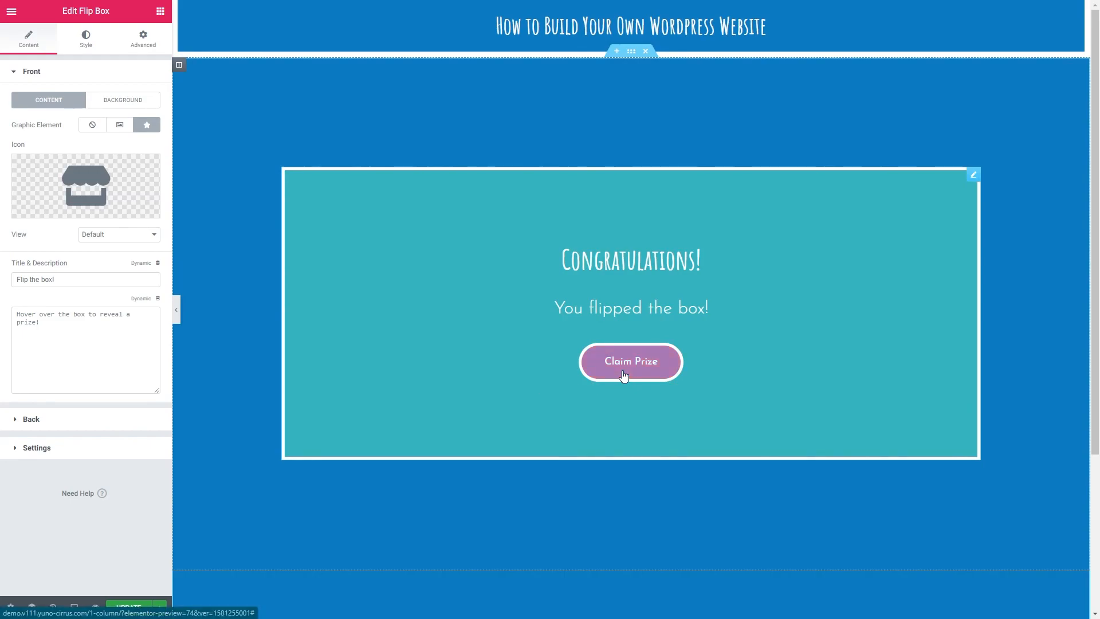
{"action": "left_click", "coordinate": [130, 608]}
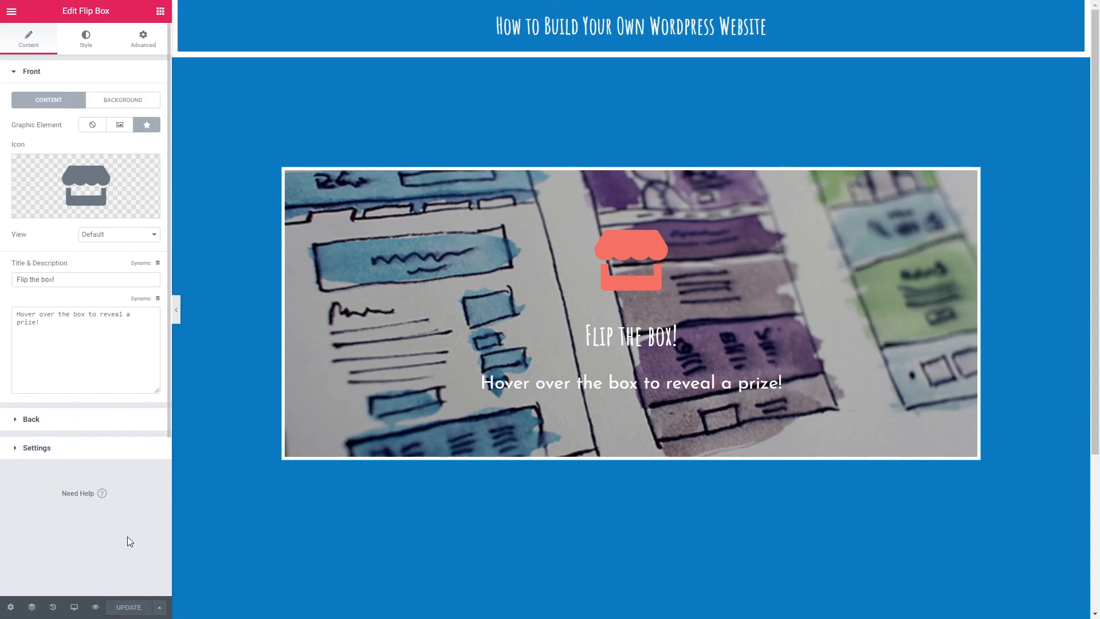